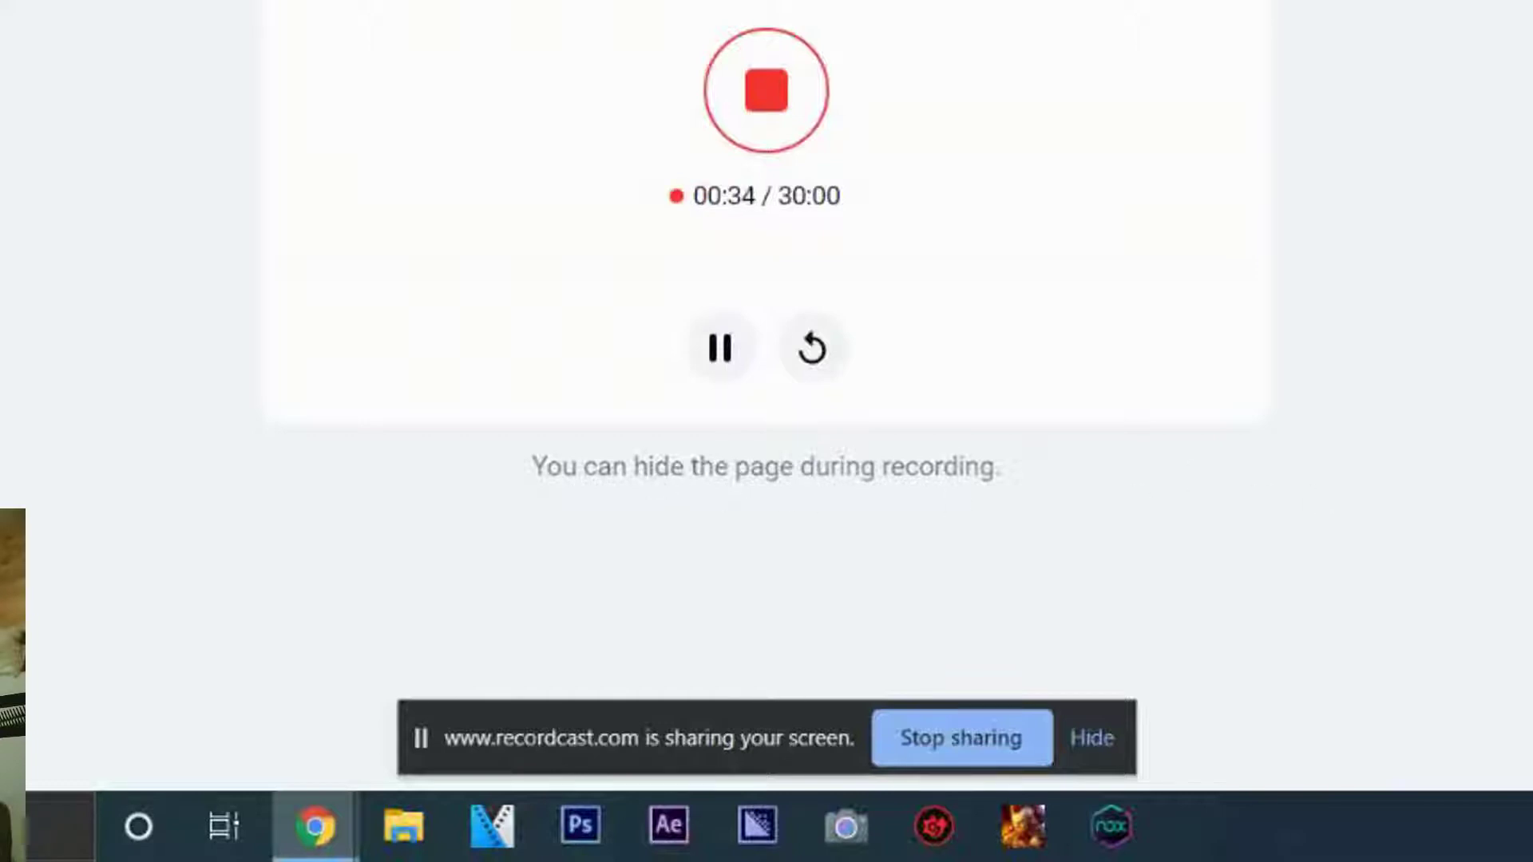
Step: Show the Windows desktop while the screen recording runs, and bring the RecordCast recorder page back
{"action": "key", "text": "super+d"}
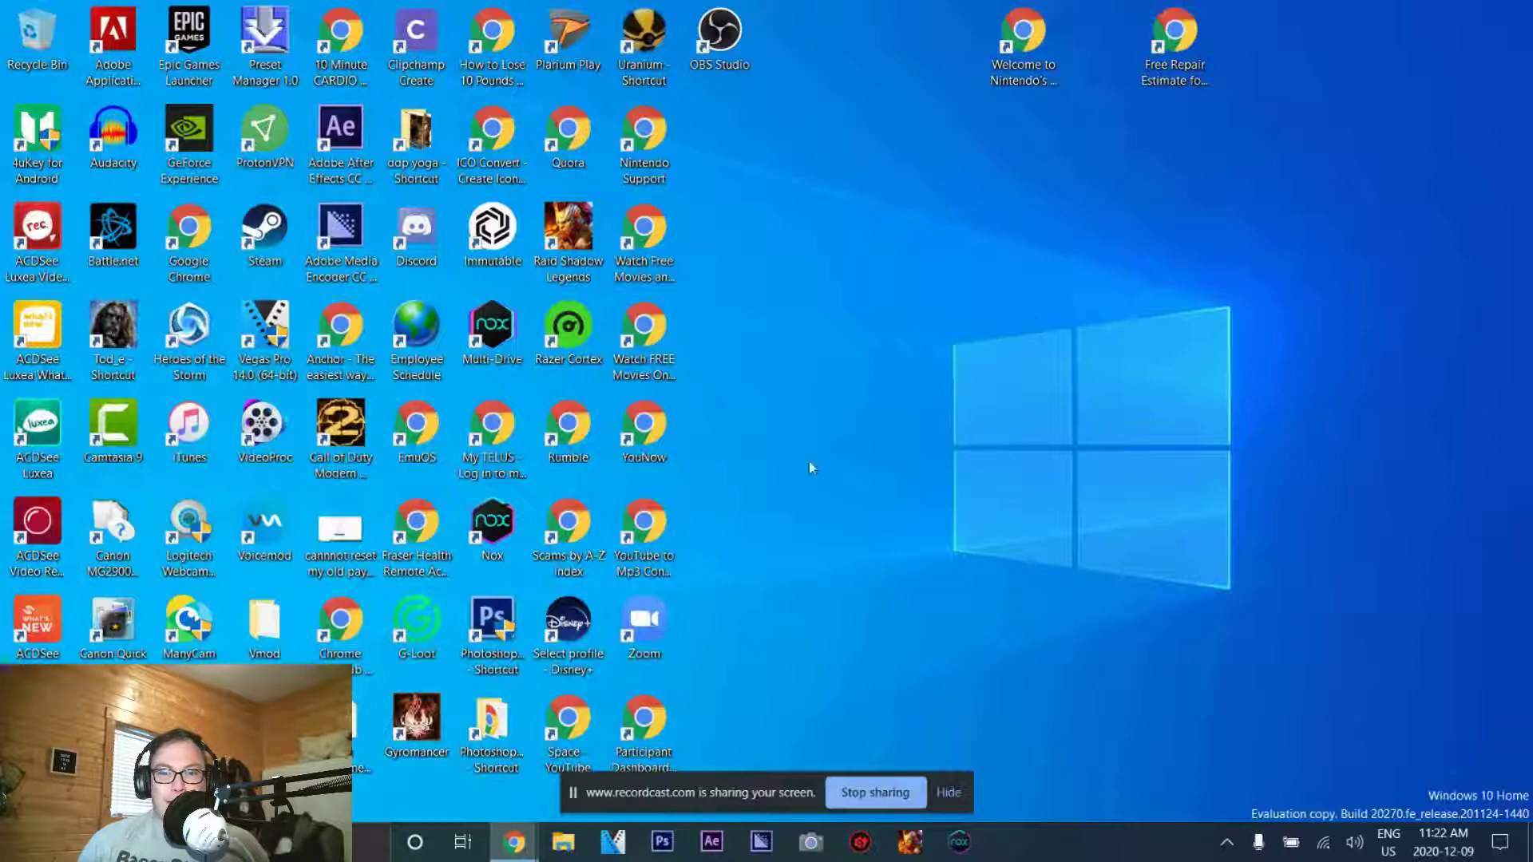
{"action": "mouse_move", "coordinate": [515, 842]}
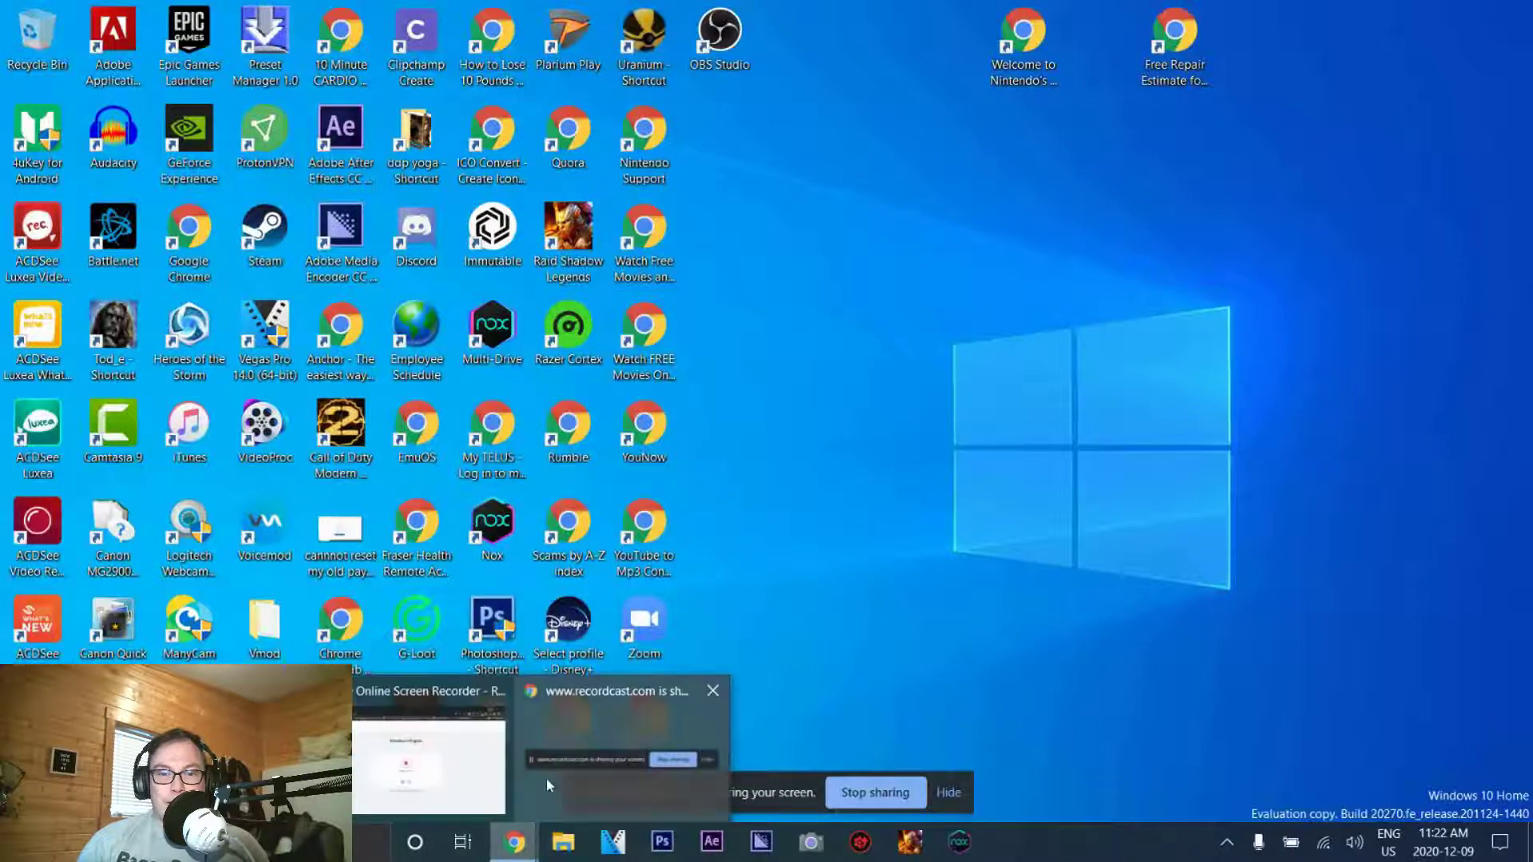
{"action": "left_click", "coordinate": [446, 799]}
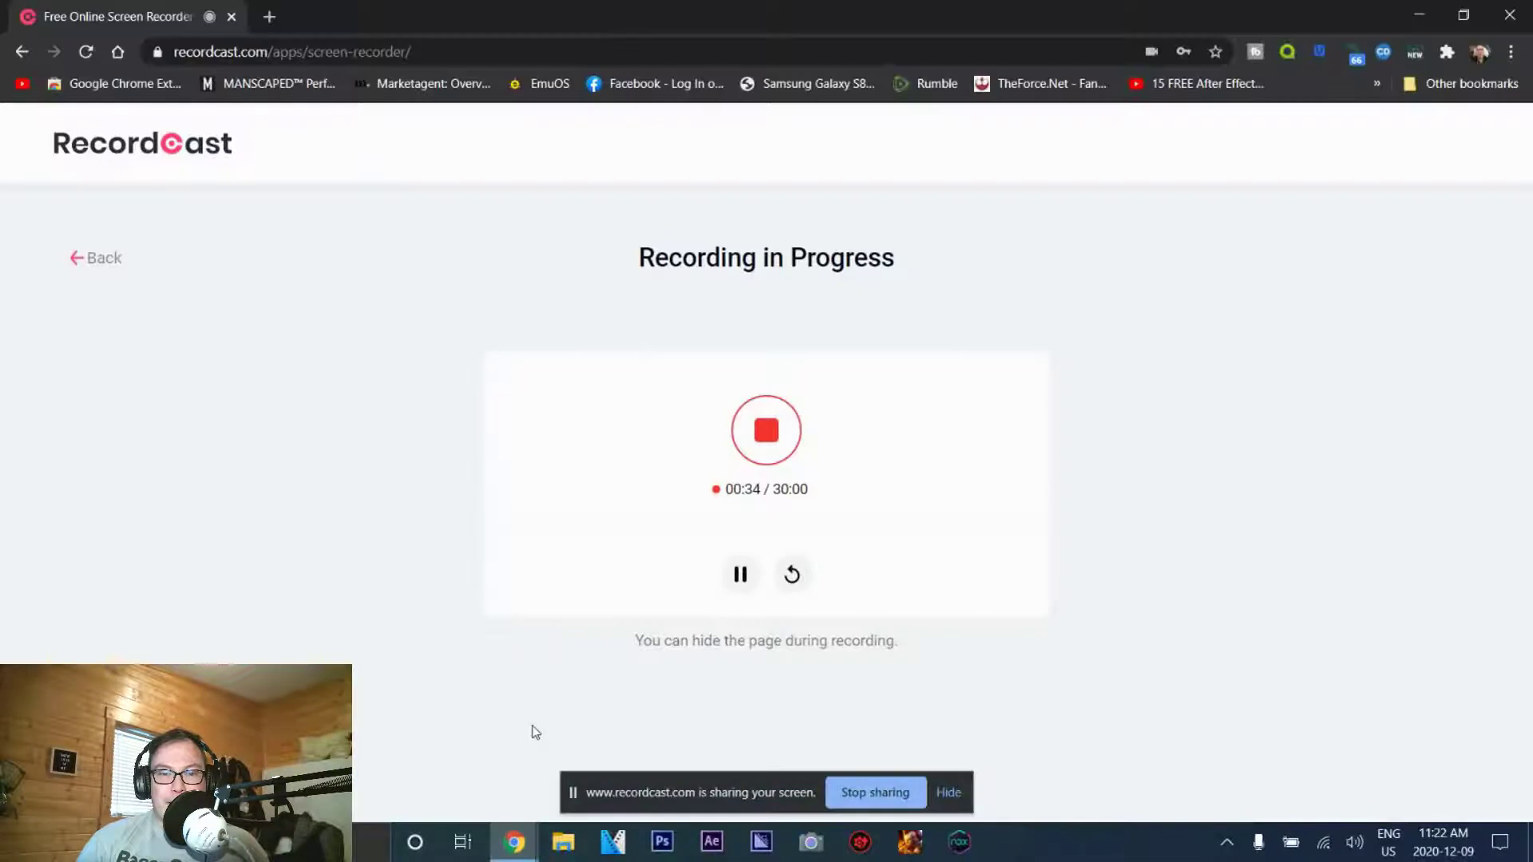
Step: Visit a new browser tab while recording, return to the recorder page and stop the screen recording
{"action": "left_click", "coordinate": [86, 263]}
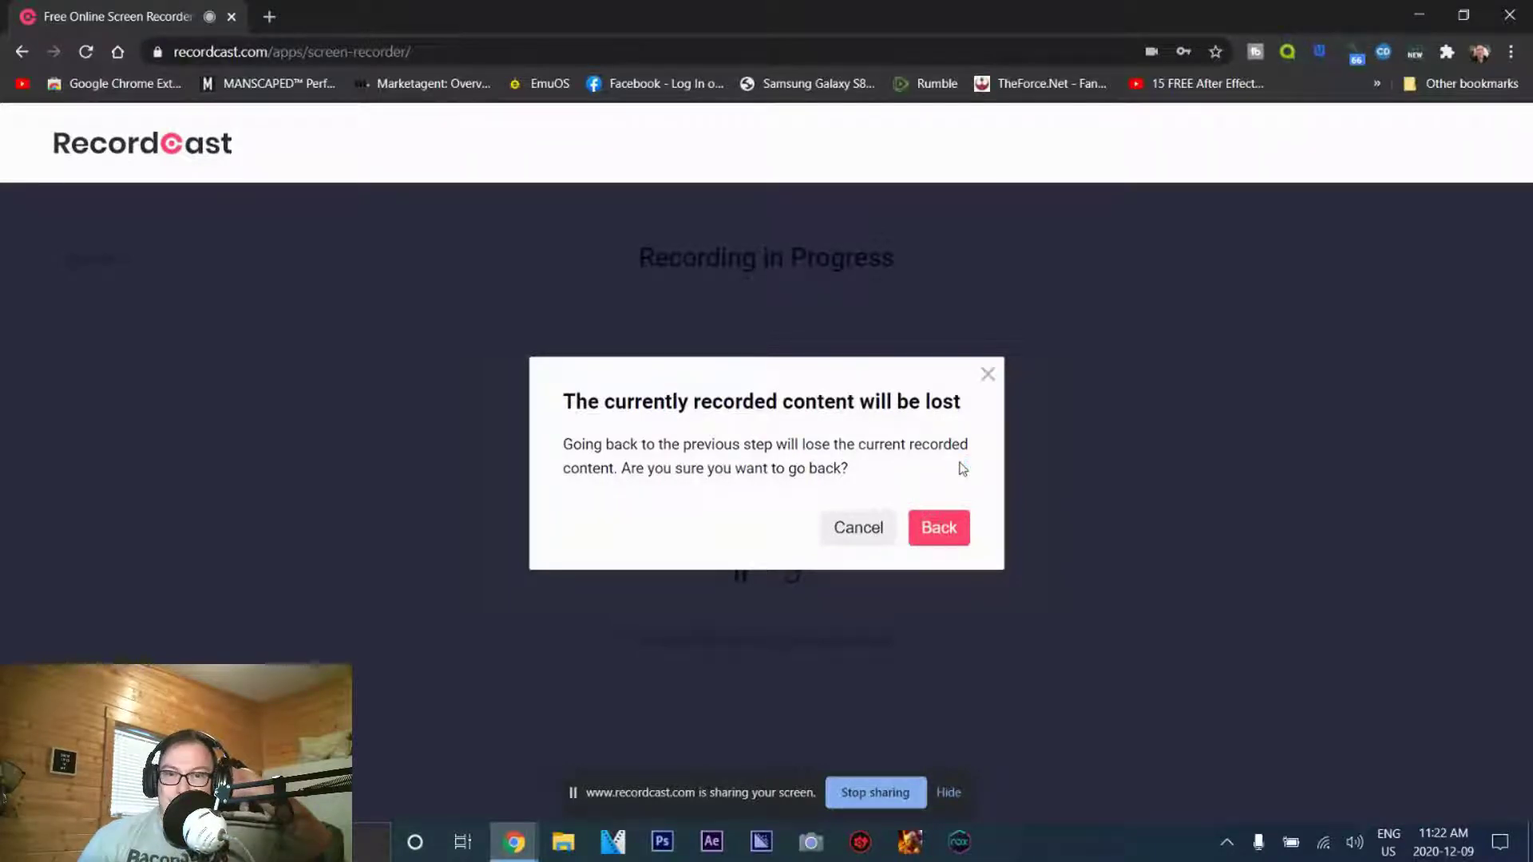
{"action": "left_click", "coordinate": [840, 519]}
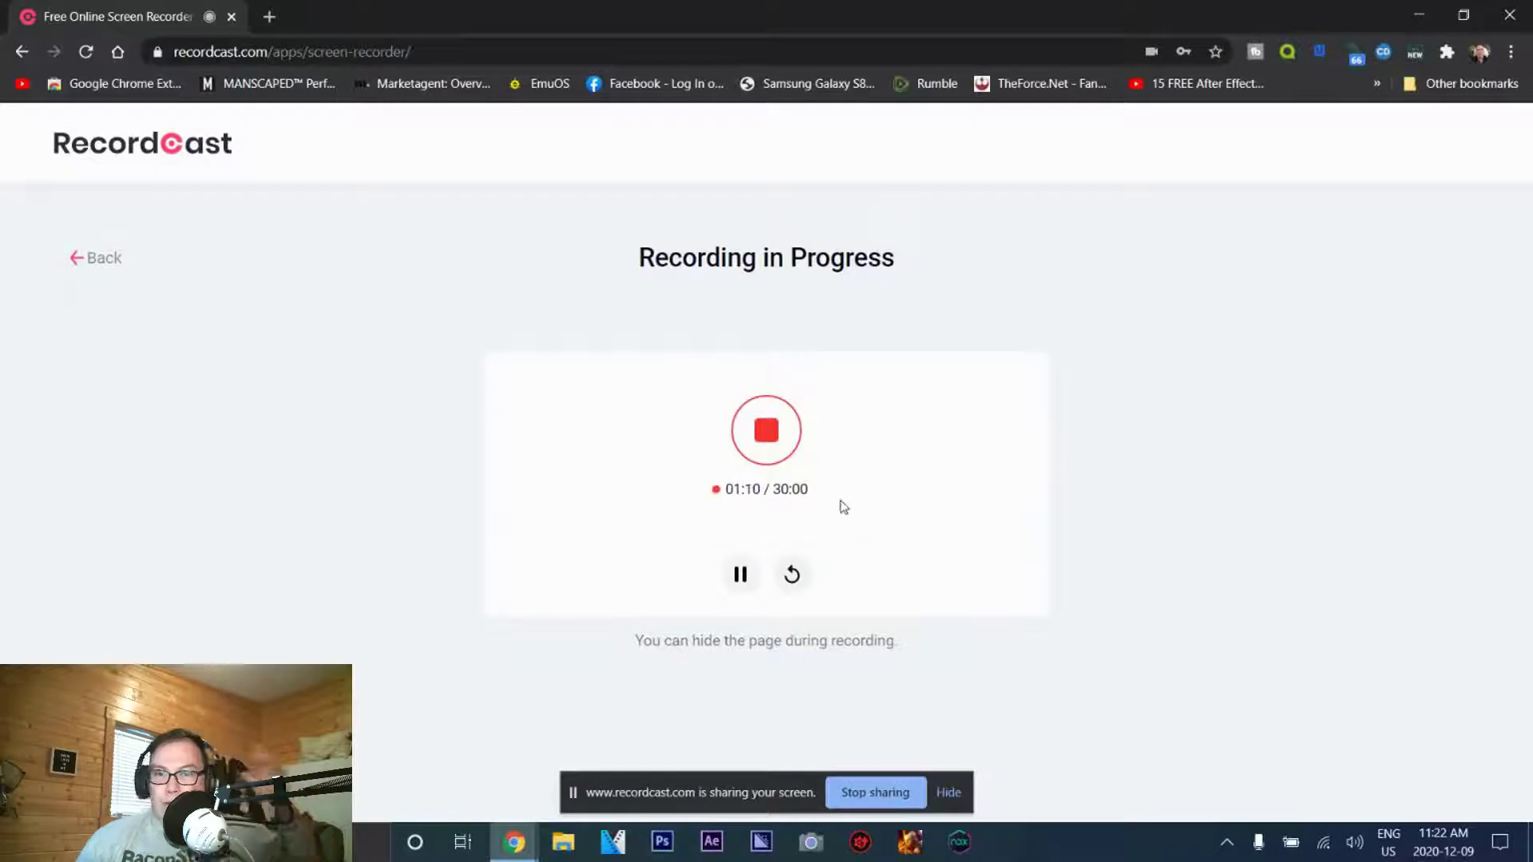
{"action": "left_click", "coordinate": [269, 16]}
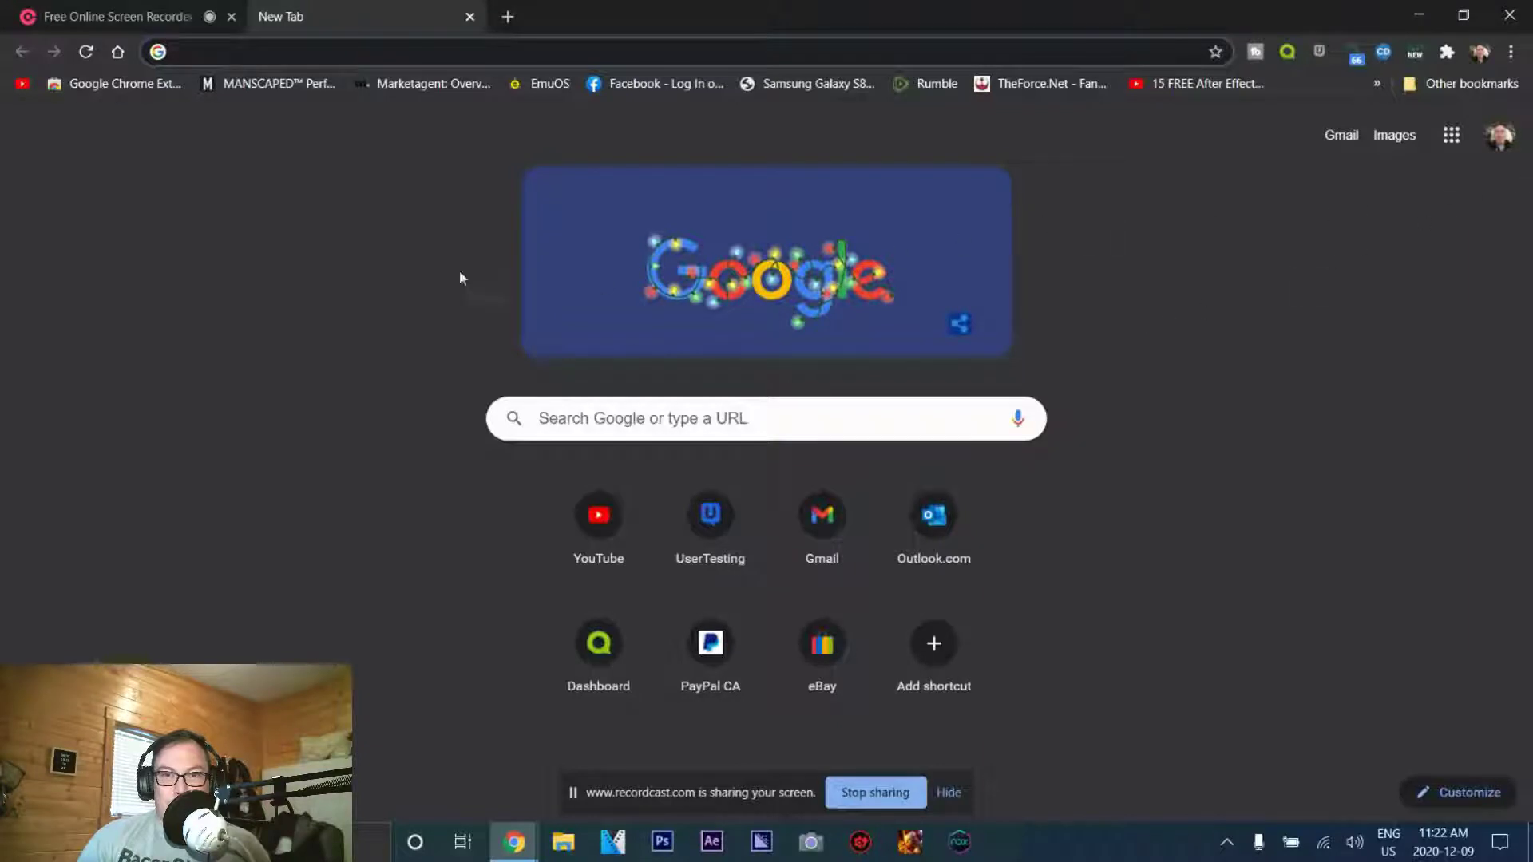
{"action": "left_click", "coordinate": [112, 16]}
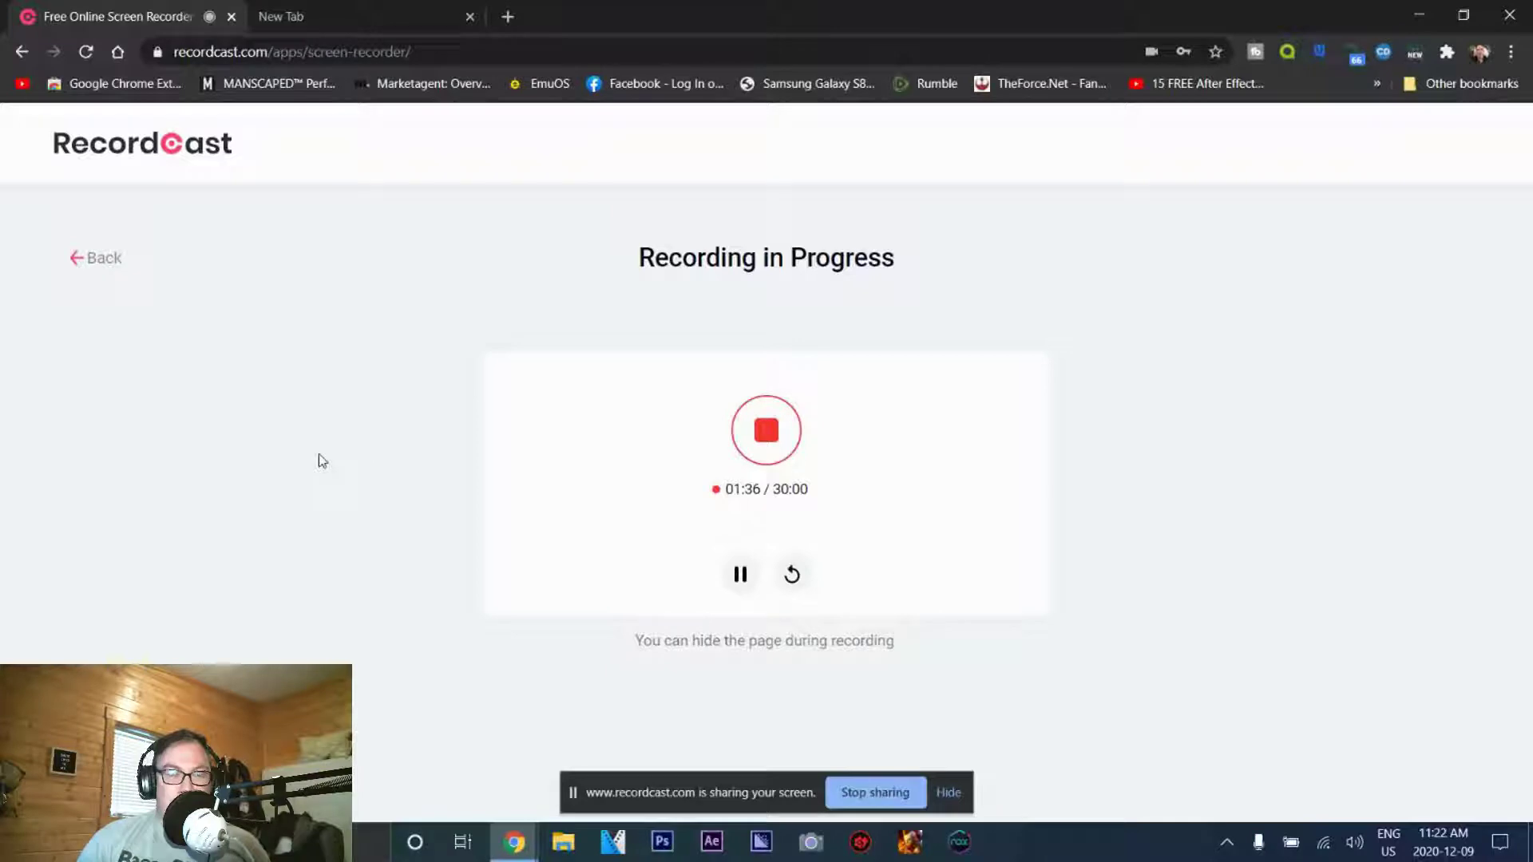
{"action": "left_click", "coordinate": [771, 442]}
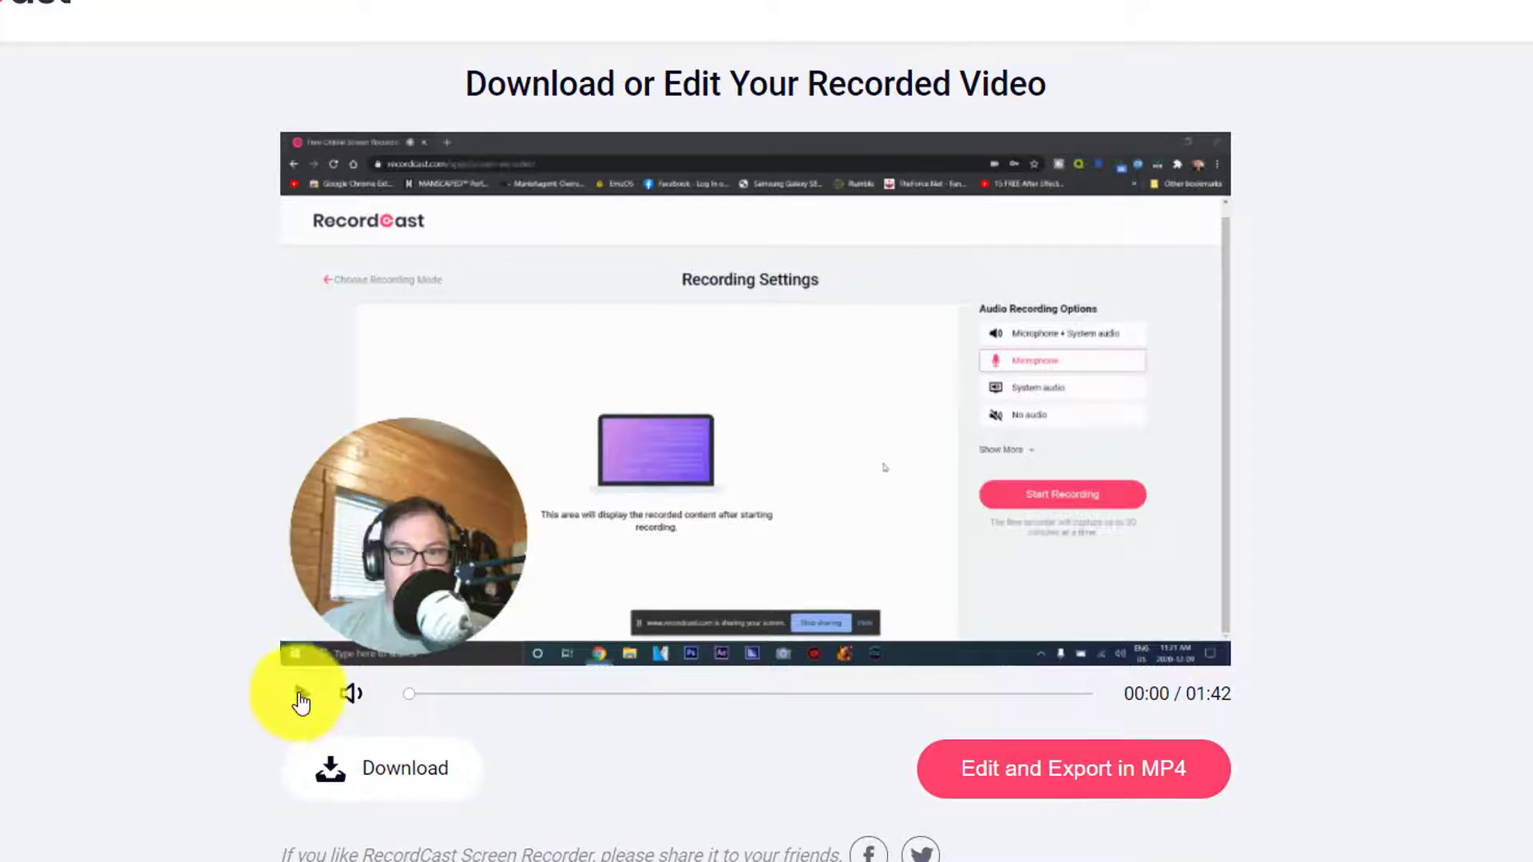
Step: Preview the first seconds of the recorded video and send it to the editor for MP4 export, allowing multiple file downloads
{"action": "left_click", "coordinate": [311, 703]}
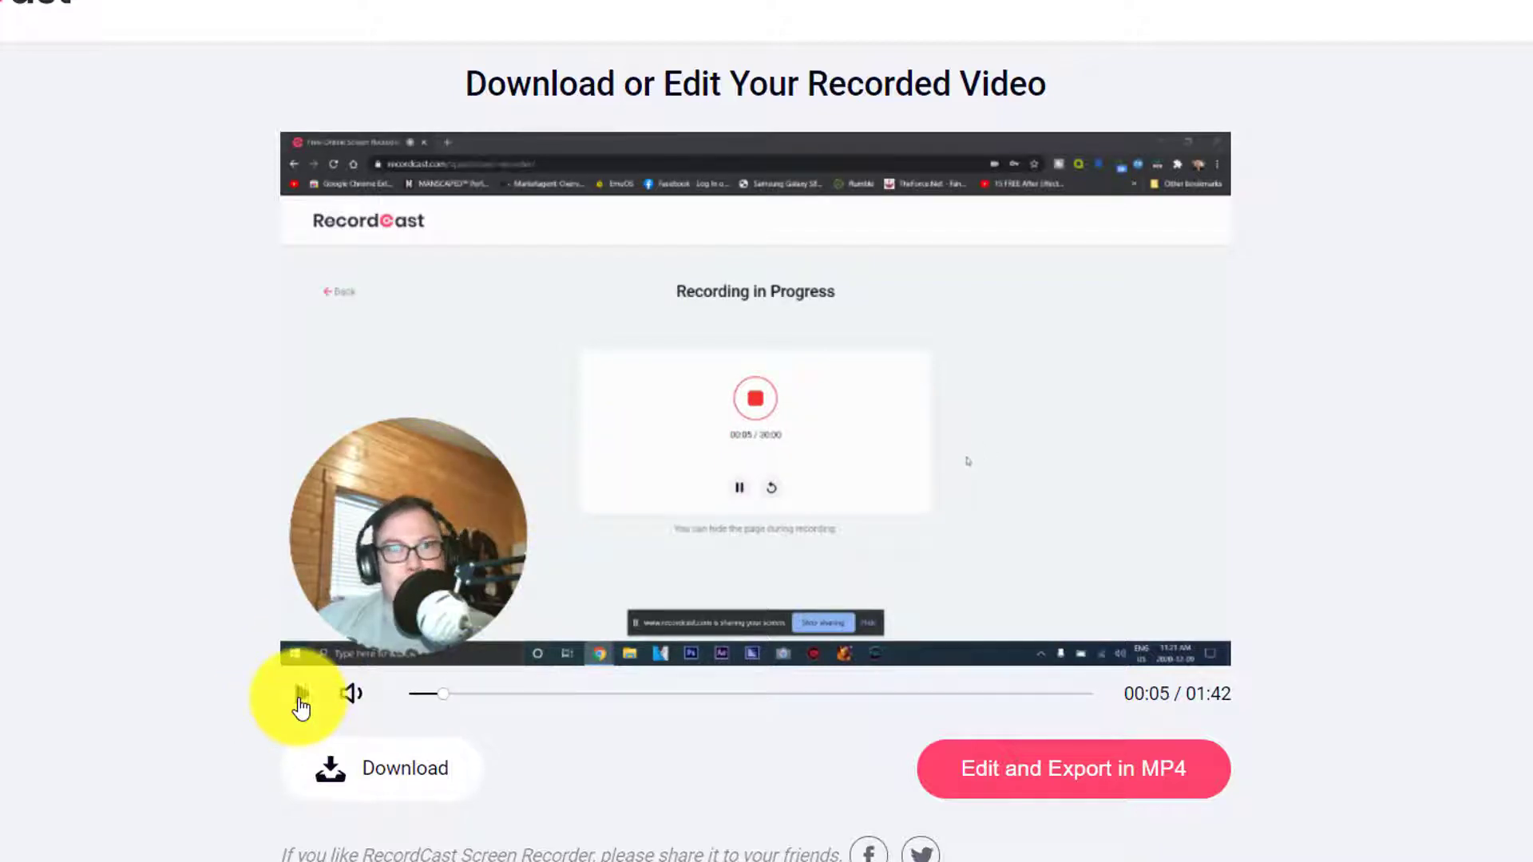
{"action": "left_click", "coordinate": [301, 693]}
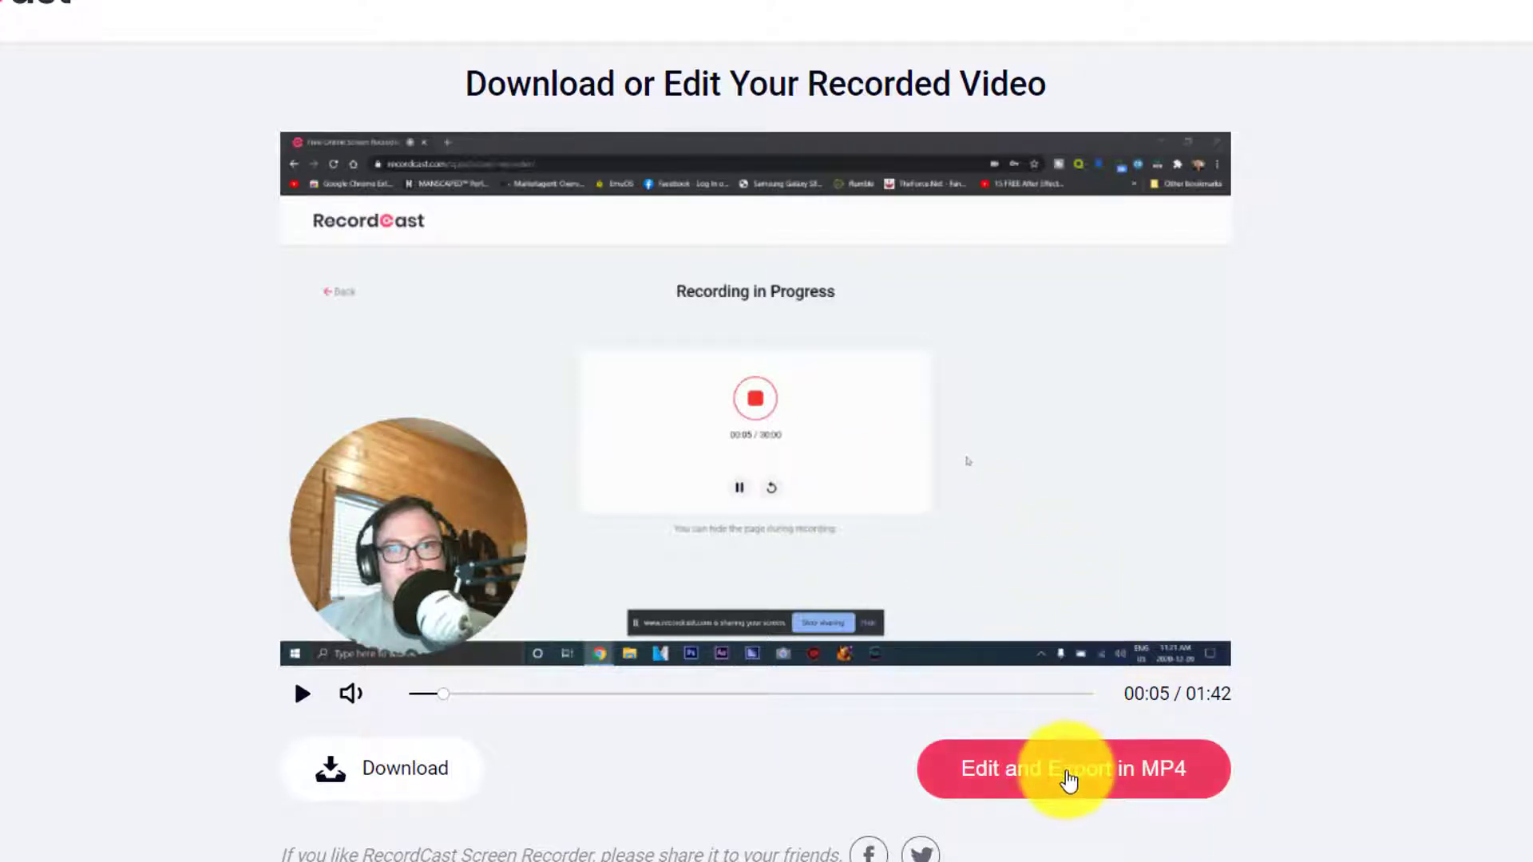
{"action": "left_click", "coordinate": [1068, 777]}
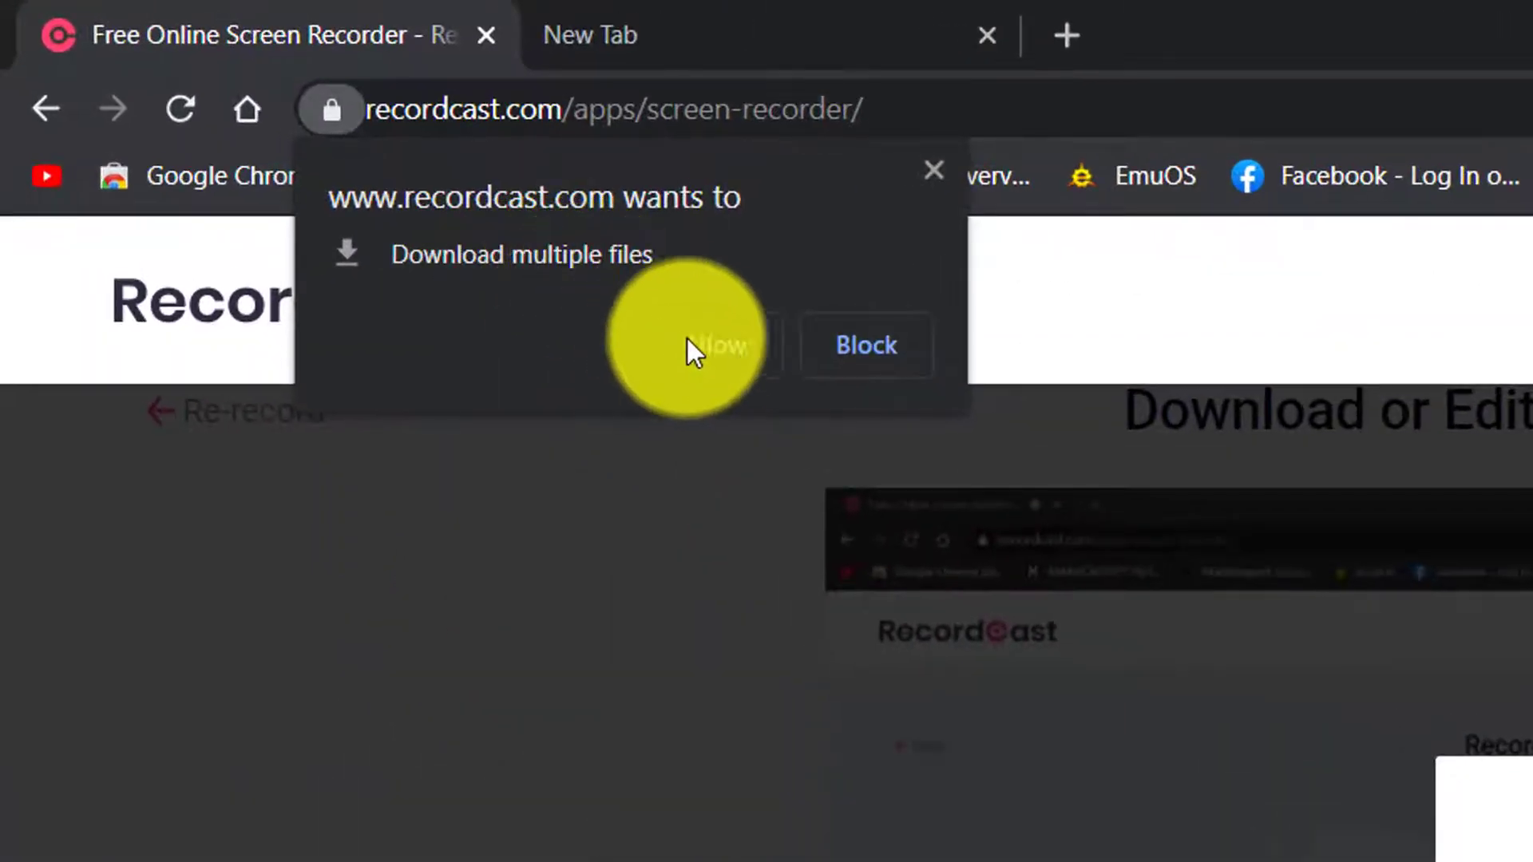
{"action": "left_click", "coordinate": [687, 341]}
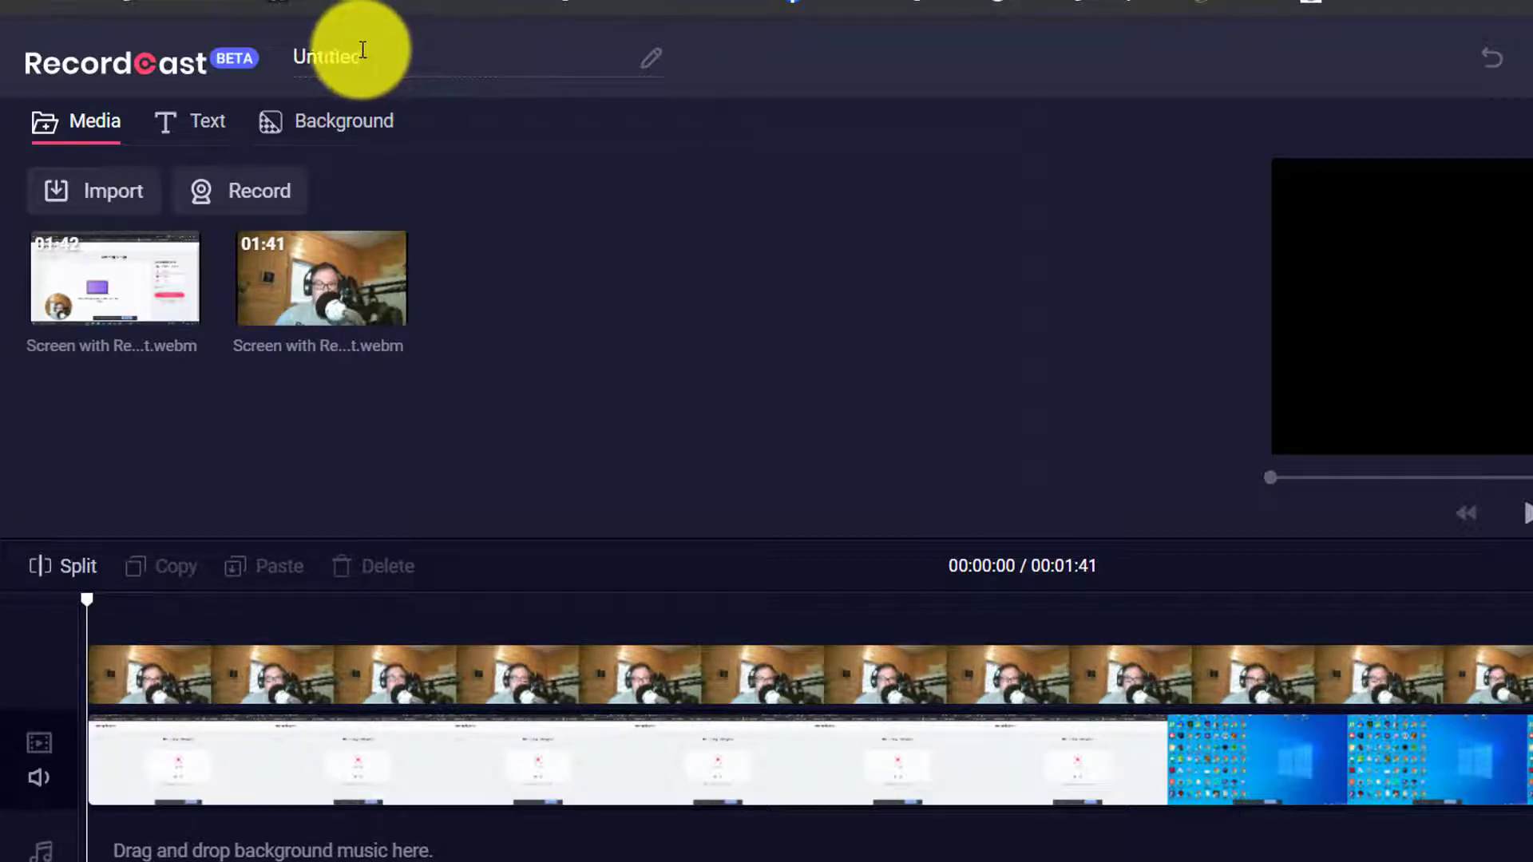
Step: Try to rename the untitled project as Test Capture
{"action": "left_click_drag", "start_coordinate": [393, 58], "coordinate": [297, 56]}
{"action": "key", "text": "BackSpace"}
{"action": "type", "text": "Test Capture"}
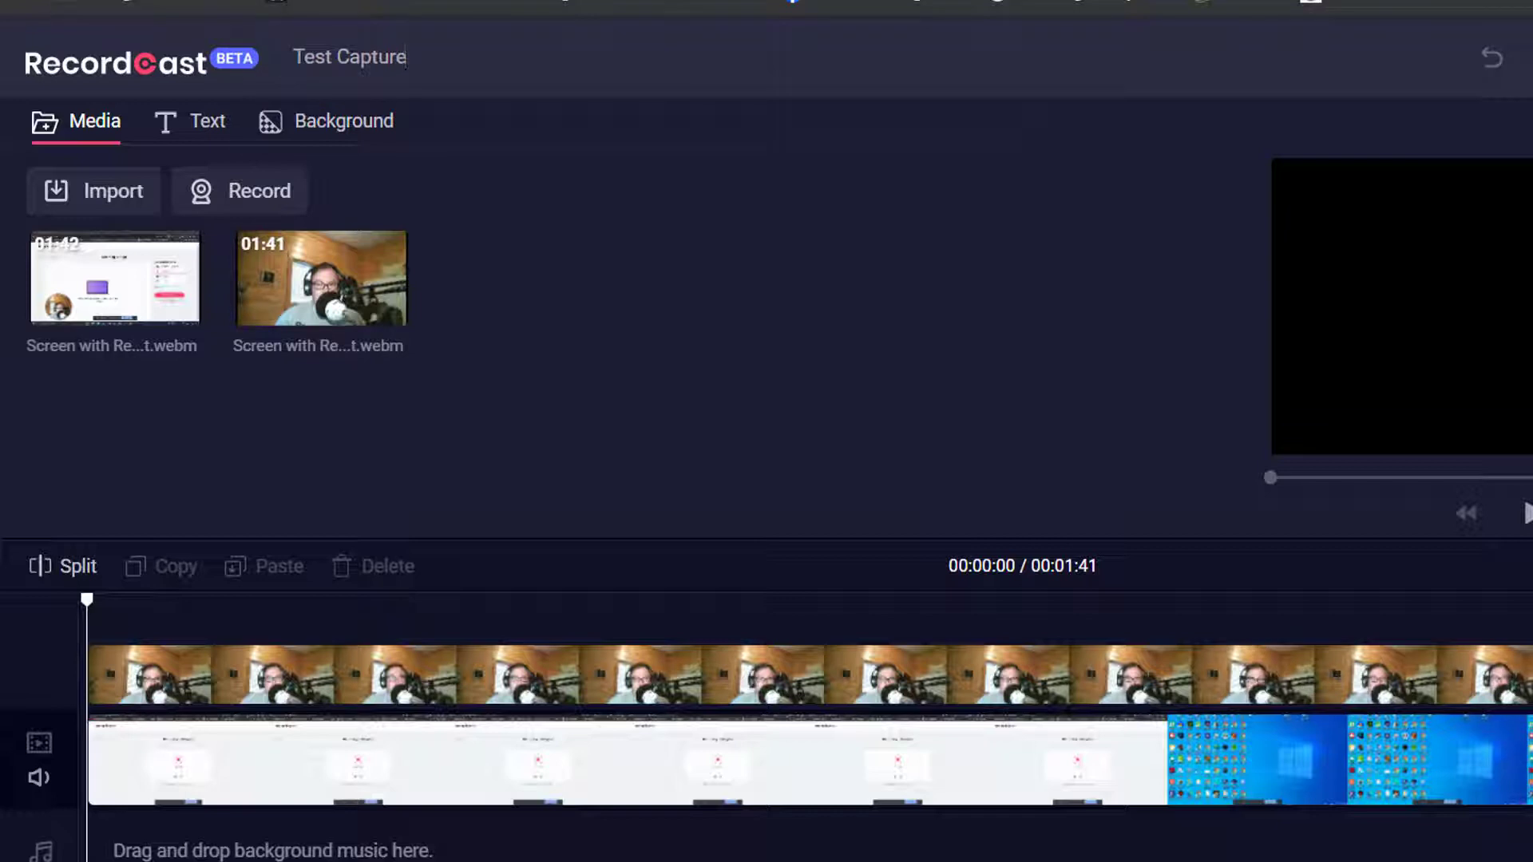
{"action": "key", "text": "Escape"}
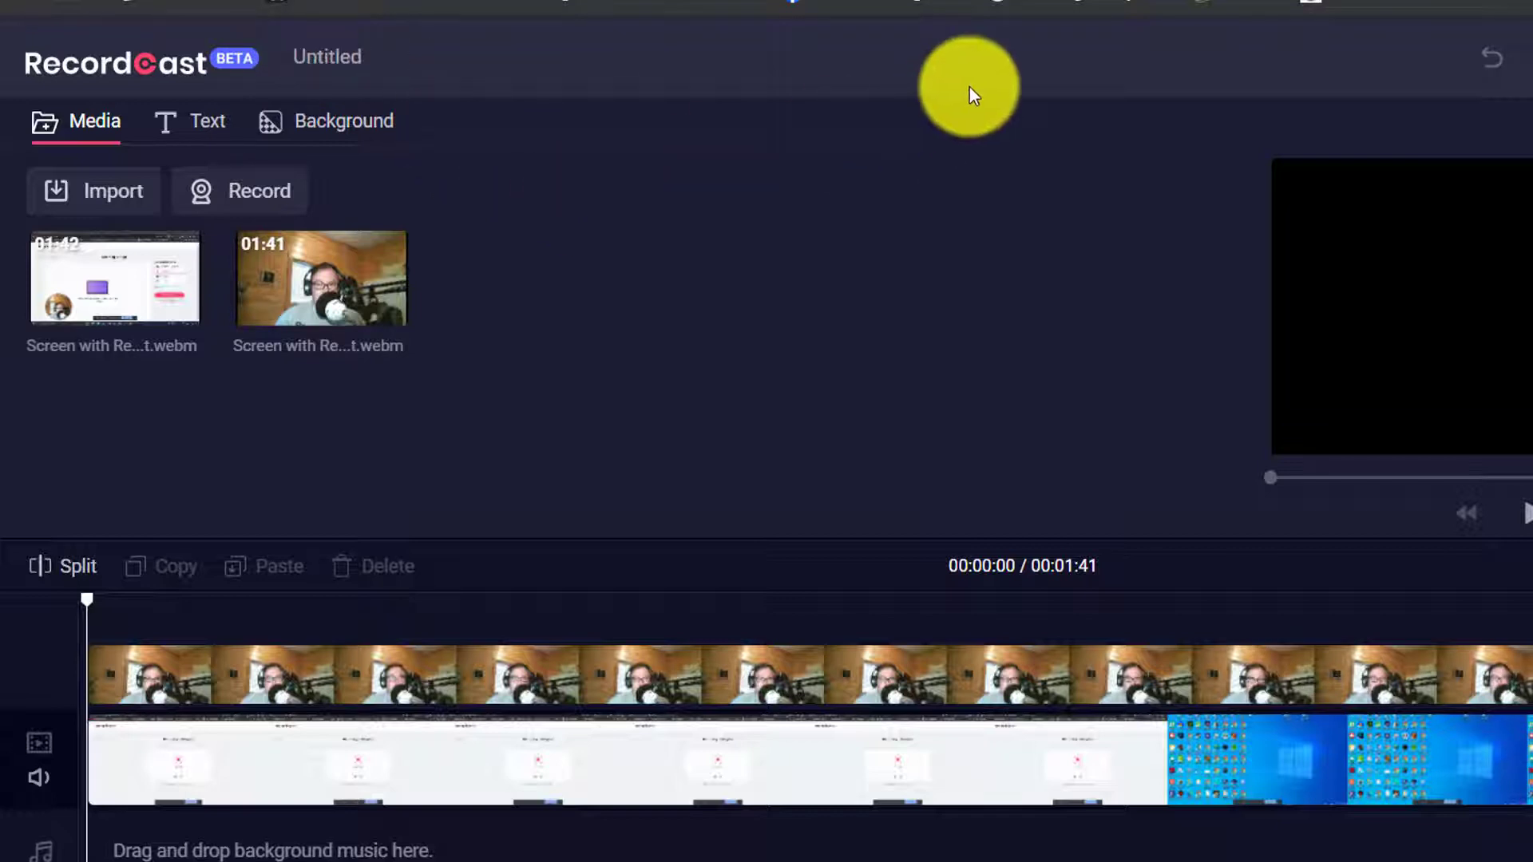
{"action": "double_click", "coordinate": [386, 56]}
{"action": "type", "text": "Test Capture"}
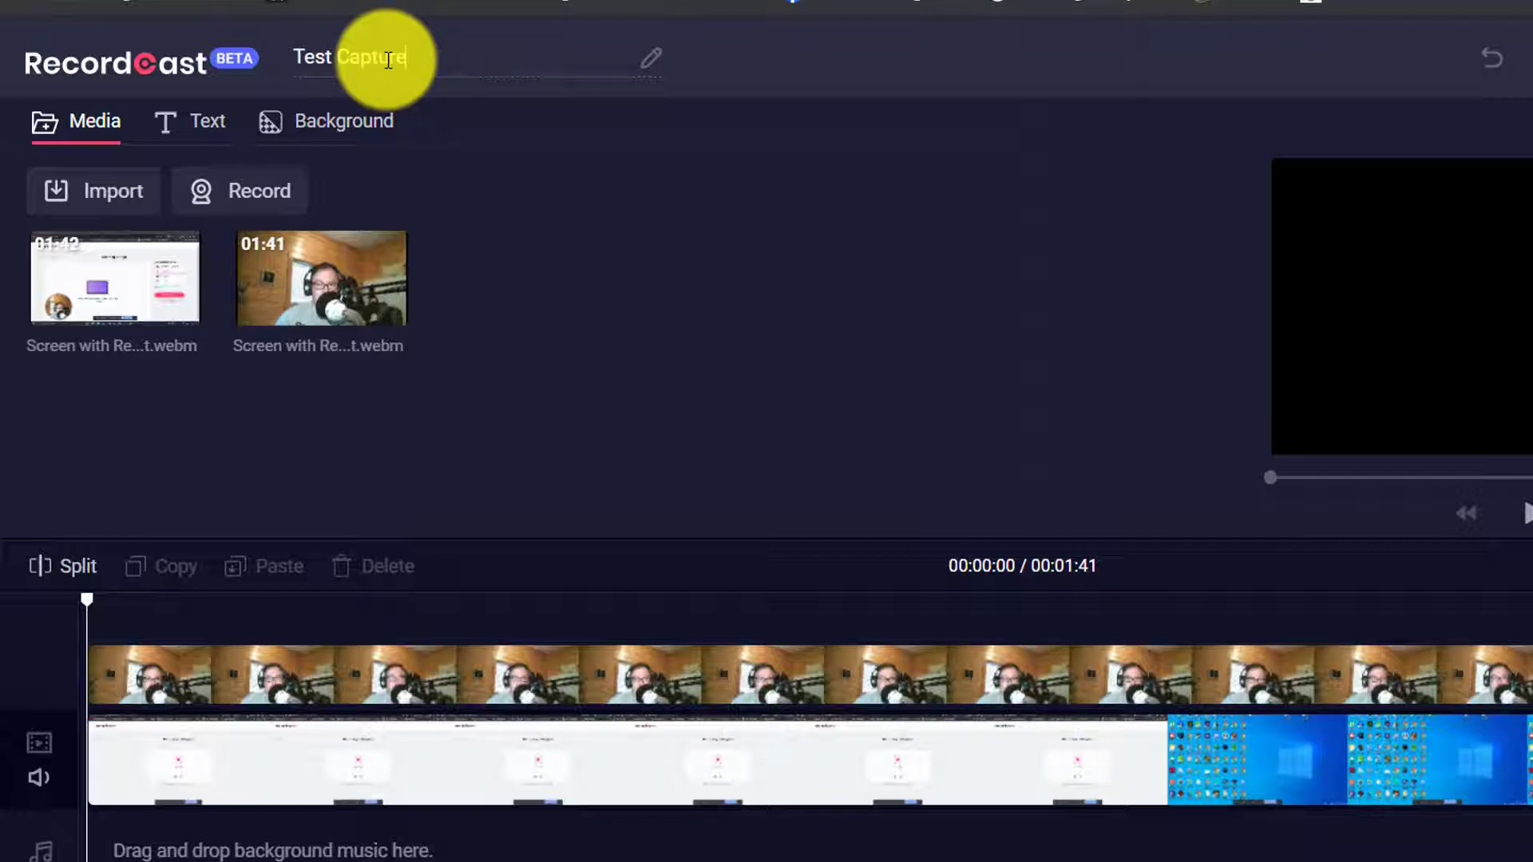
{"action": "key", "text": "Escape"}
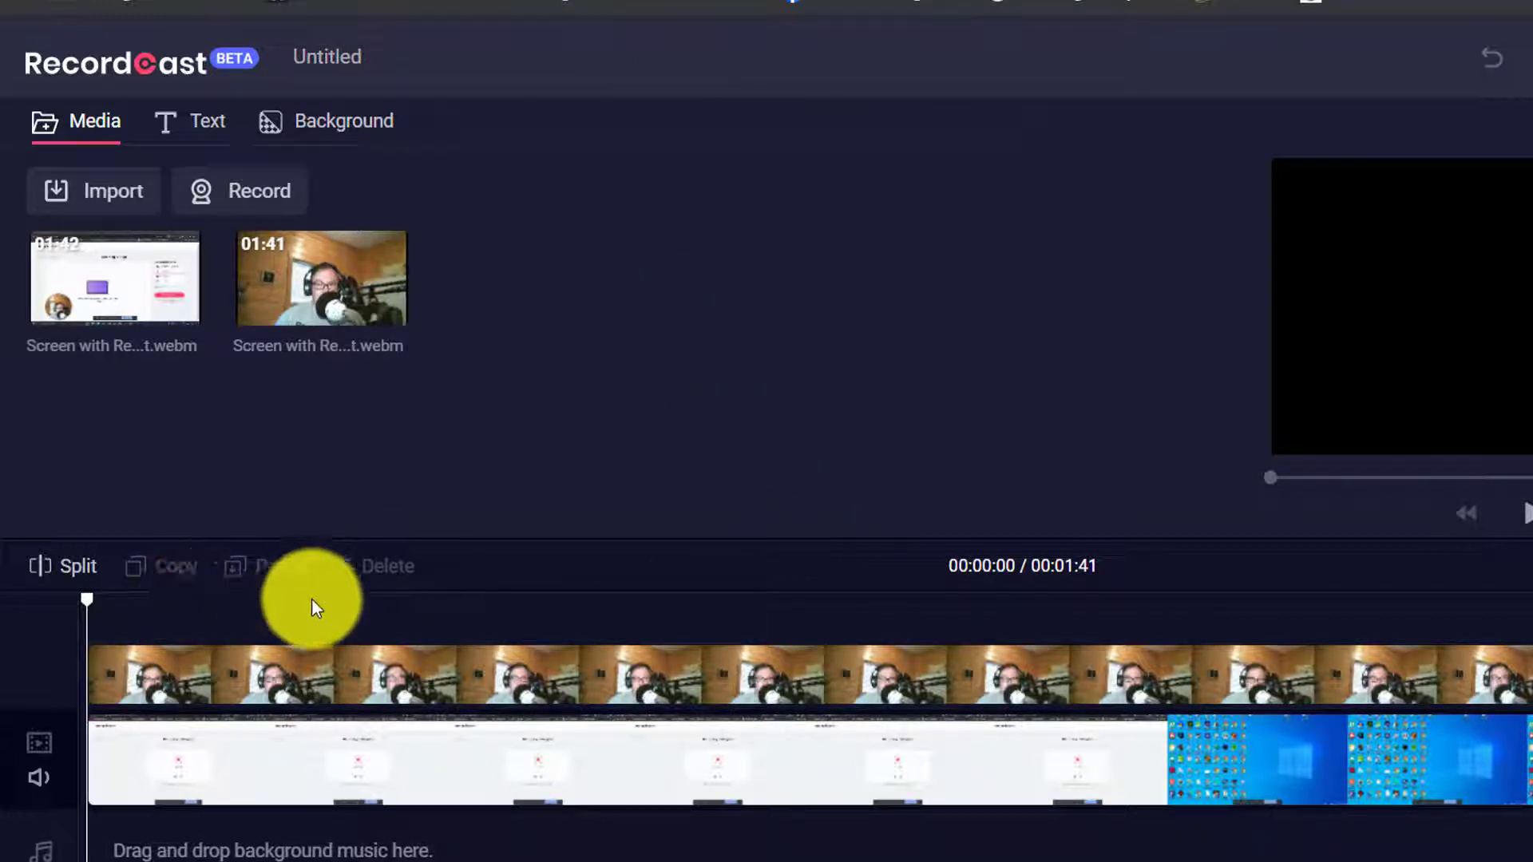
Step: Select the webcam overlay at 15 seconds, try it with a square mask and unmasked, and give it the circular mask
{"action": "left_click_drag", "start_coordinate": [93, 609], "coordinate": [407, 611]}
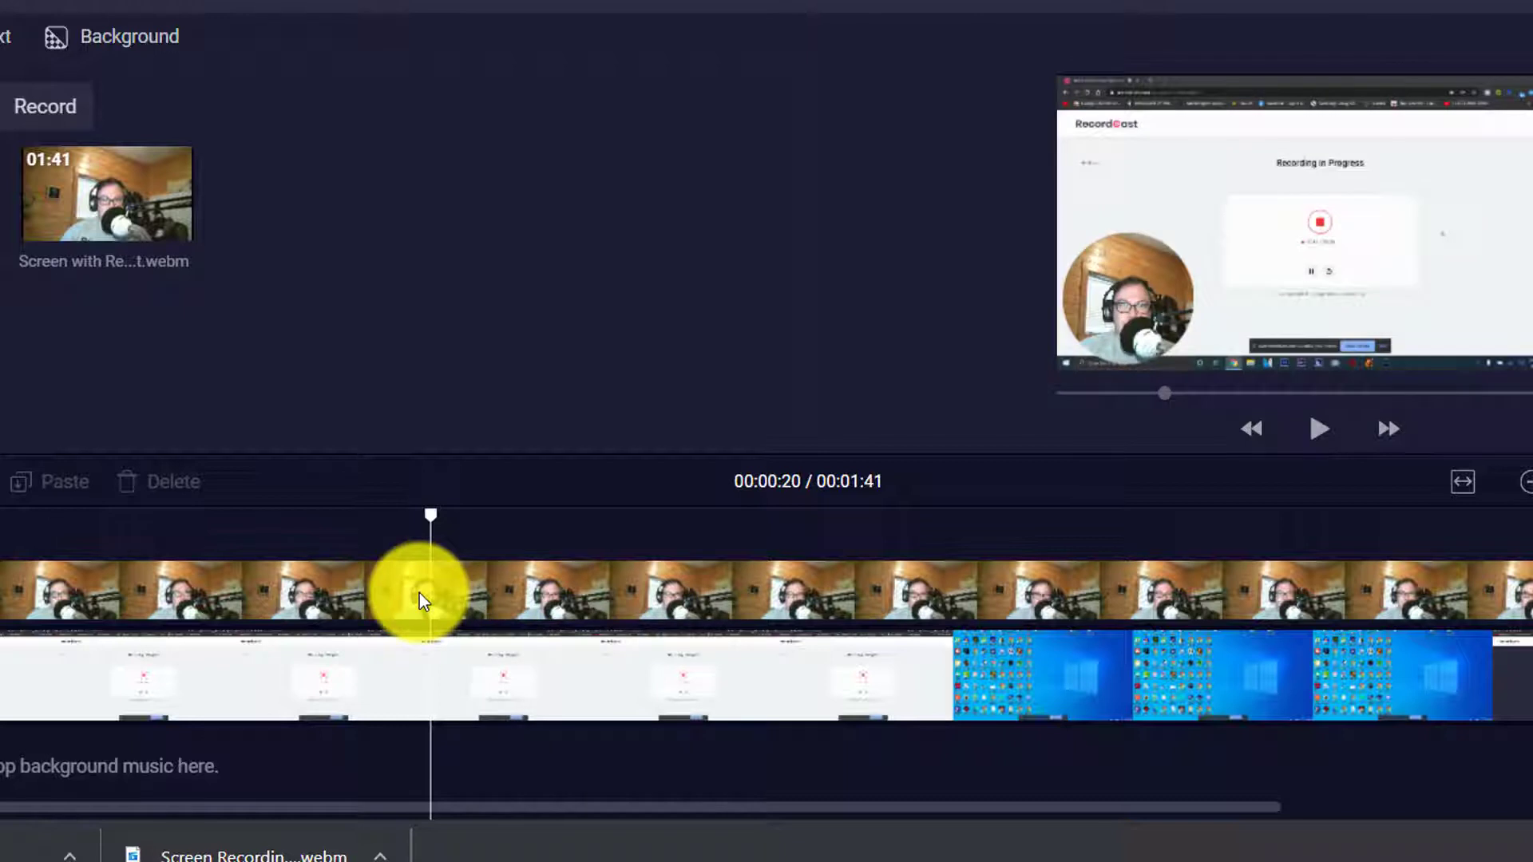
{"action": "left_click", "coordinate": [293, 697]}
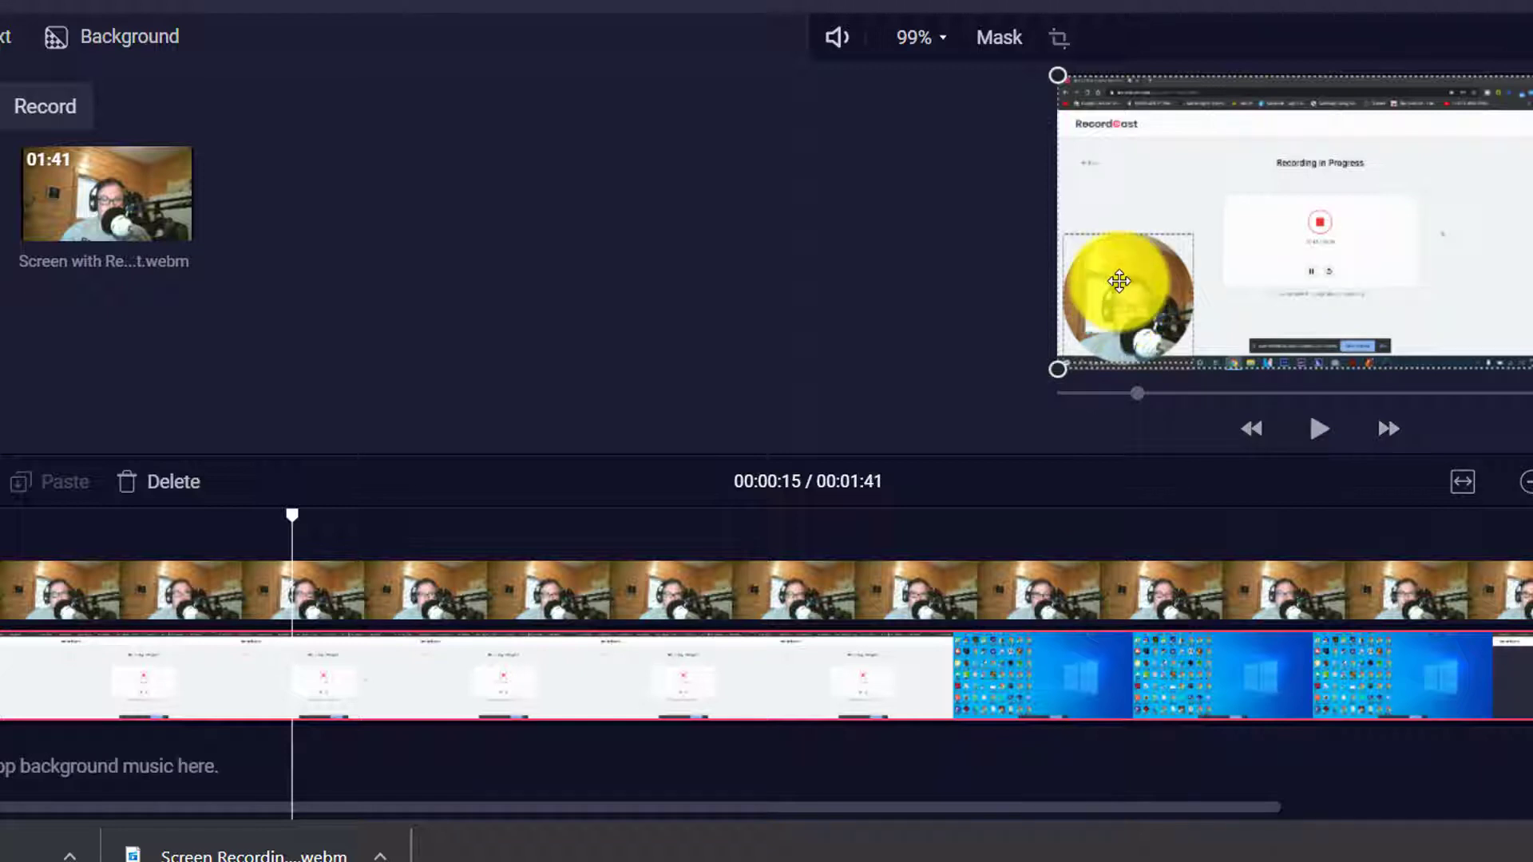
{"action": "left_click", "coordinate": [1118, 297]}
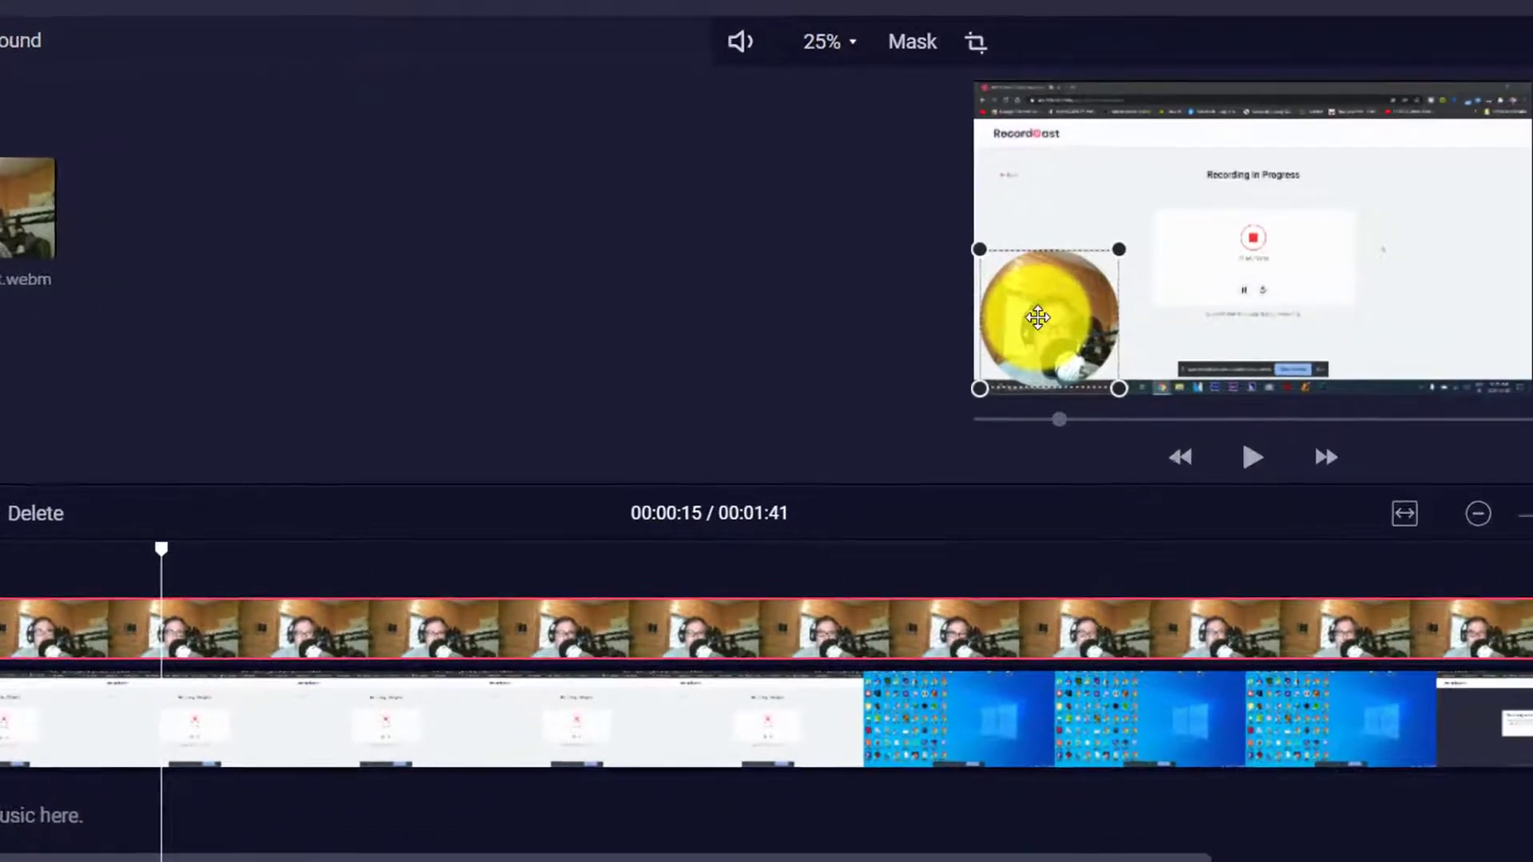
{"action": "left_click", "coordinate": [1001, 42]}
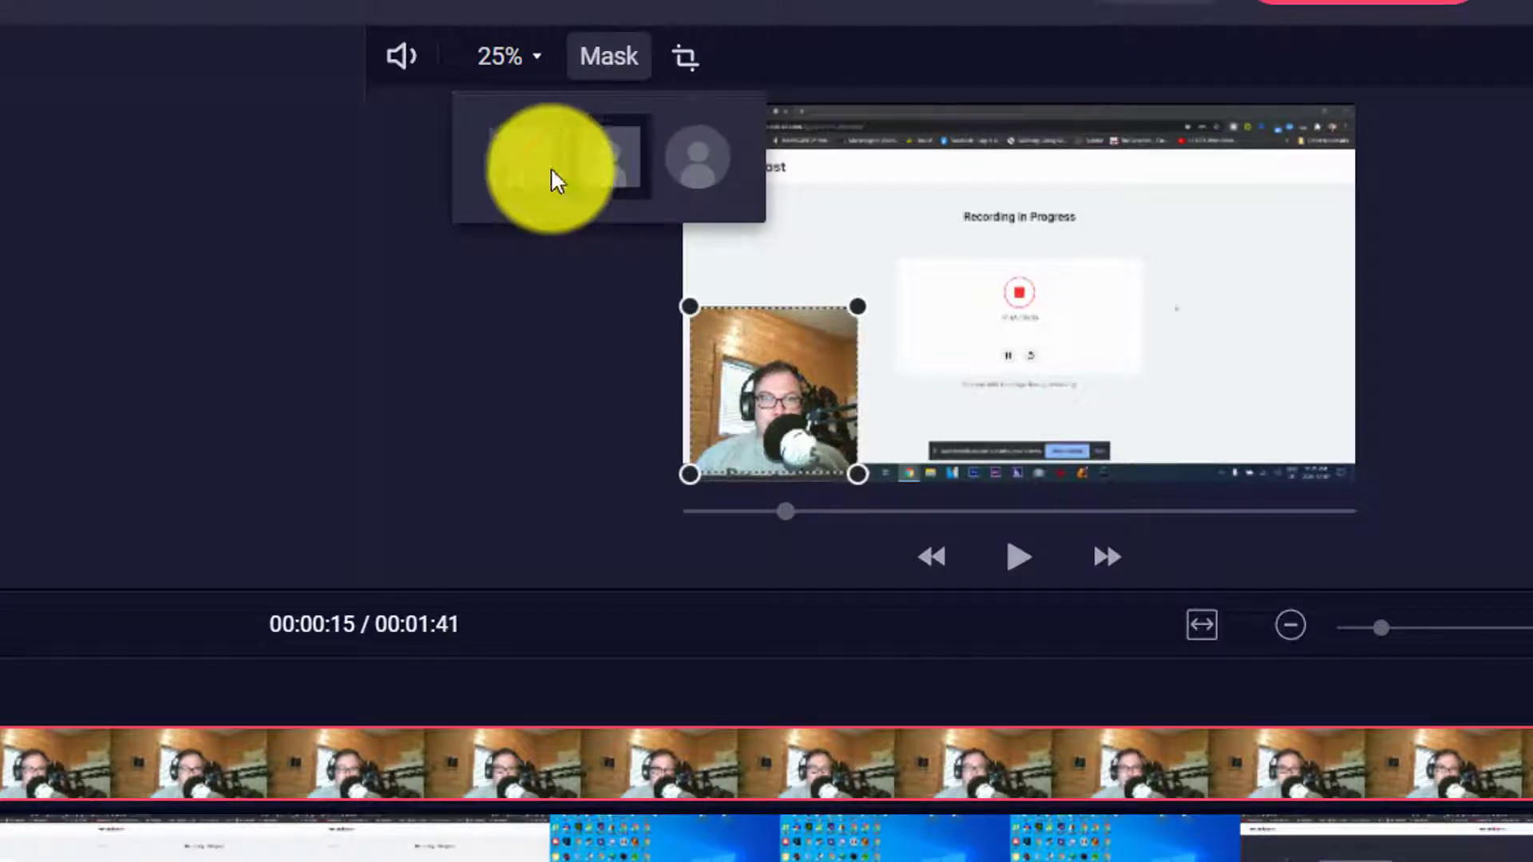
{"action": "left_click", "coordinate": [515, 180]}
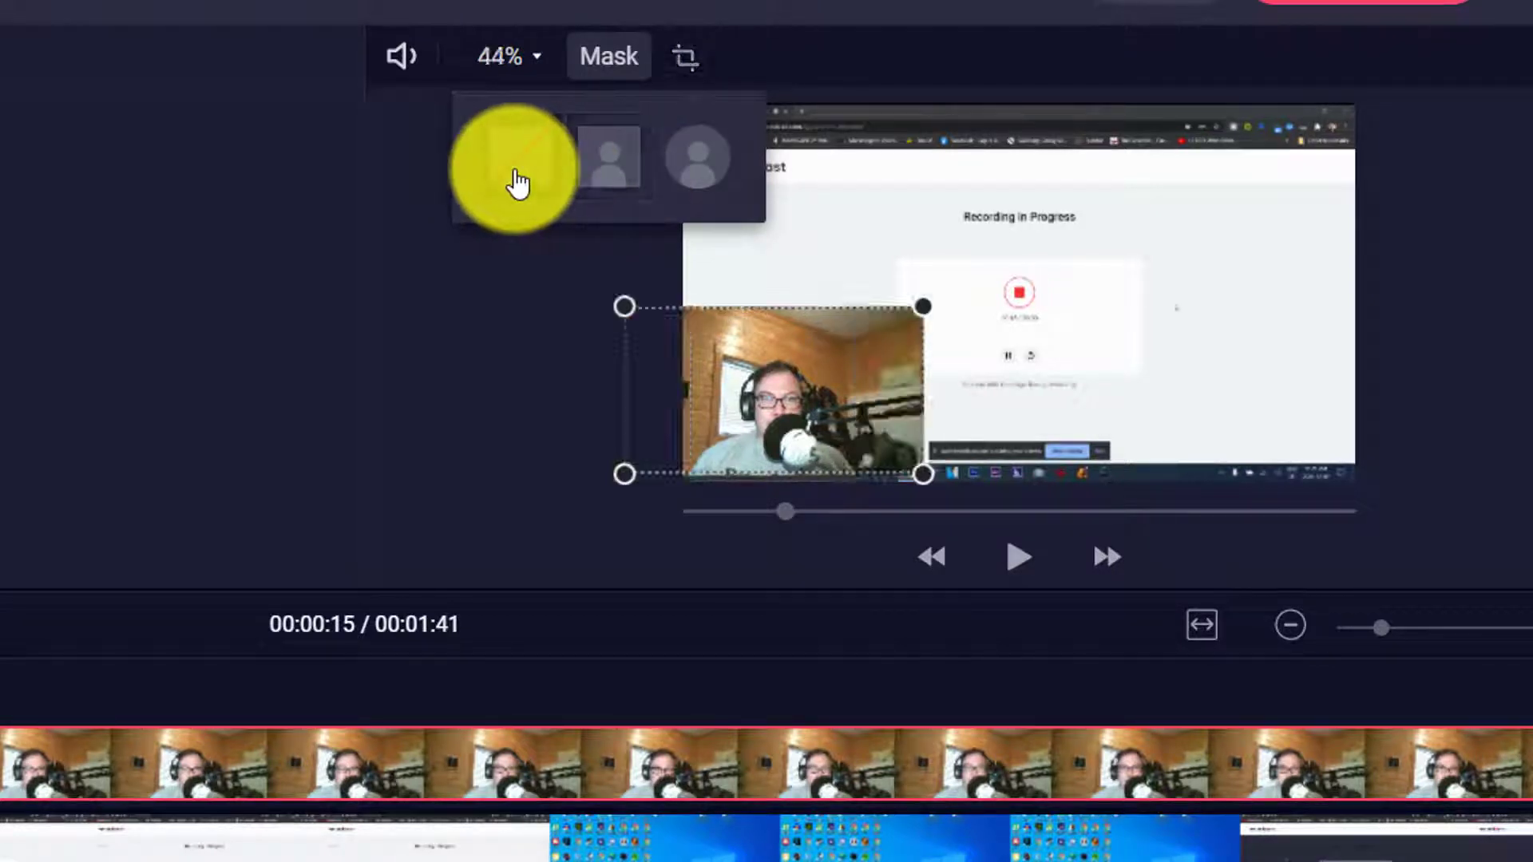
{"action": "left_click", "coordinate": [703, 171]}
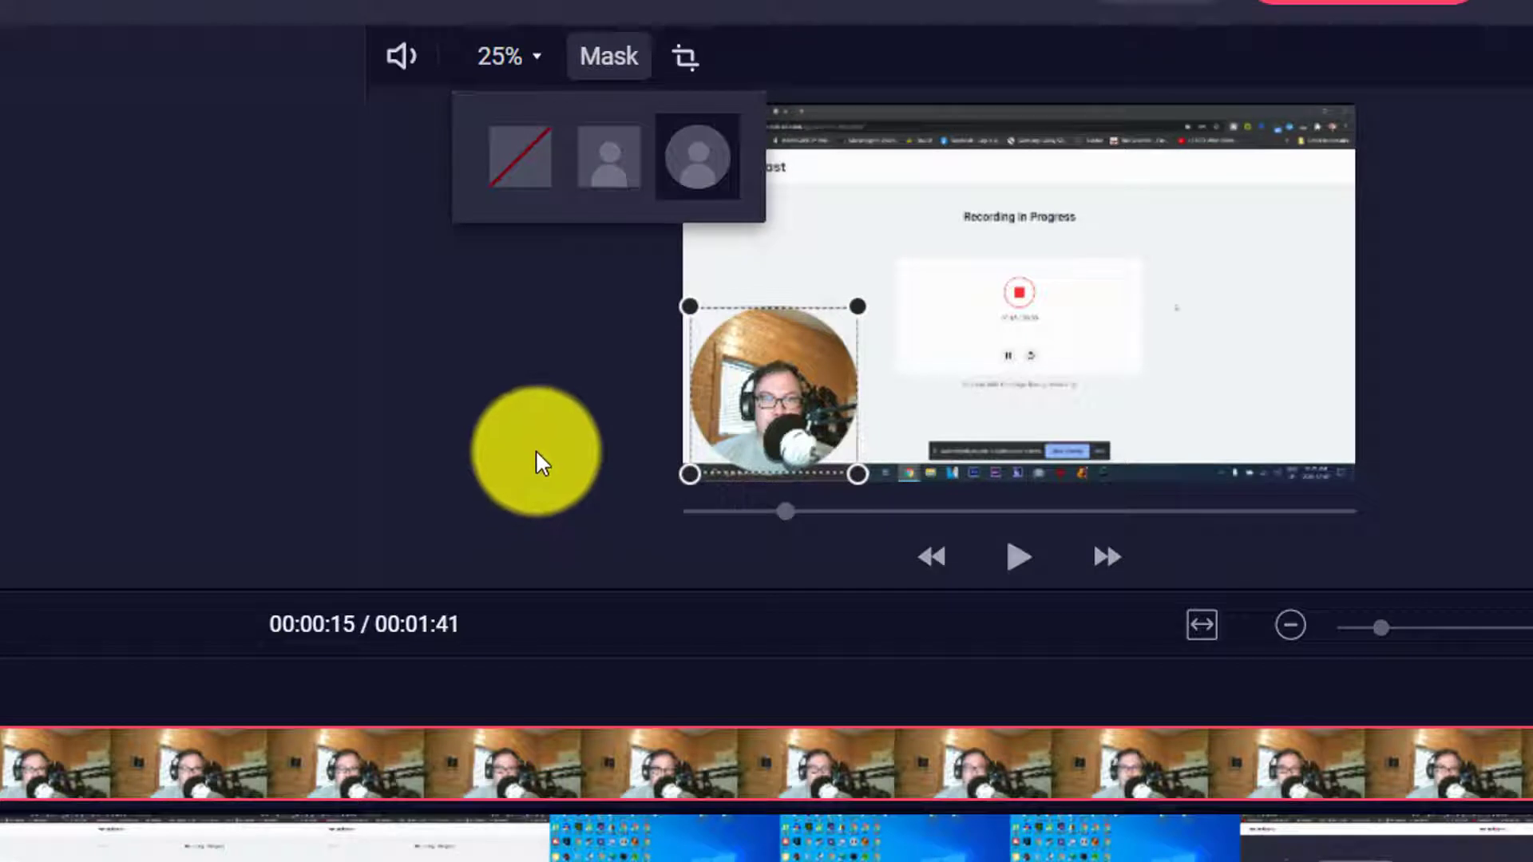
Step: Shrink the circular webcam overlay to 16% and place it in the lower-right corner of the video frame
{"action": "left_click_drag", "start_coordinate": [860, 305], "coordinate": [759, 408]}
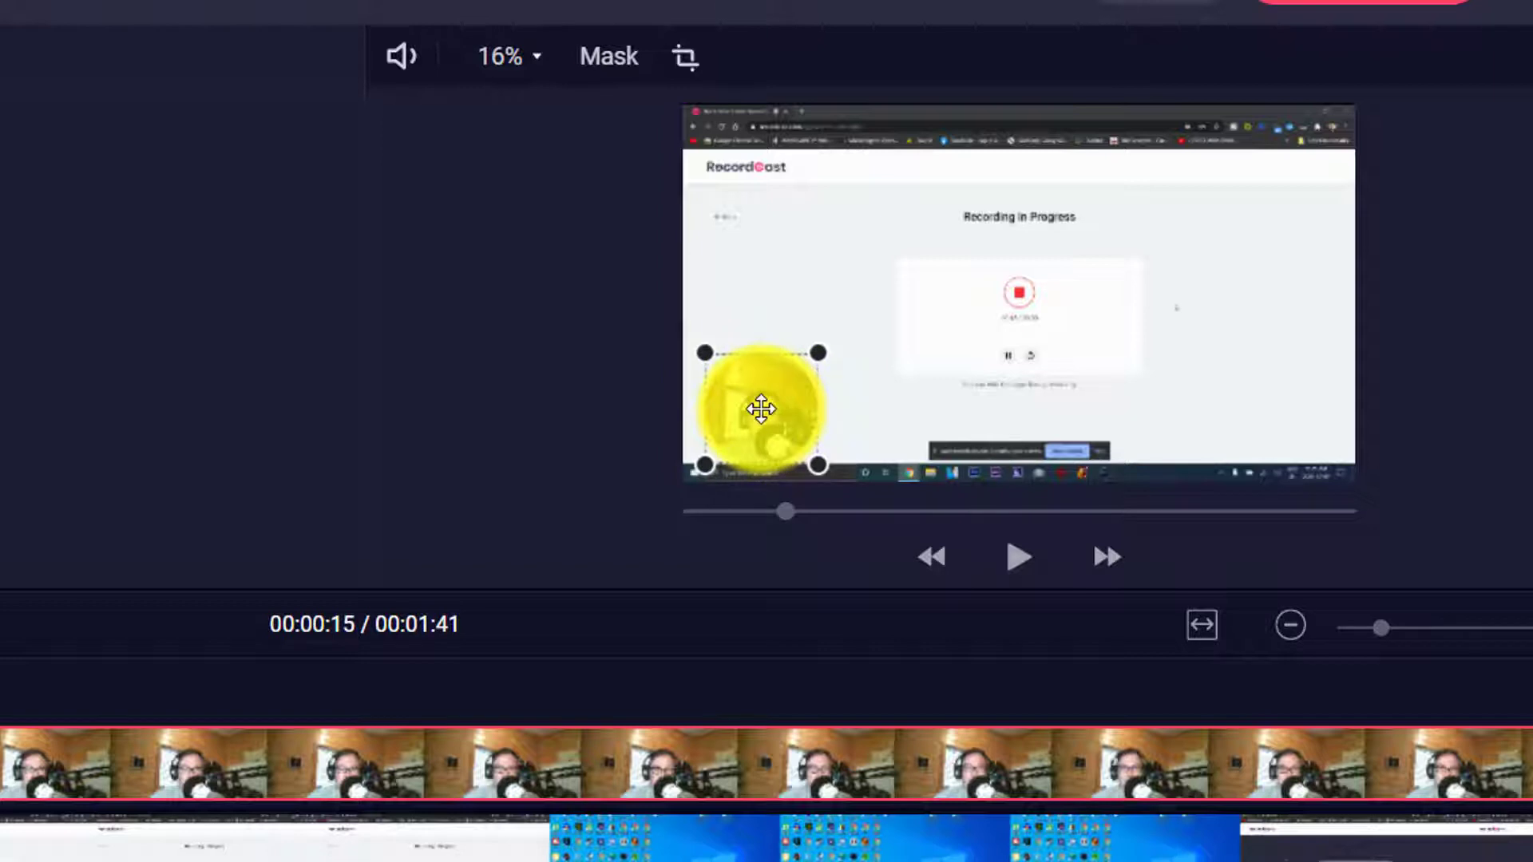
{"action": "left_click_drag", "start_coordinate": [759, 414], "coordinate": [1263, 415]}
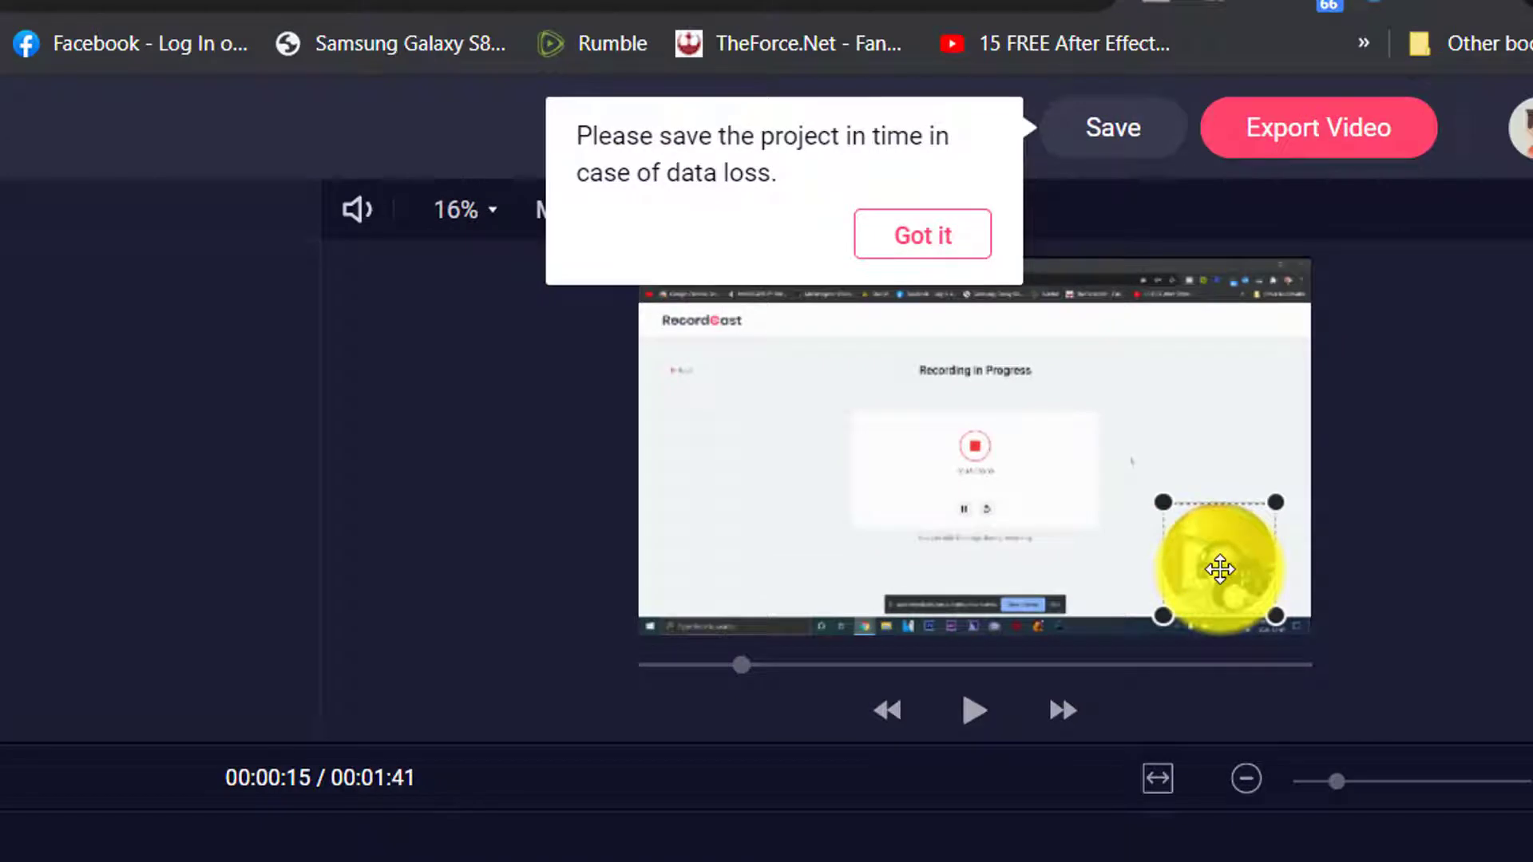
{"action": "left_click_drag", "start_coordinate": [1217, 570], "coordinate": [1235, 576]}
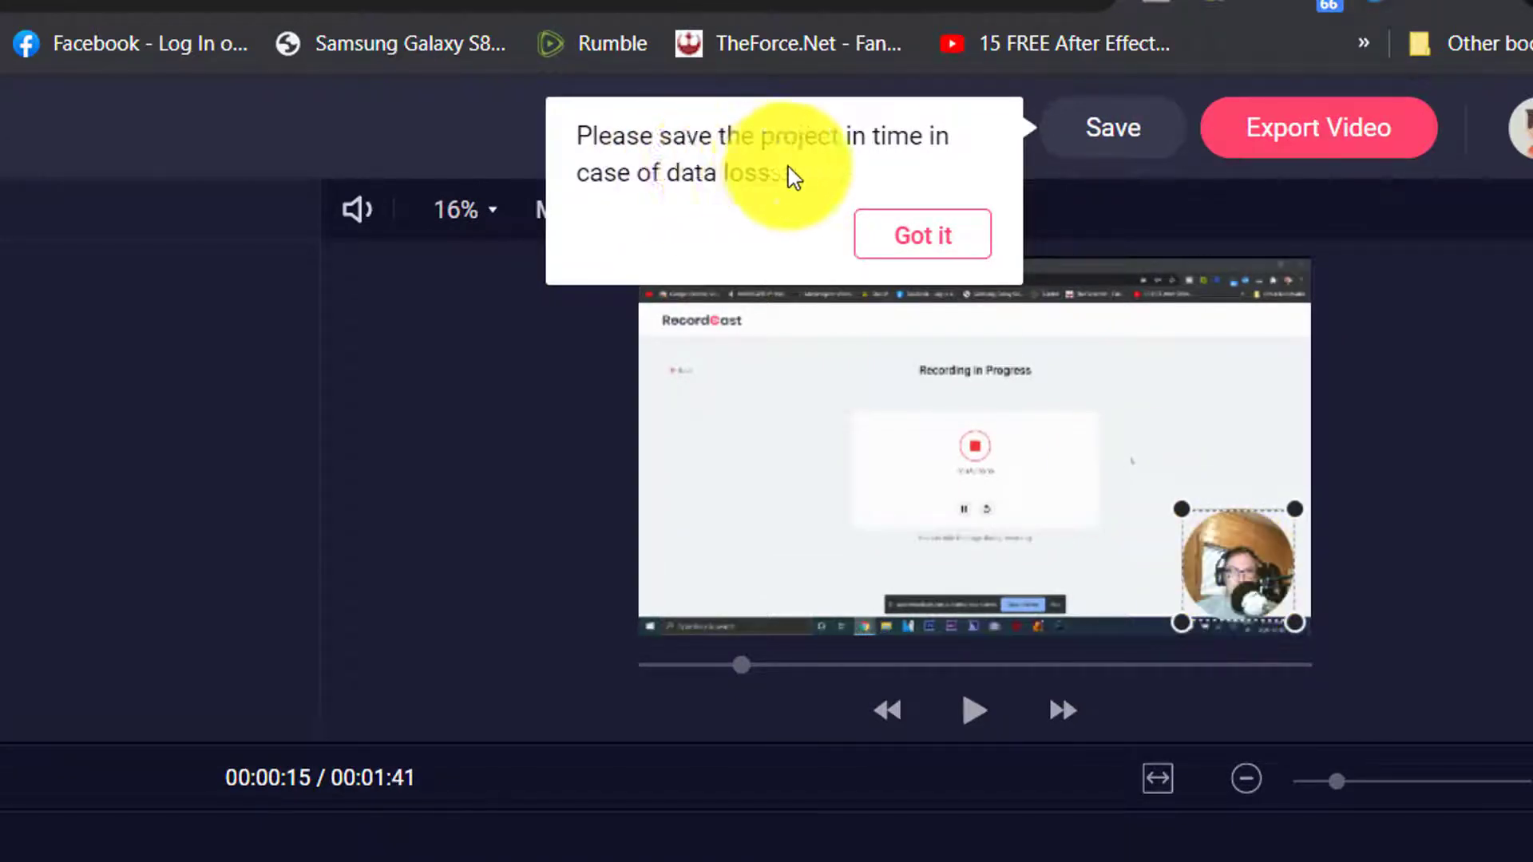
Step: Dismiss the save reminder, save the project and rename it as Test
{"action": "left_click", "coordinate": [918, 238]}
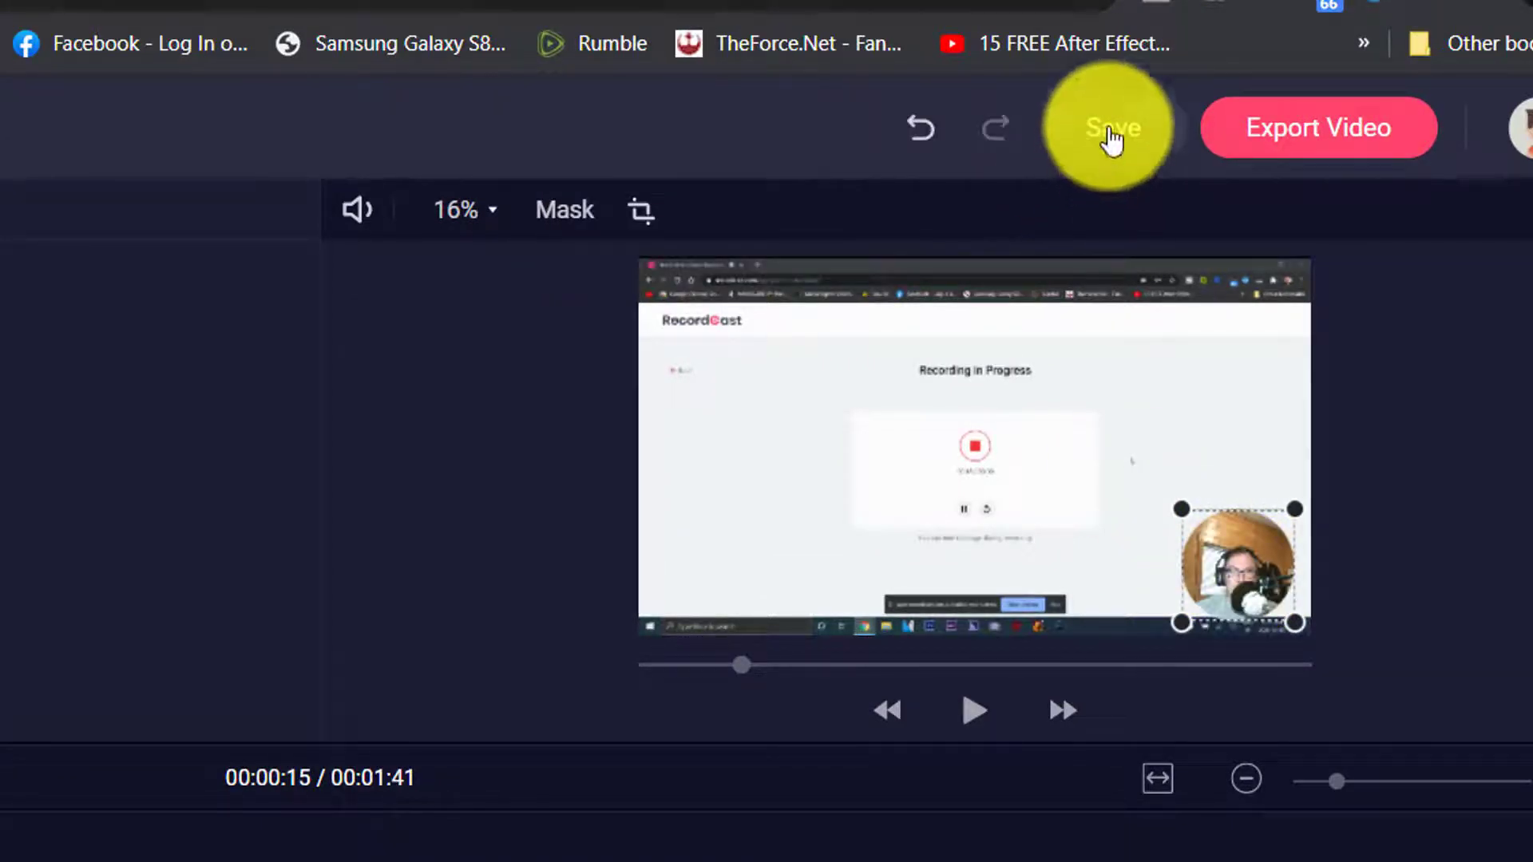
{"action": "left_click", "coordinate": [1113, 130]}
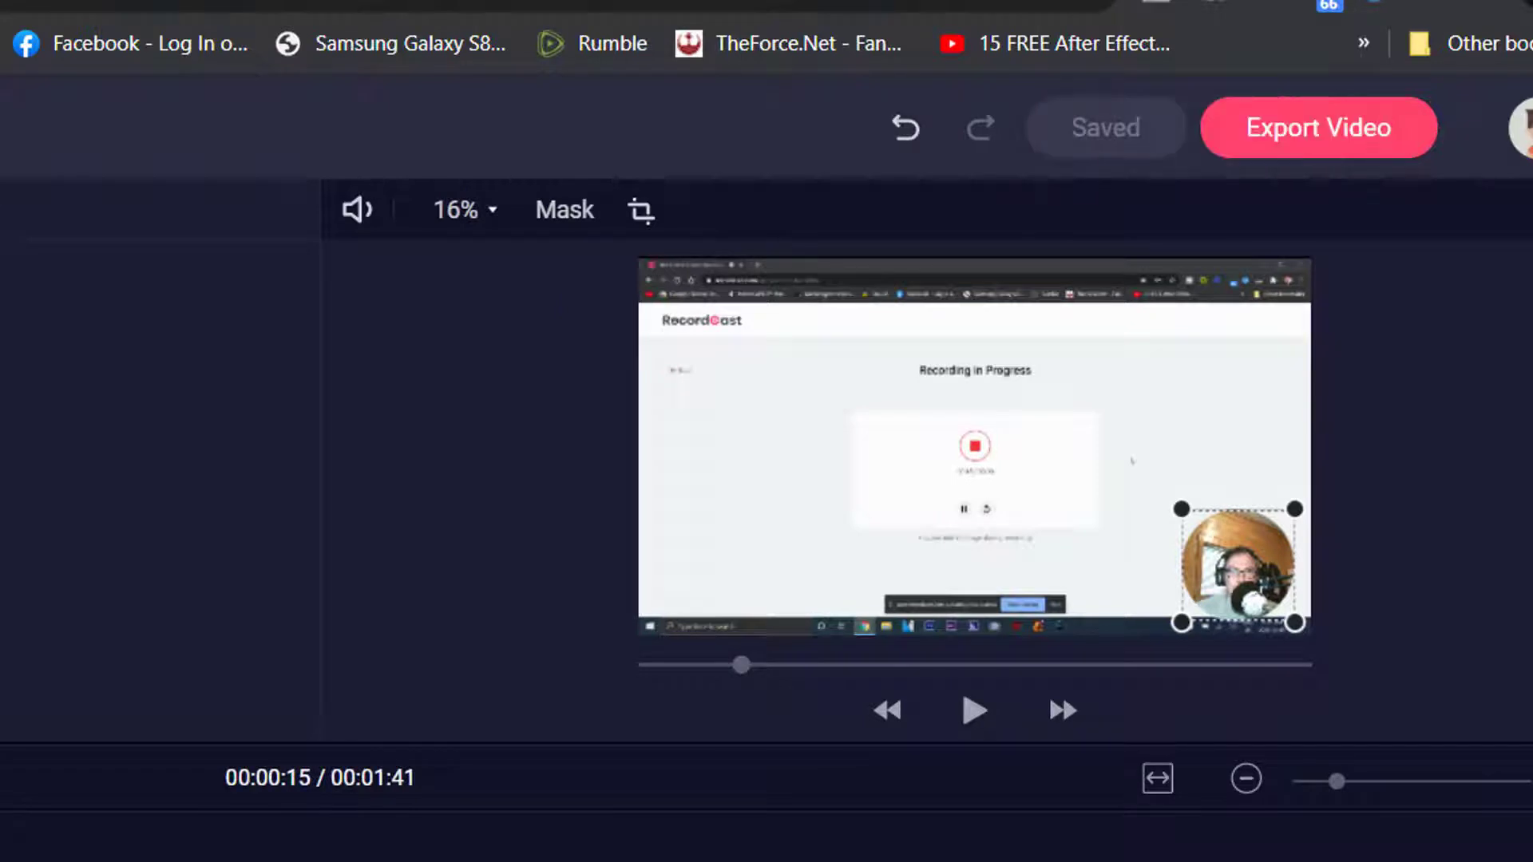
{"action": "double_click", "coordinate": [131, 130]}
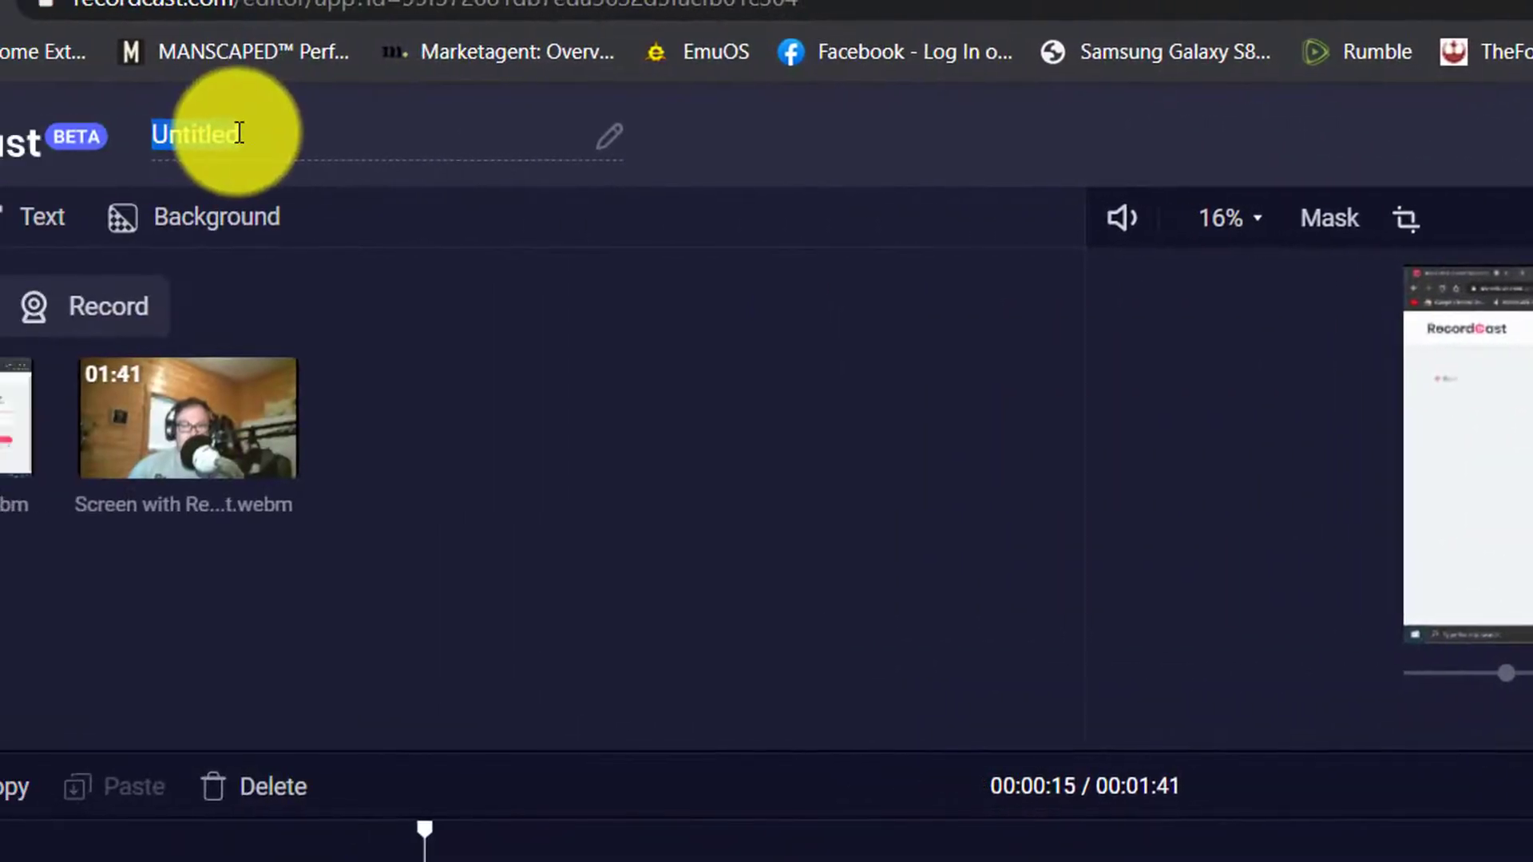
{"action": "type", "text": "Tes"}
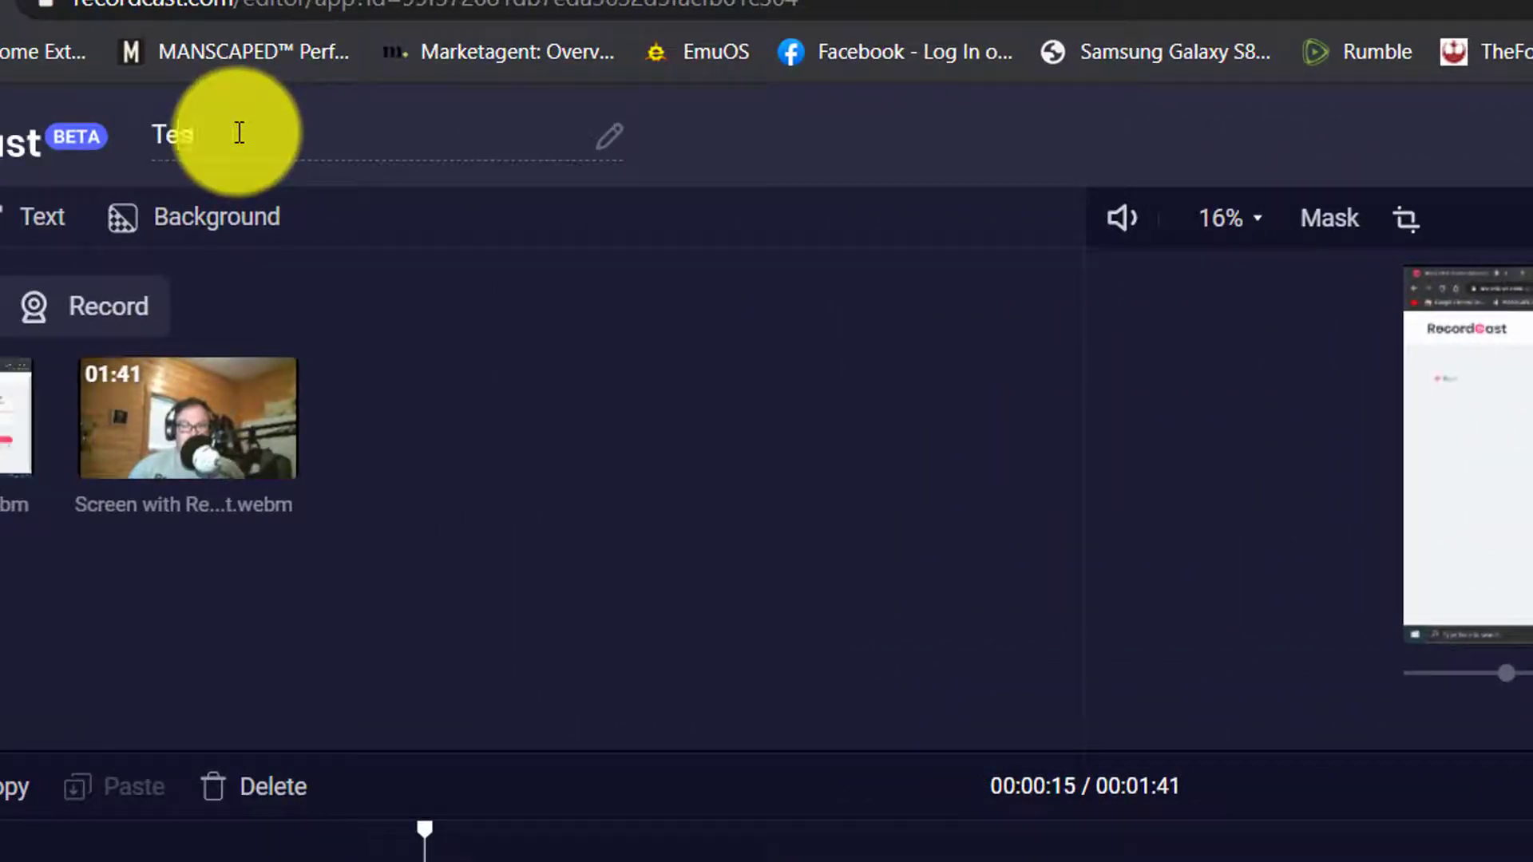
{"action": "type", "text": "t"}
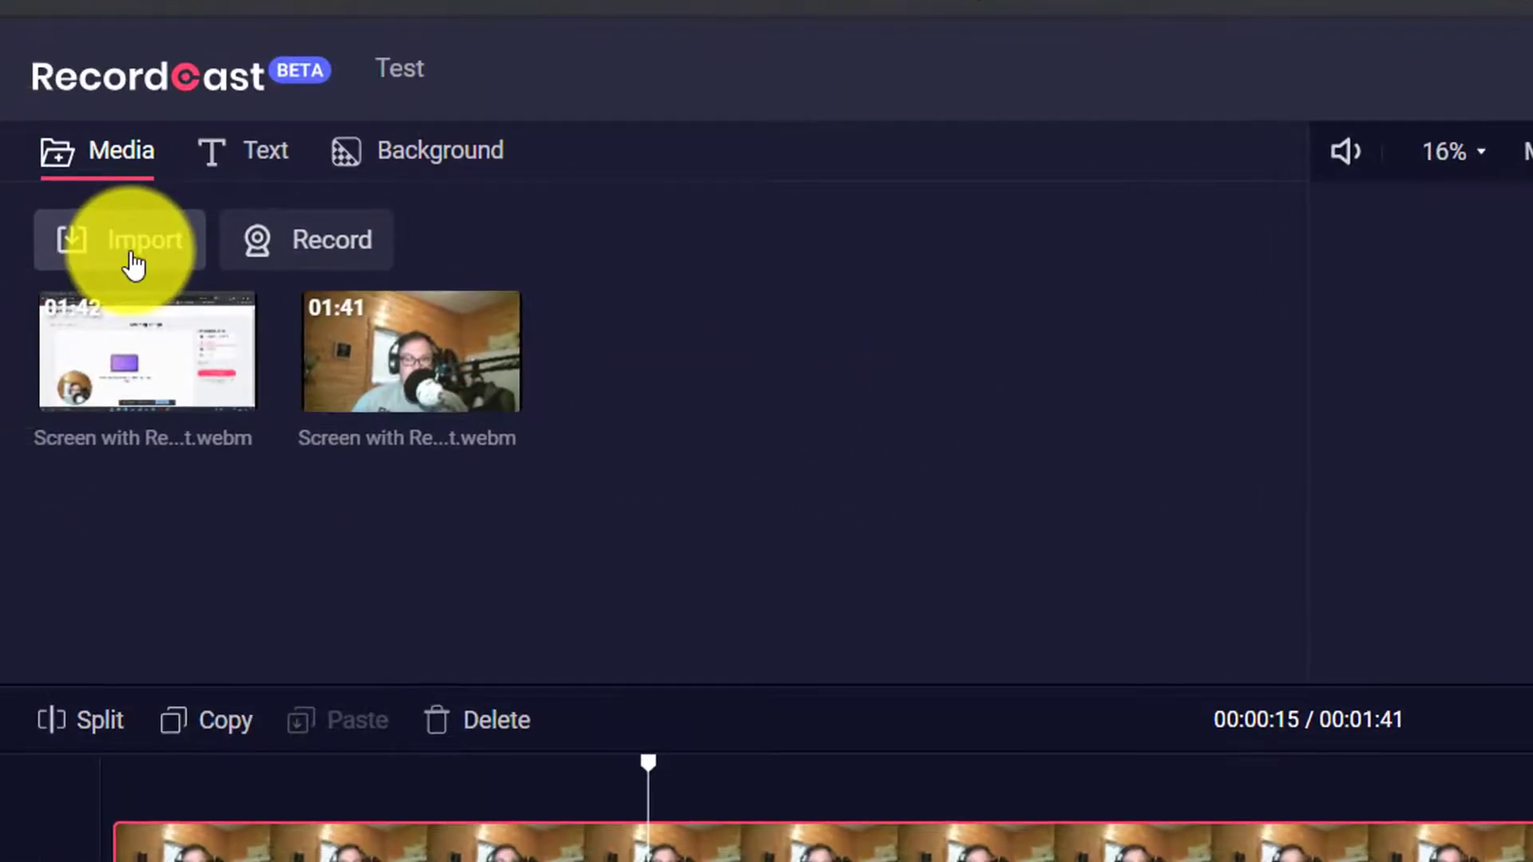
Step: Import the My Recording_3 video from the ManyCam folder inside Videos into the project's media
{"action": "left_click", "coordinate": [133, 266]}
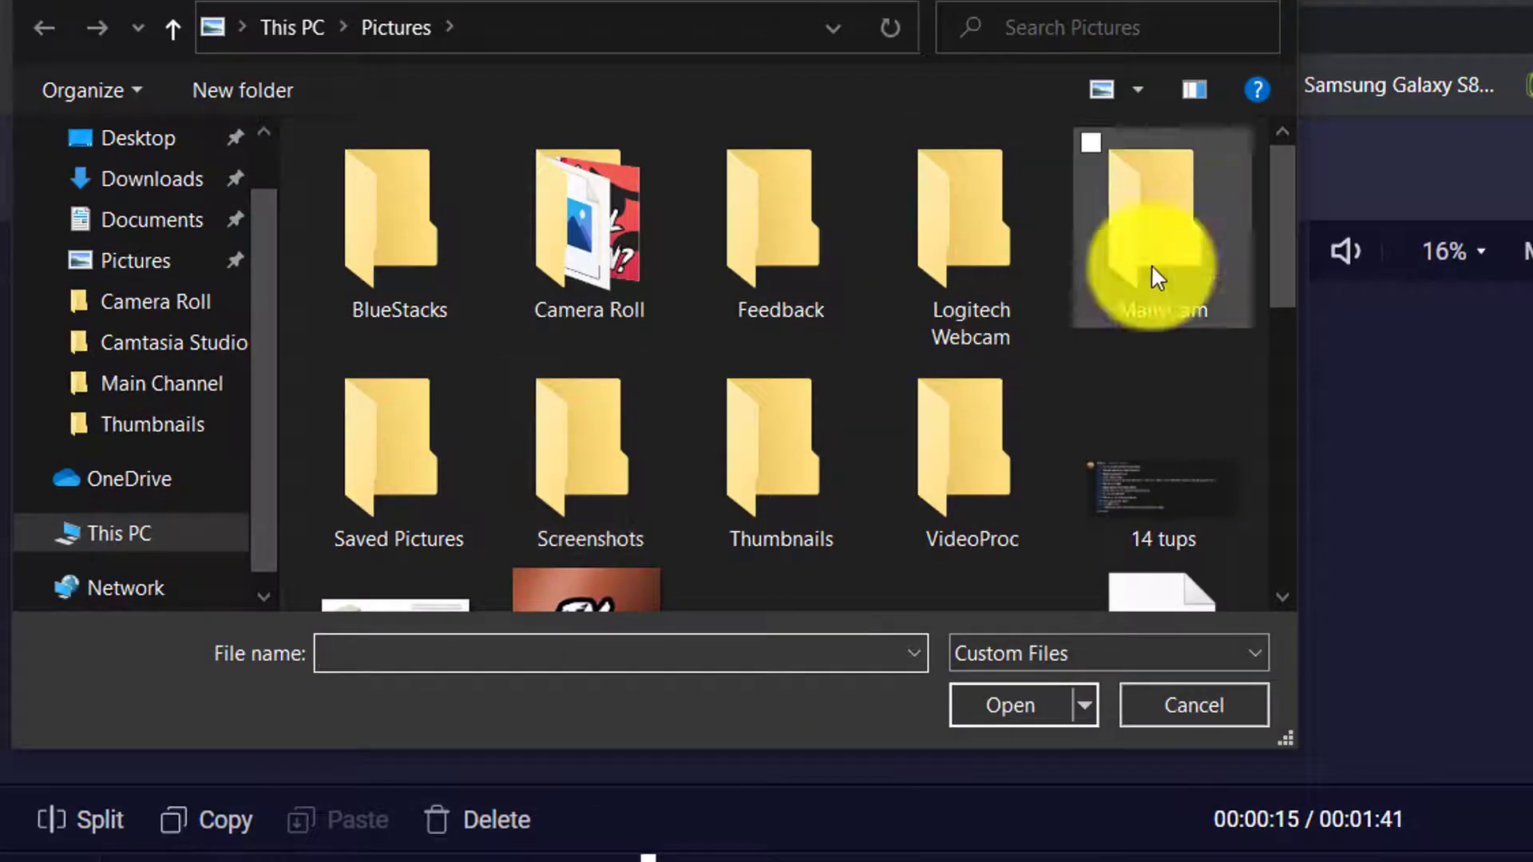
{"action": "left_click_drag", "start_coordinate": [1292, 223], "coordinate": [1124, 249]}
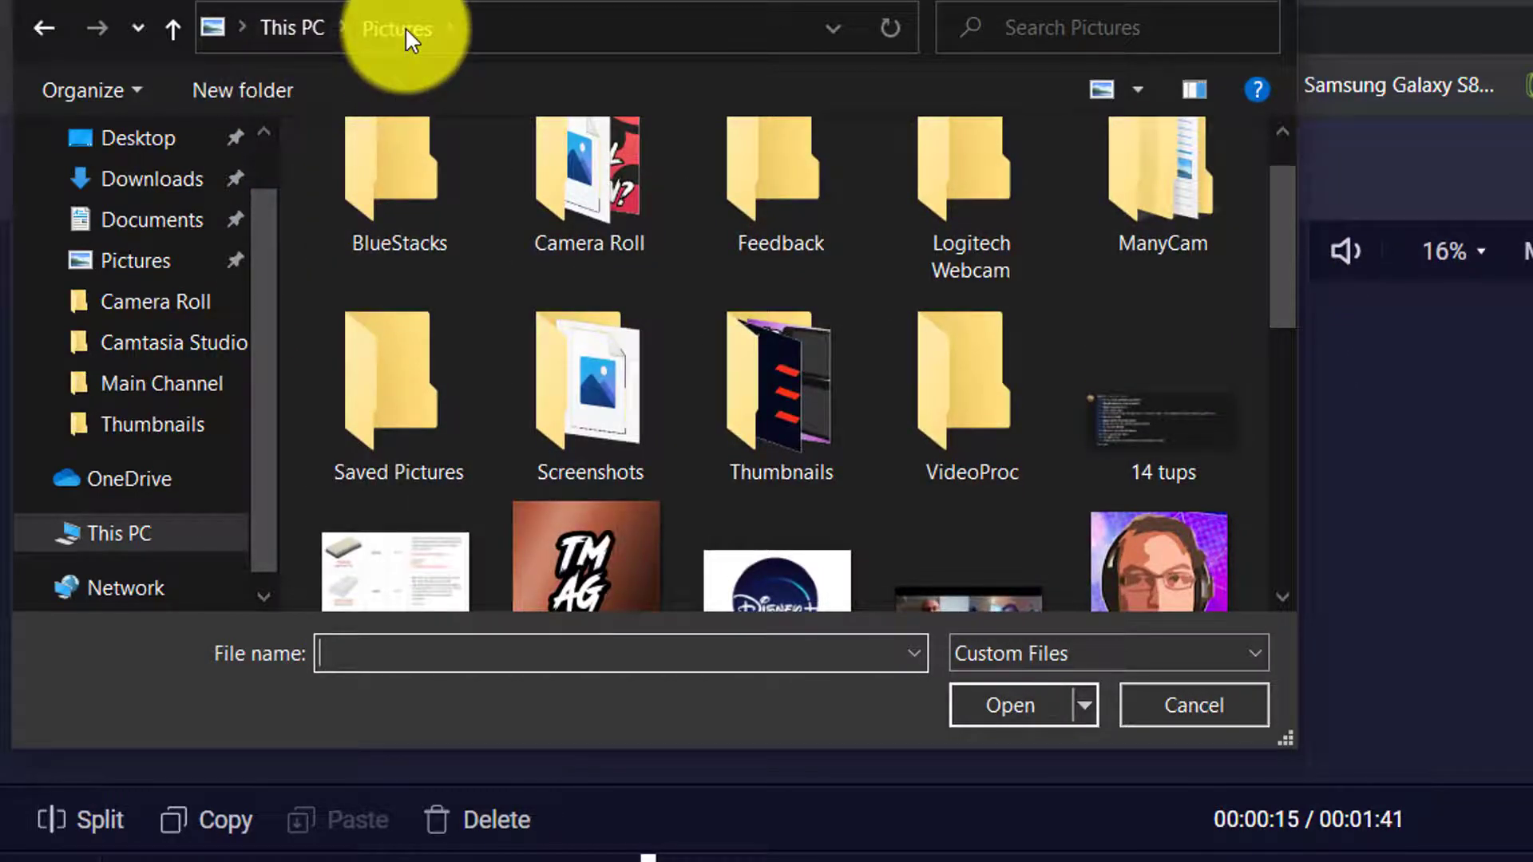
{"action": "scroll", "coordinate": [983, 427], "scroll_direction": "down", "scroll_amount": 5}
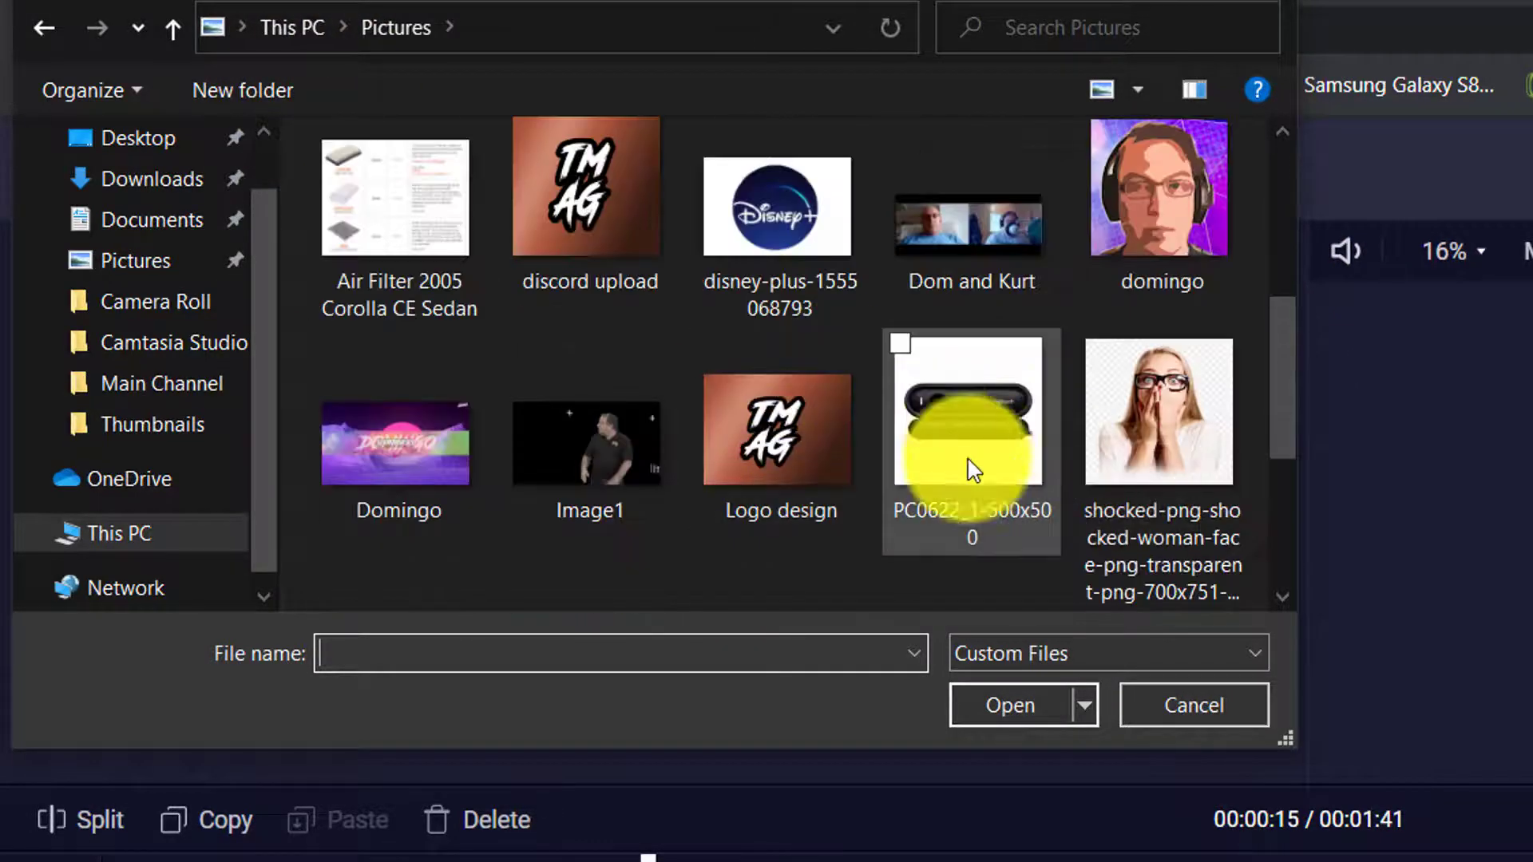
{"action": "scroll", "coordinate": [971, 467], "scroll_direction": "up", "scroll_amount": 6}
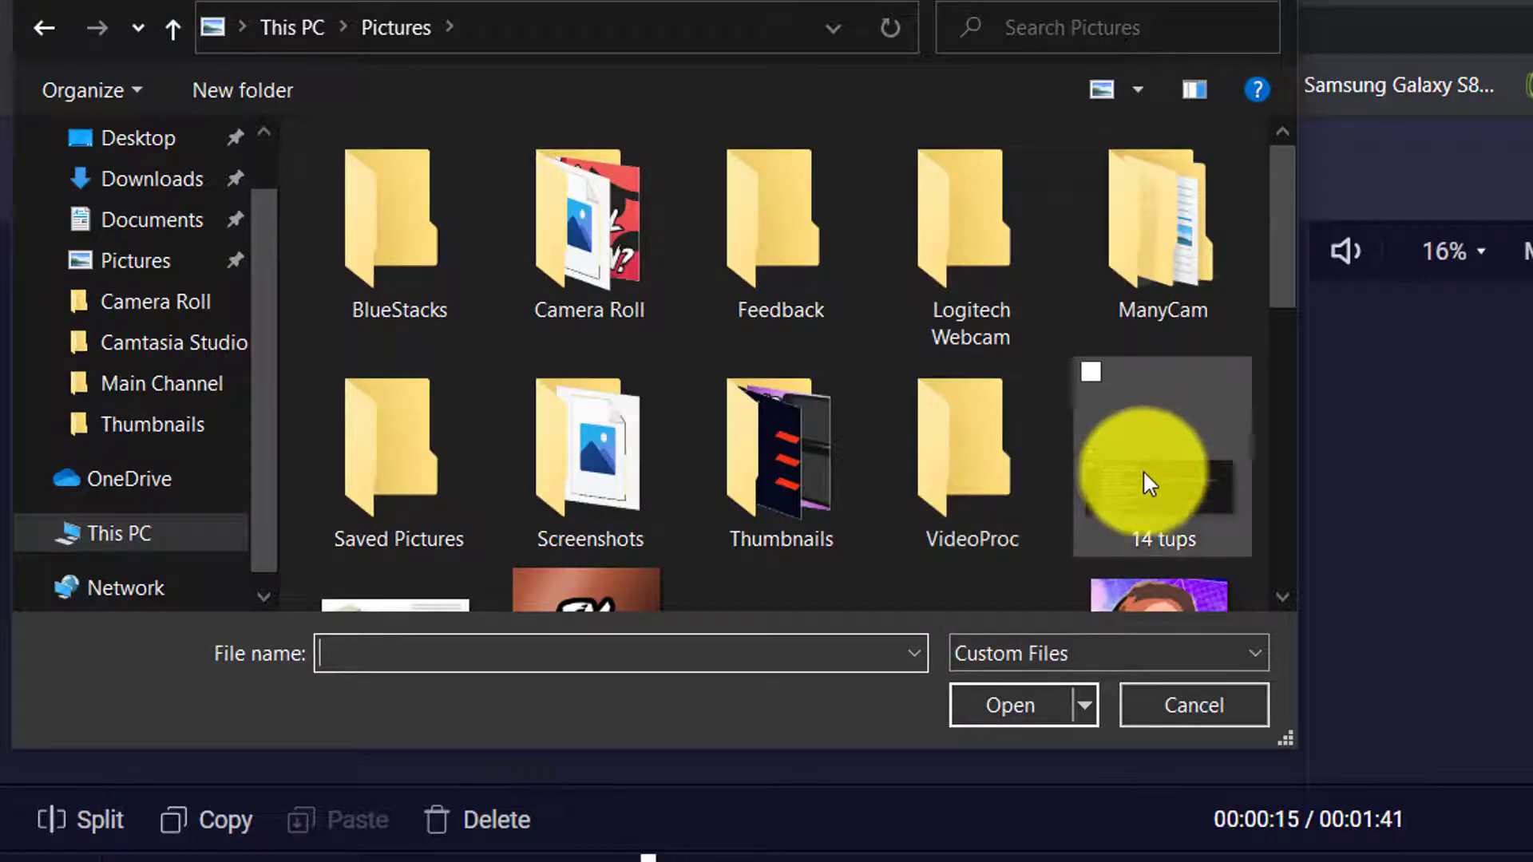
{"action": "scroll", "coordinate": [586, 453], "scroll_direction": "down", "scroll_amount": 2}
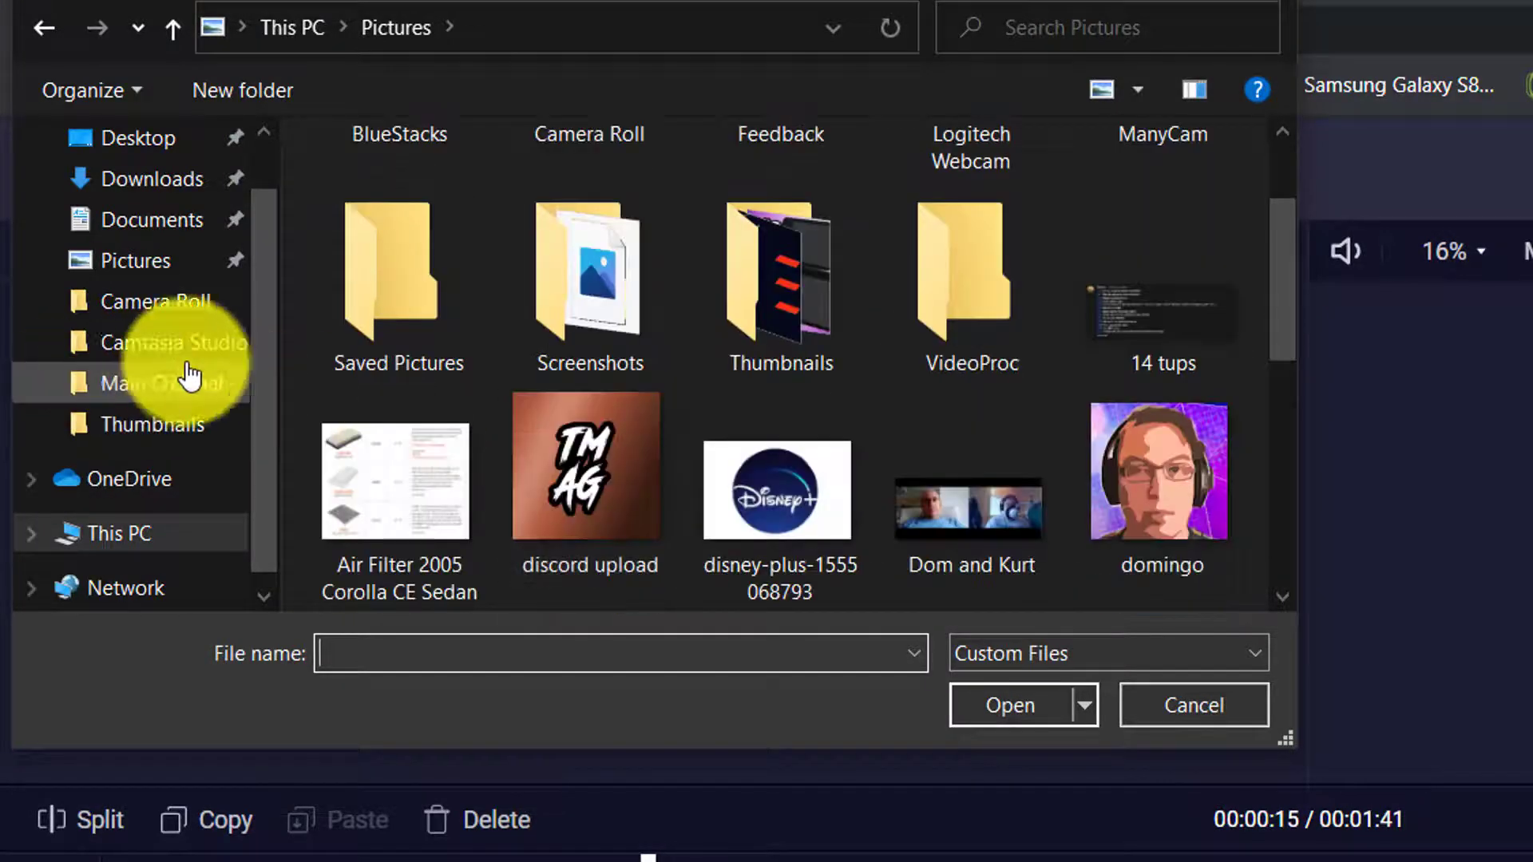
{"action": "left_click", "coordinate": [151, 217]}
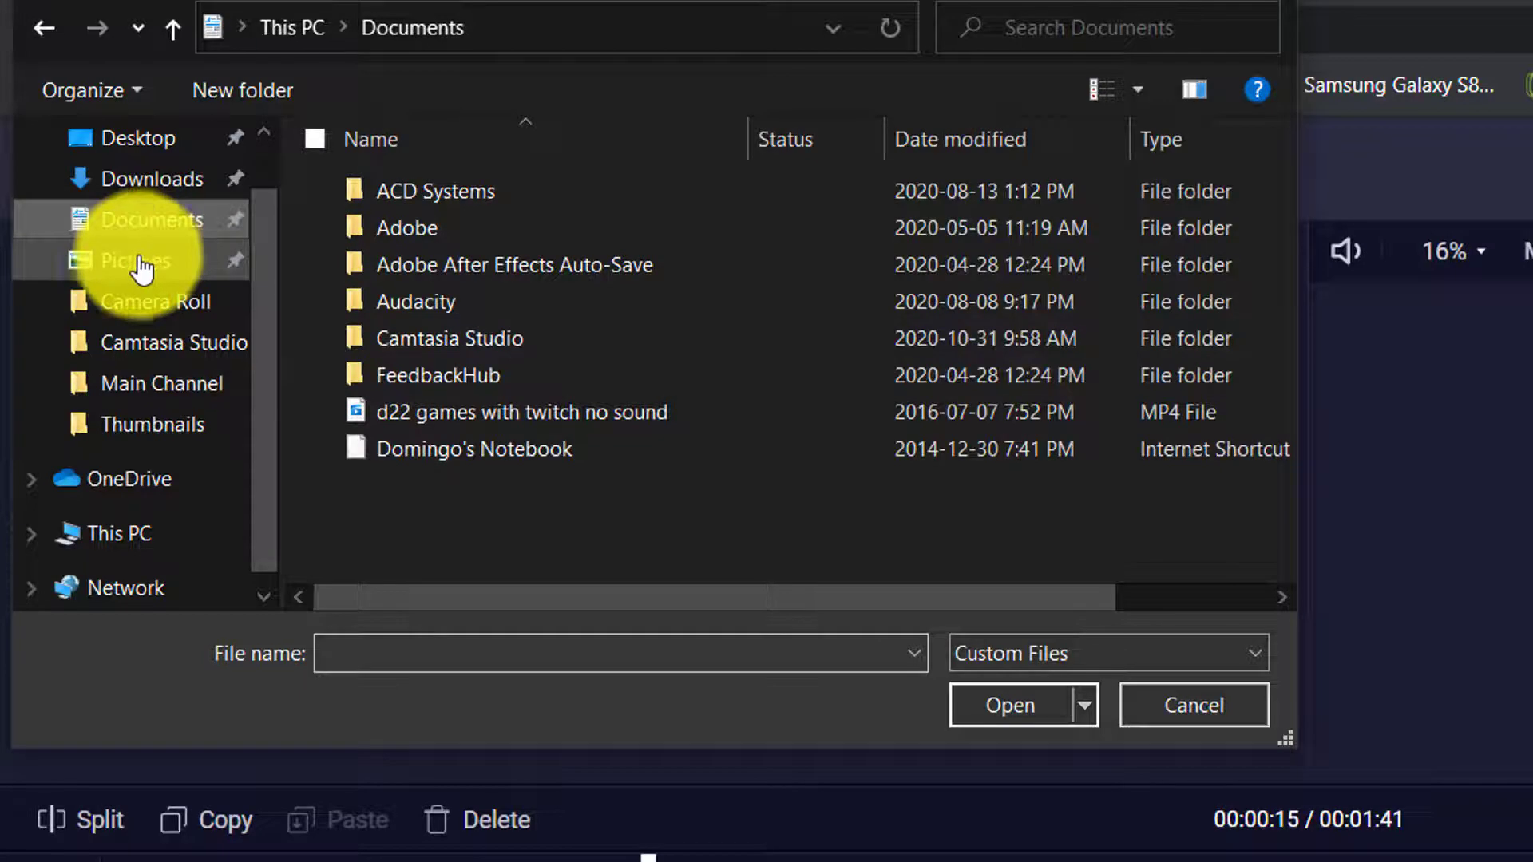
{"action": "left_click", "coordinate": [142, 263]}
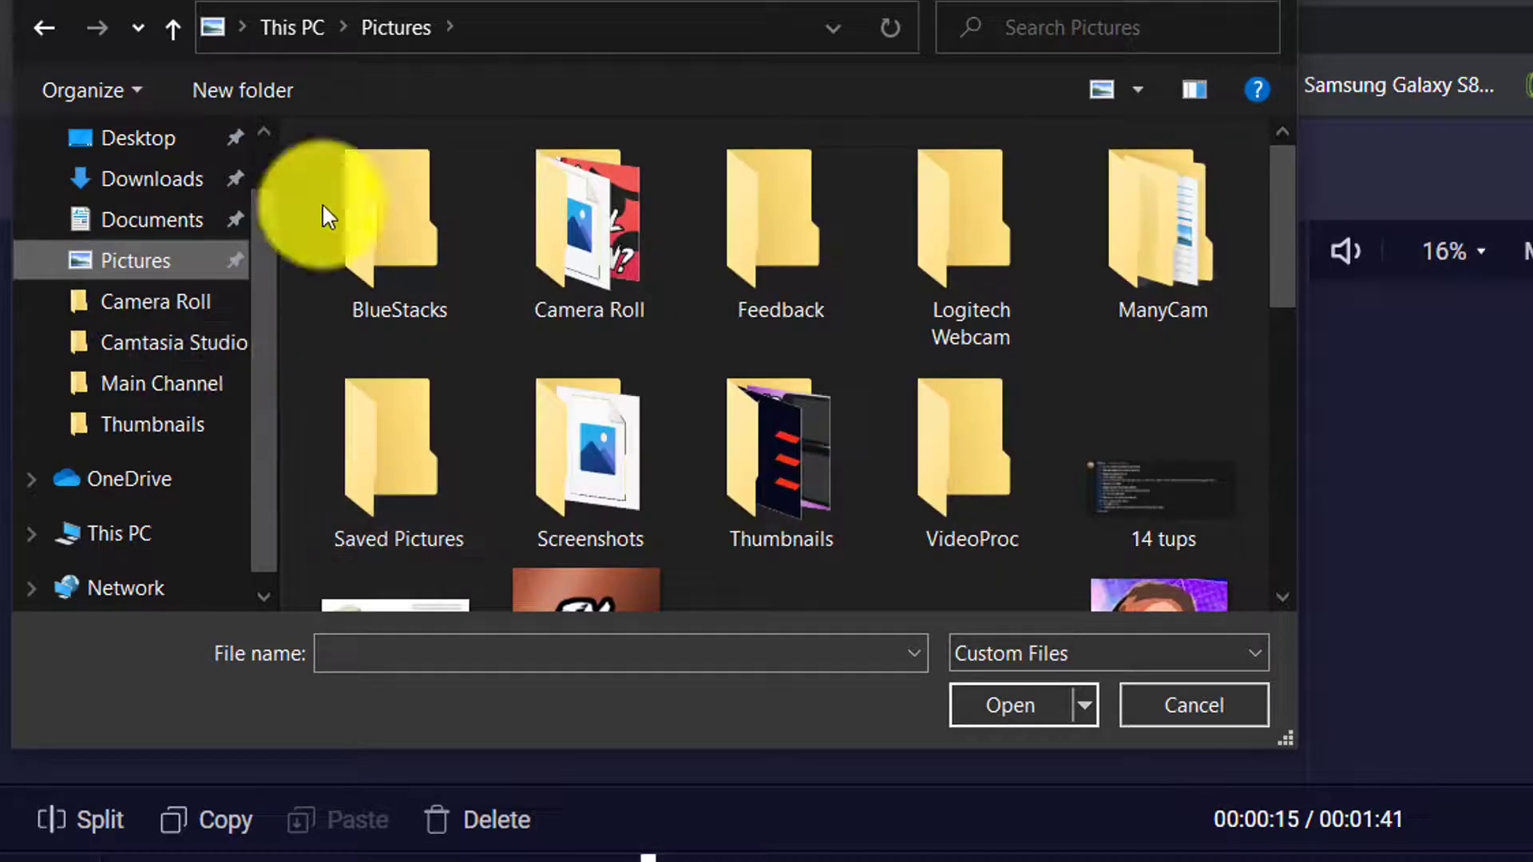
{"action": "left_click", "coordinate": [300, 35]}
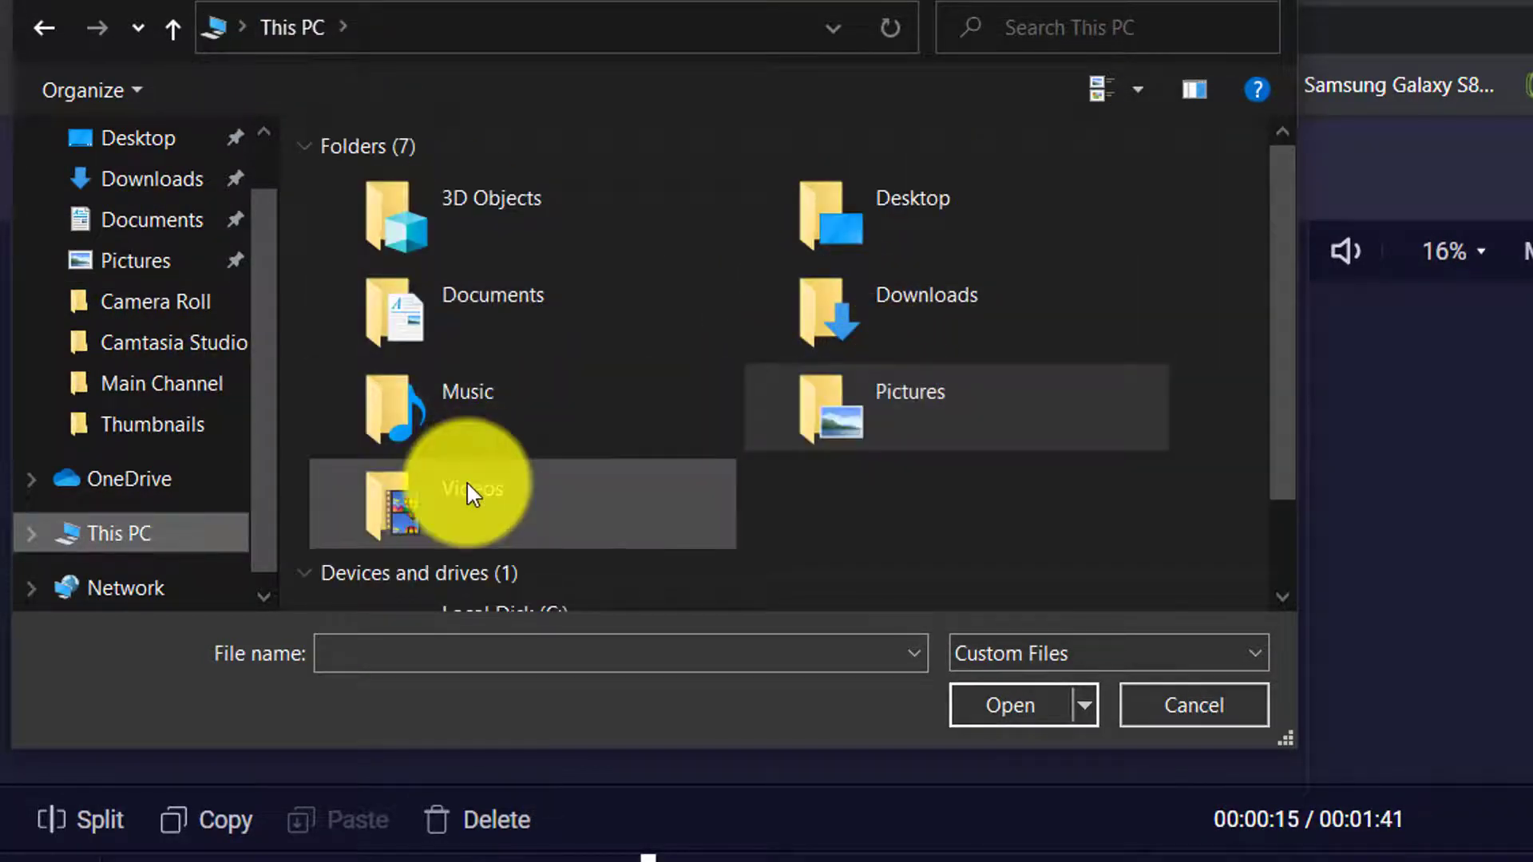
{"action": "double_click", "coordinate": [468, 487]}
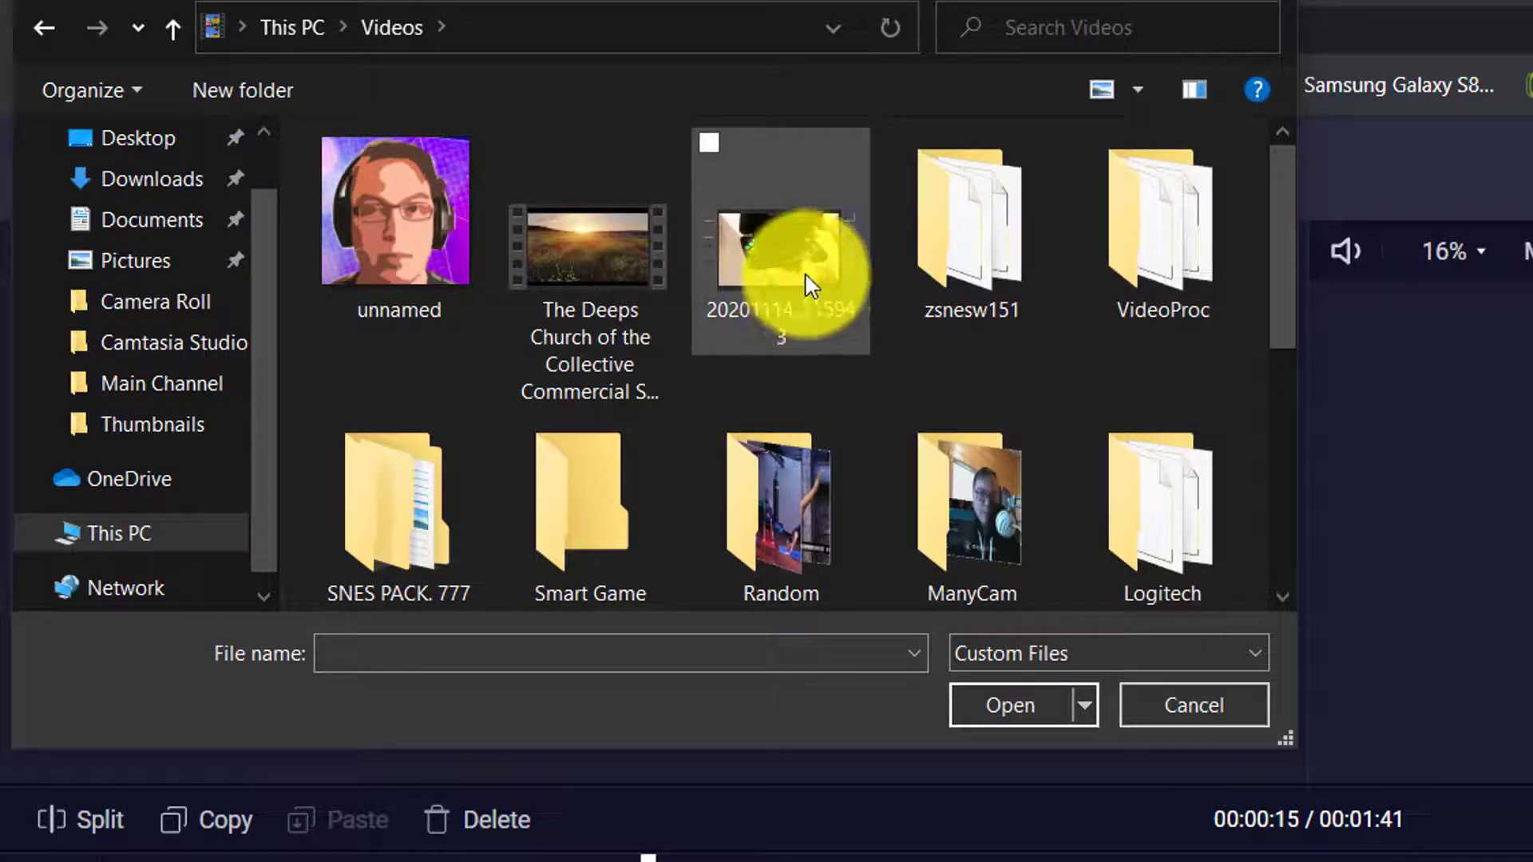
{"action": "double_click", "coordinate": [955, 483]}
{"action": "left_click", "coordinate": [455, 283]}
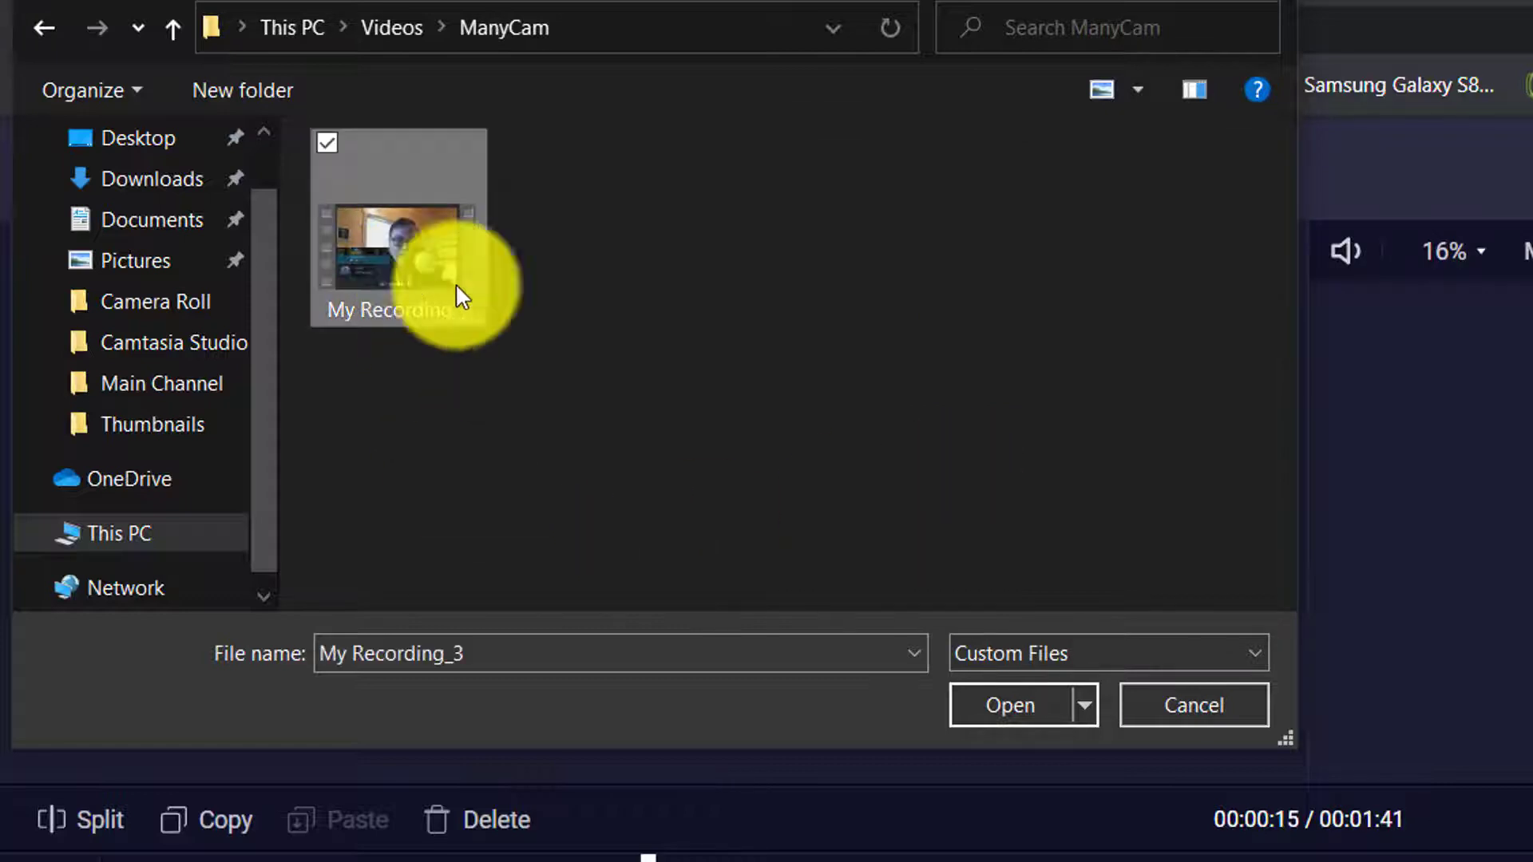
{"action": "left_click", "coordinate": [1055, 706]}
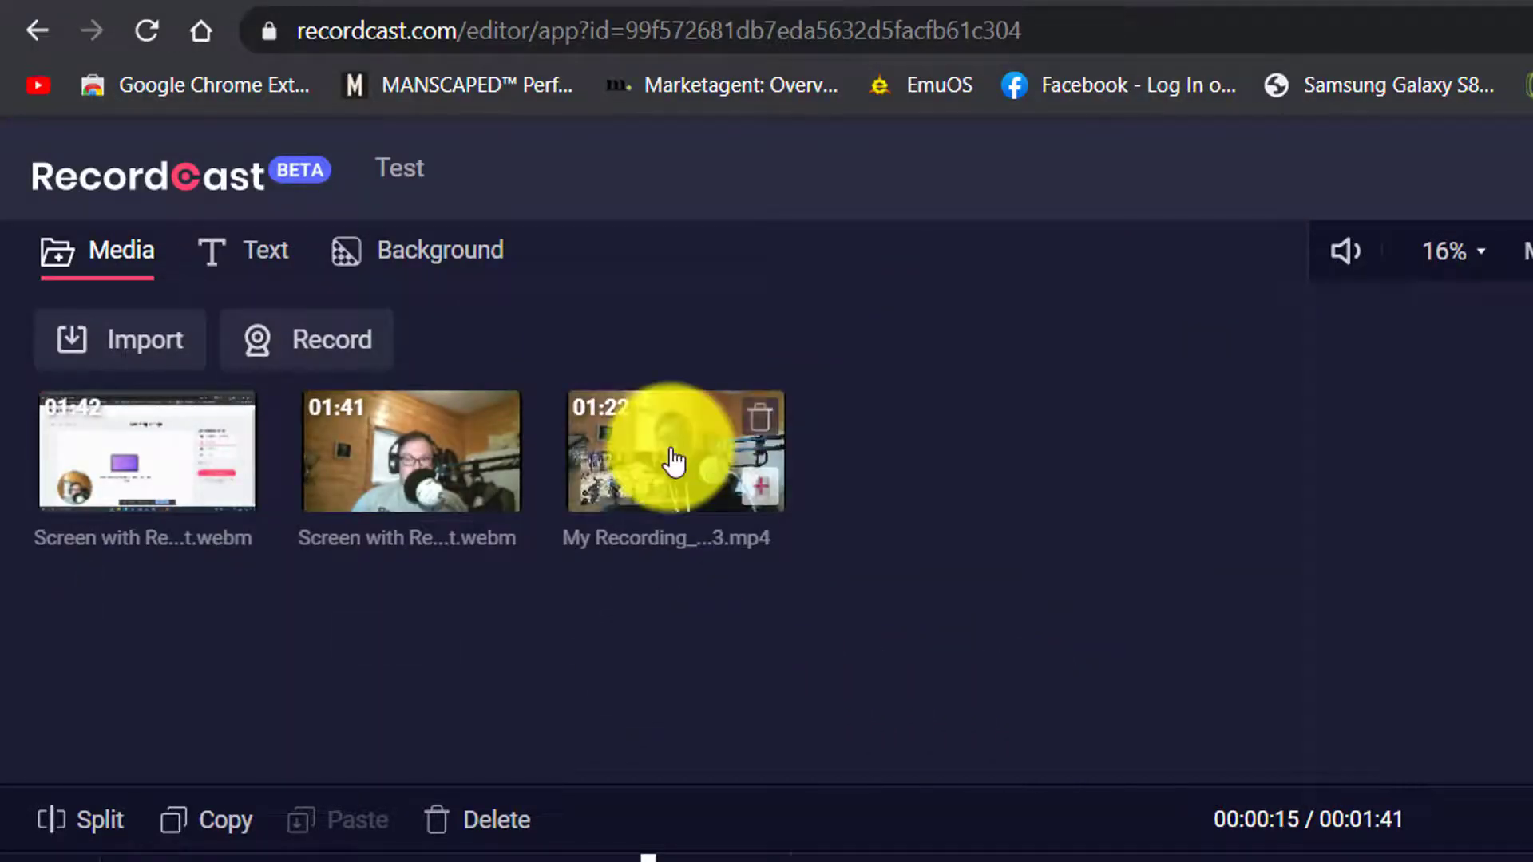
Step: Try placing the imported My Recording_3 clip on the webcam track partway through the footage, and undo the insertion
{"action": "mouse_move", "coordinate": [724, 471]}
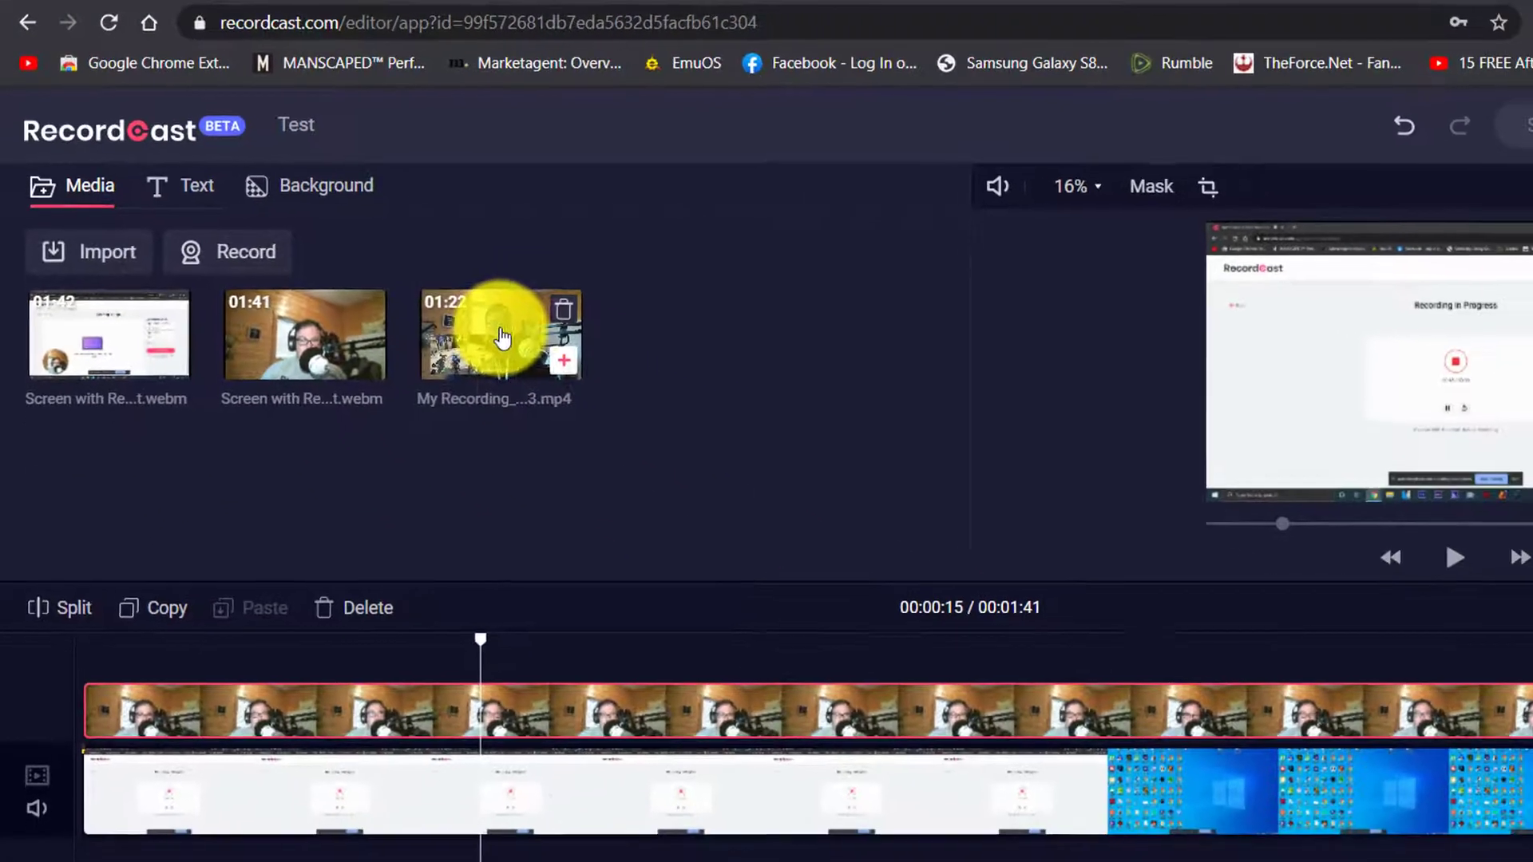
{"action": "left_click_drag", "start_coordinate": [637, 421], "coordinate": [454, 861]}
{"action": "left_click_drag", "start_coordinate": [358, 689], "coordinate": [811, 760]}
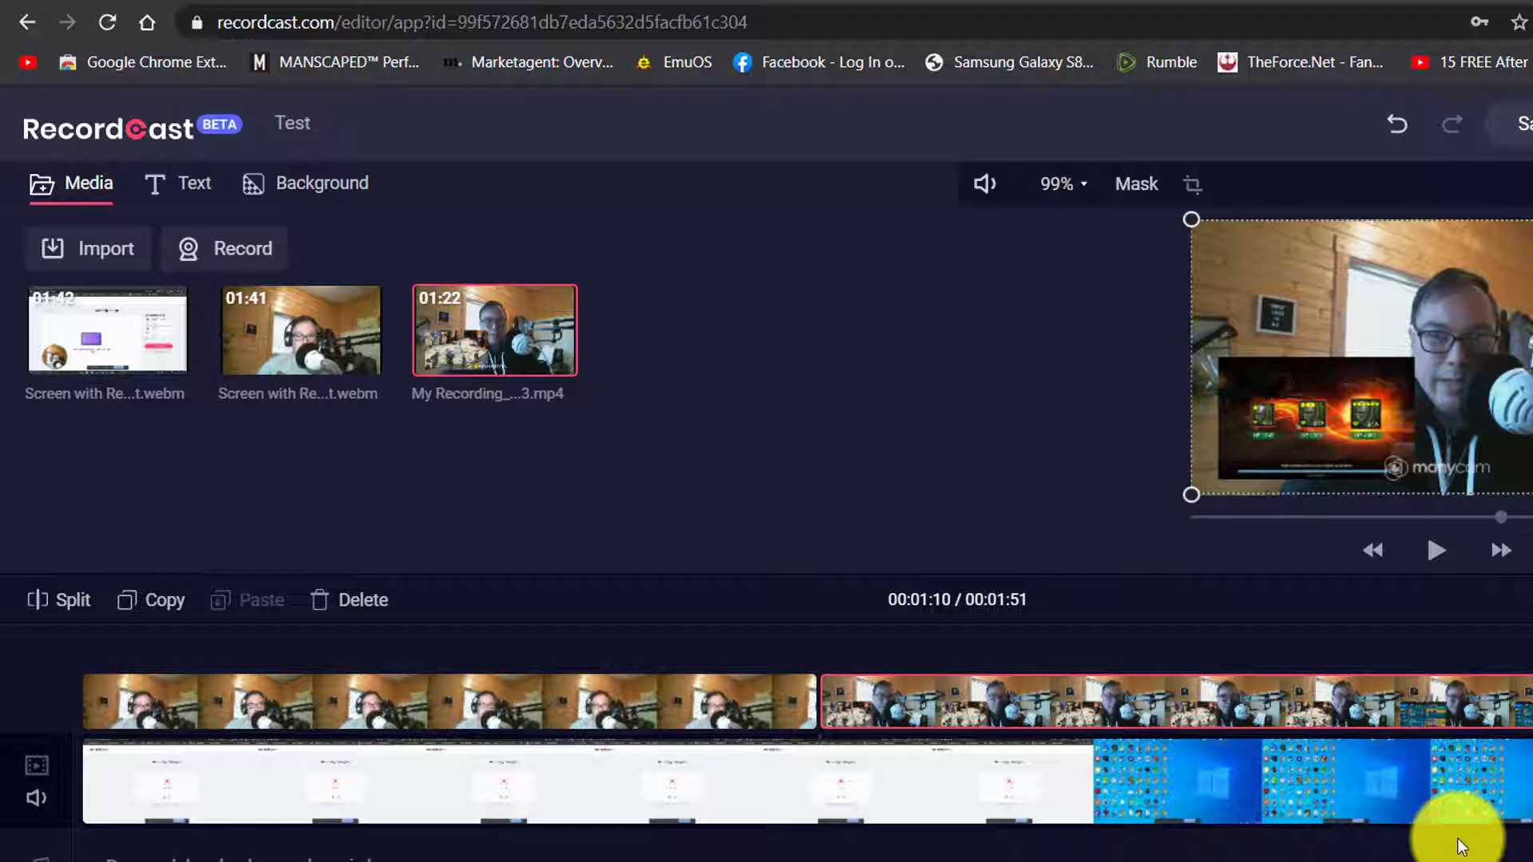
{"action": "key", "text": "ctrl+z"}
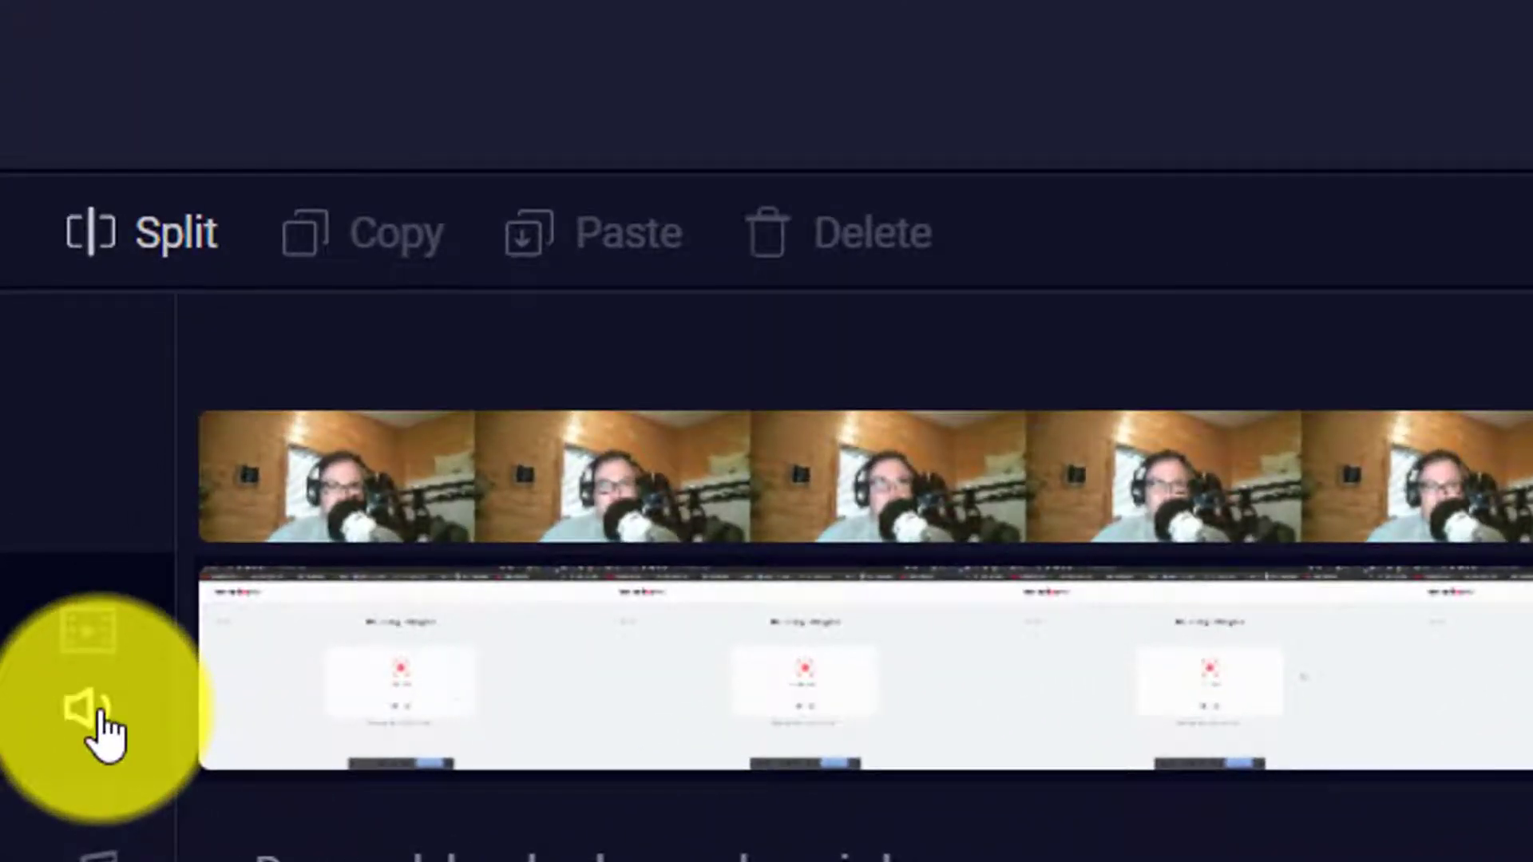
{"action": "left_click", "coordinate": [99, 723]}
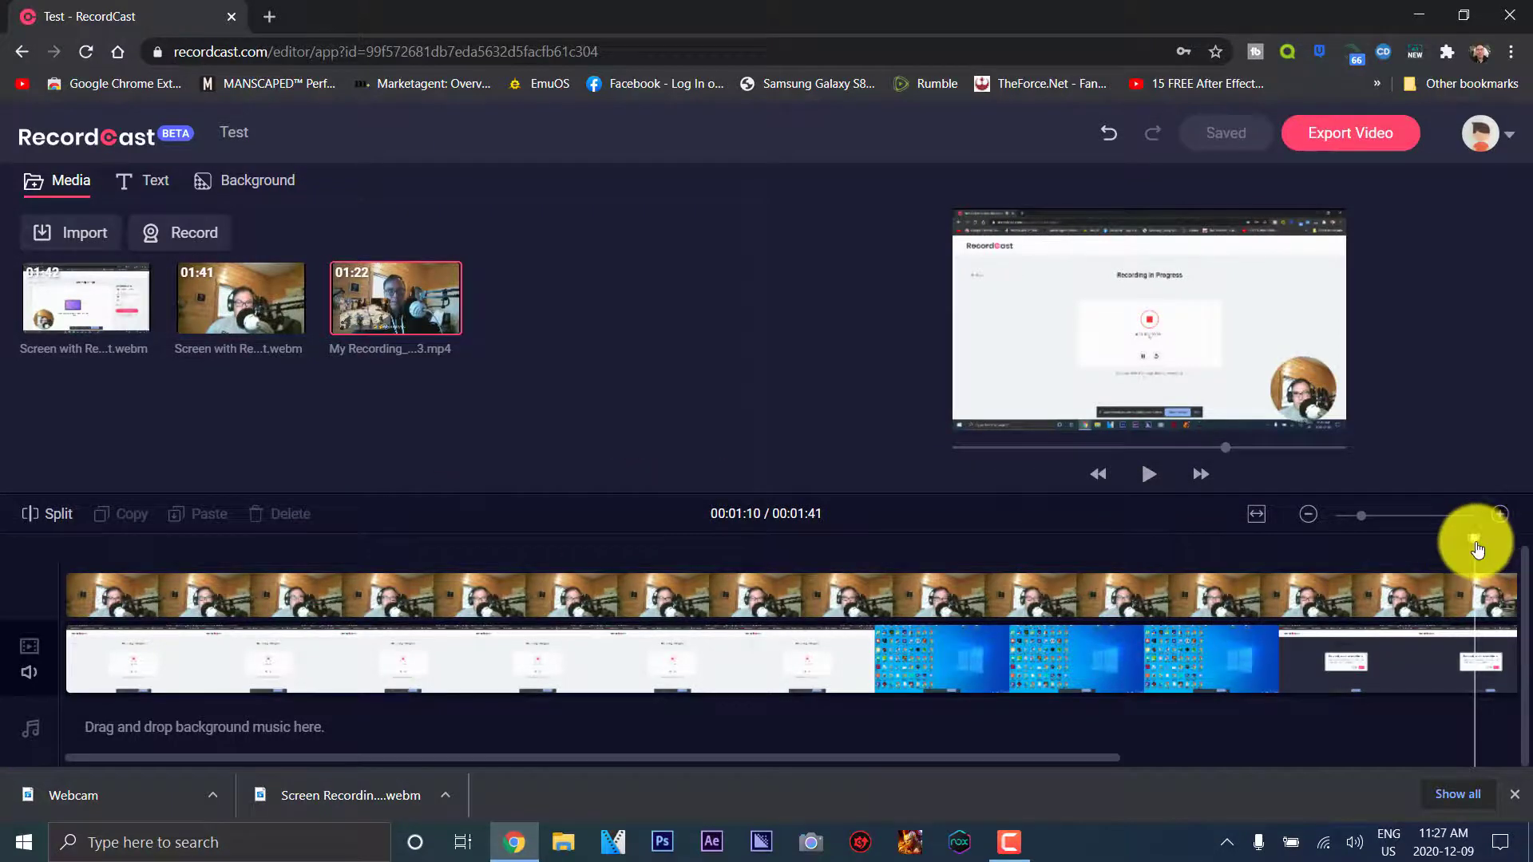
Step: Split both the screen recording and the webcam overlay at 4 seconds
{"action": "left_click_drag", "start_coordinate": [1480, 550], "coordinate": [51, 569]}
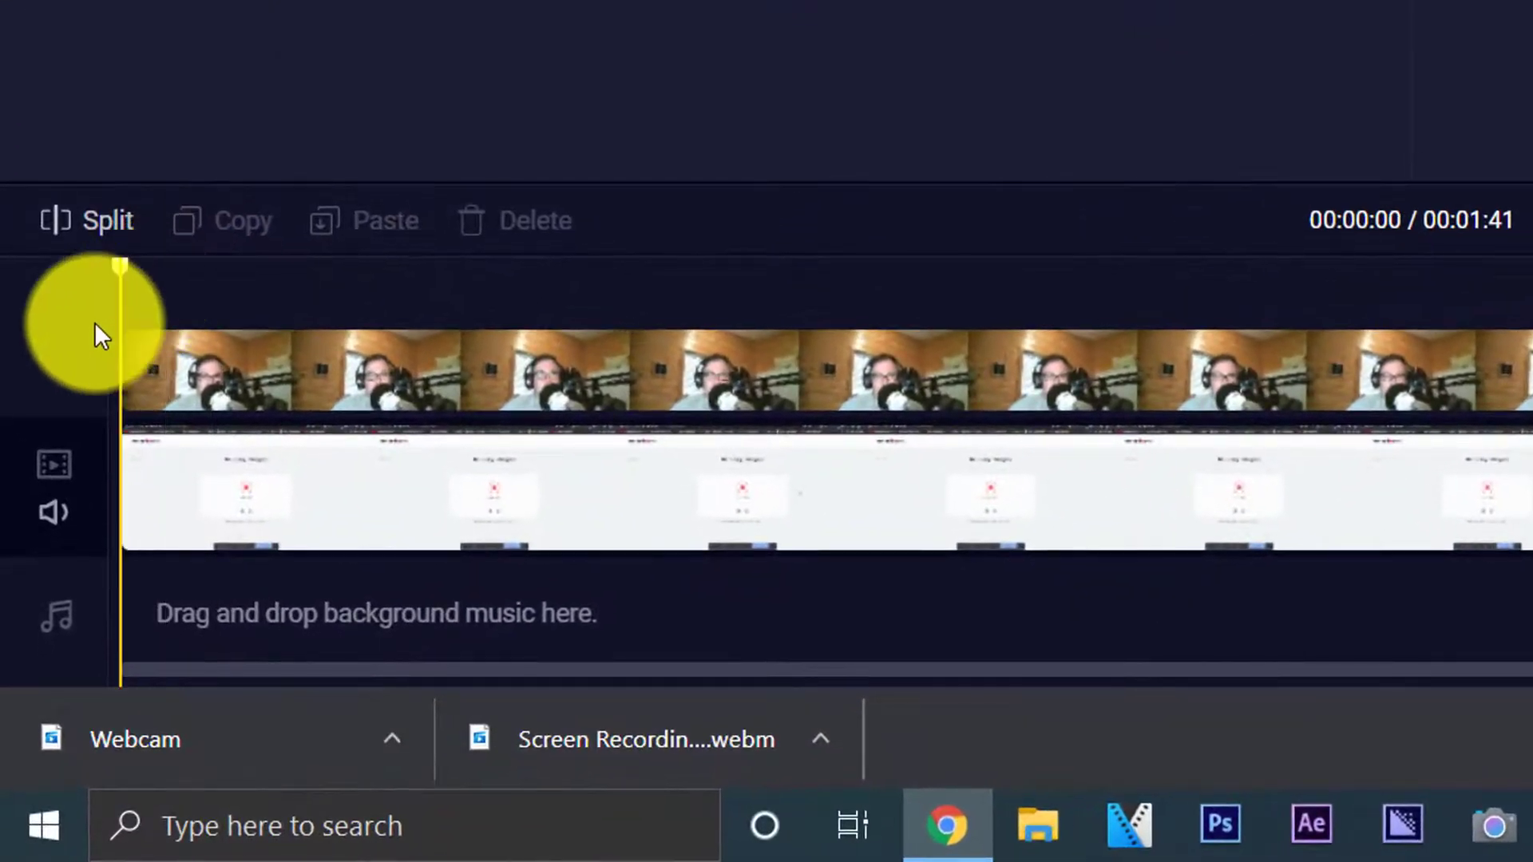
{"action": "left_click", "coordinate": [297, 304]}
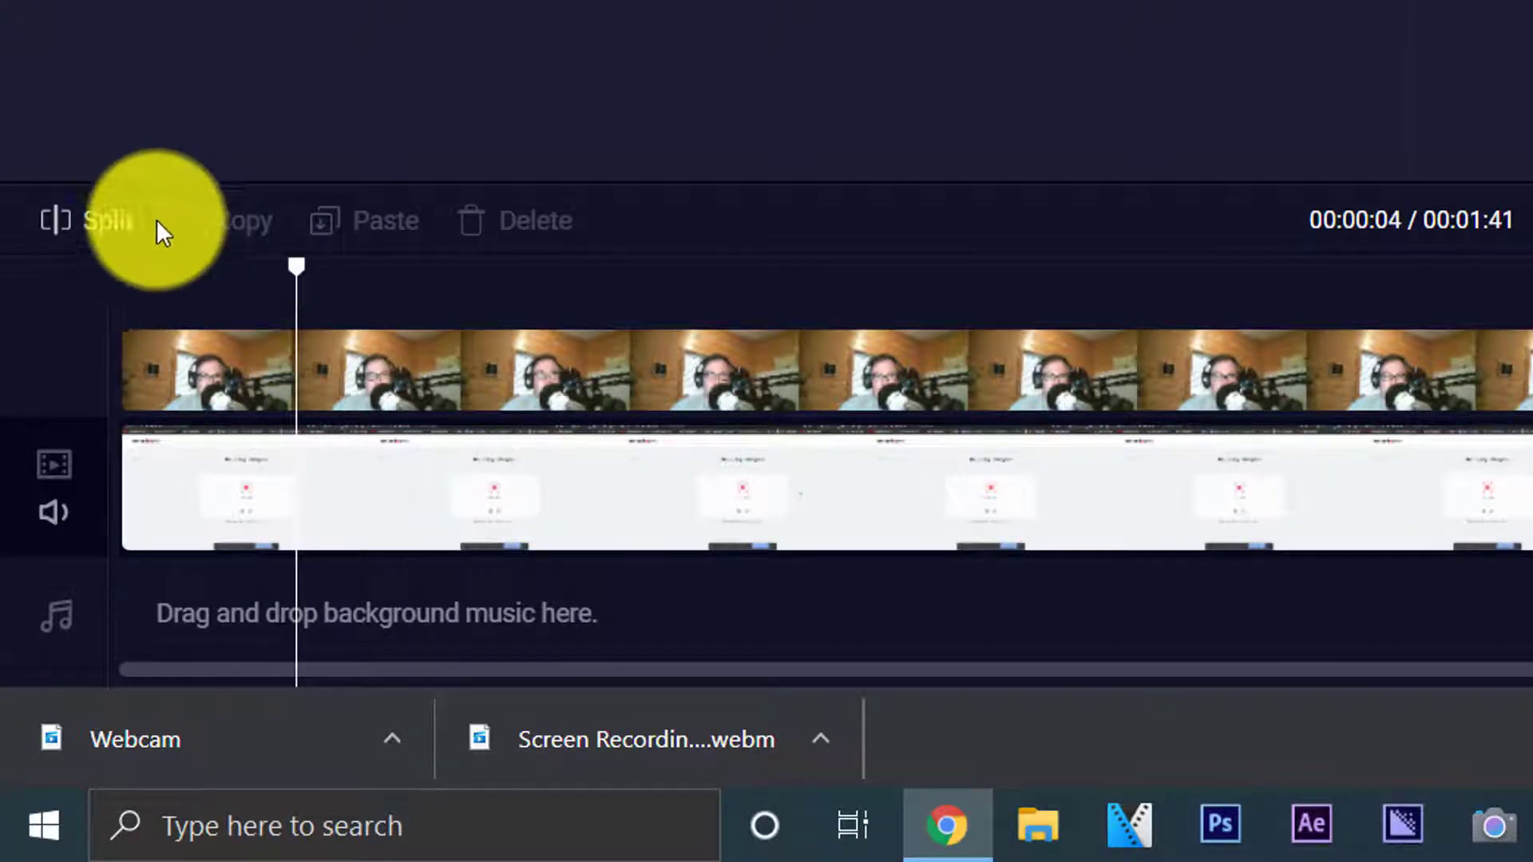
{"action": "left_click", "coordinate": [124, 227]}
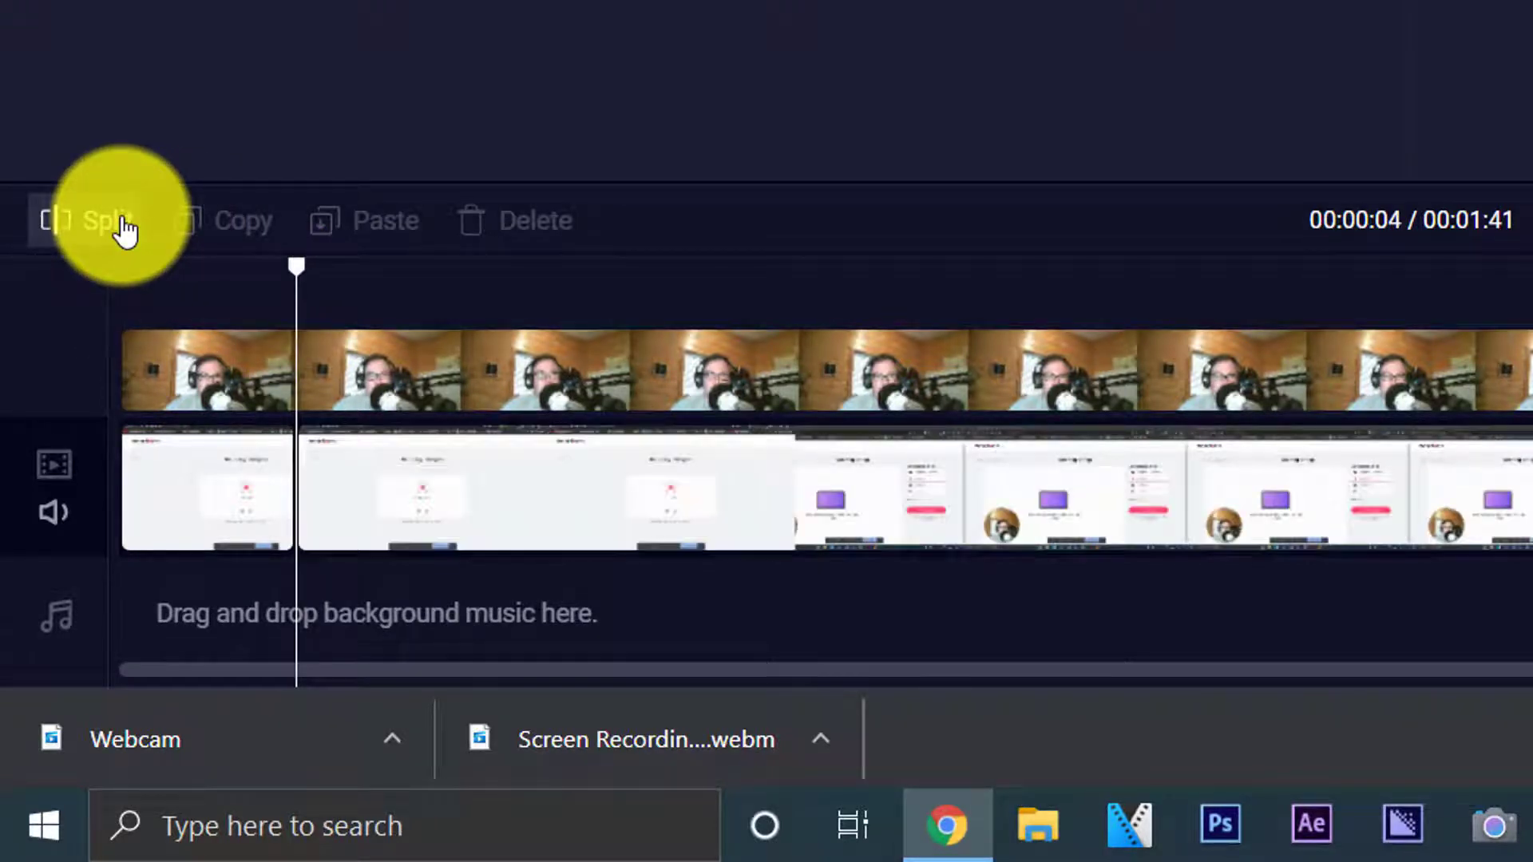
{"action": "left_click_drag", "start_coordinate": [363, 391], "coordinate": [294, 361]}
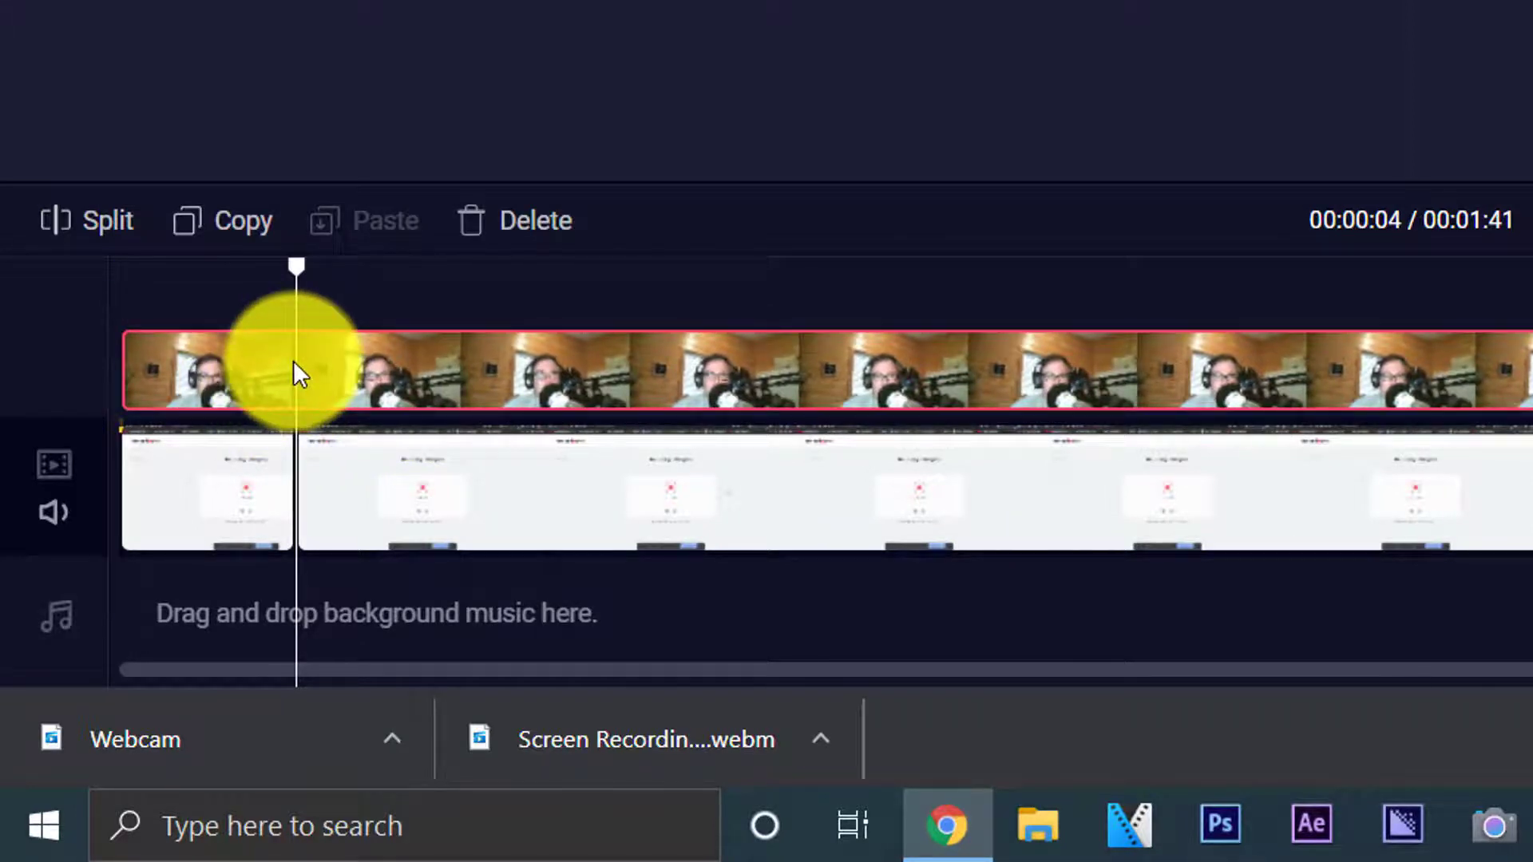
{"action": "left_click", "coordinate": [93, 228]}
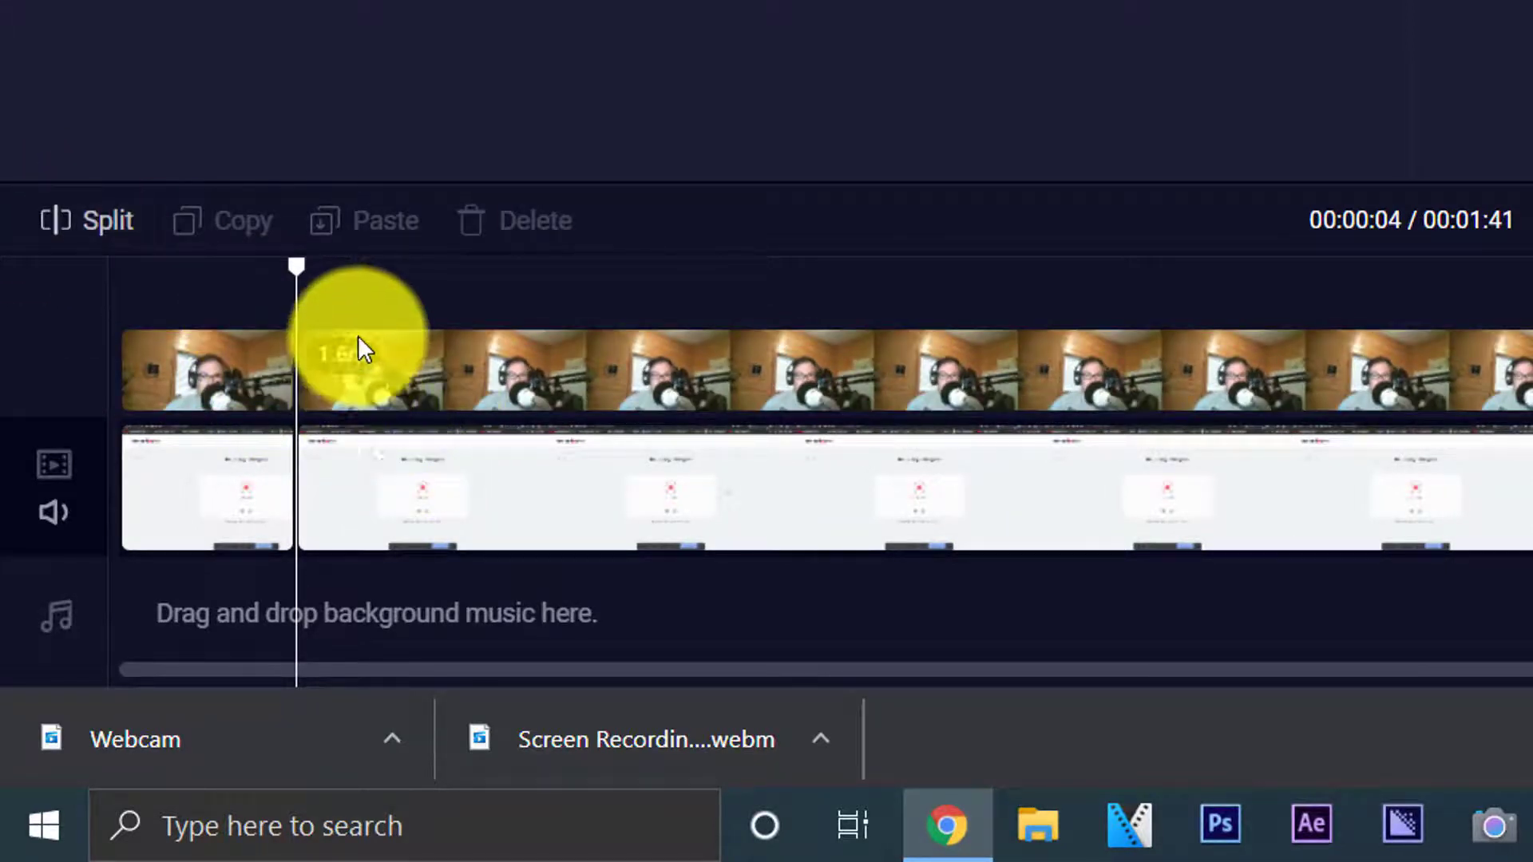
Step: Try shifting the second webcam segment later on its track, and return it to directly after the first segment
{"action": "left_click", "coordinate": [703, 384]}
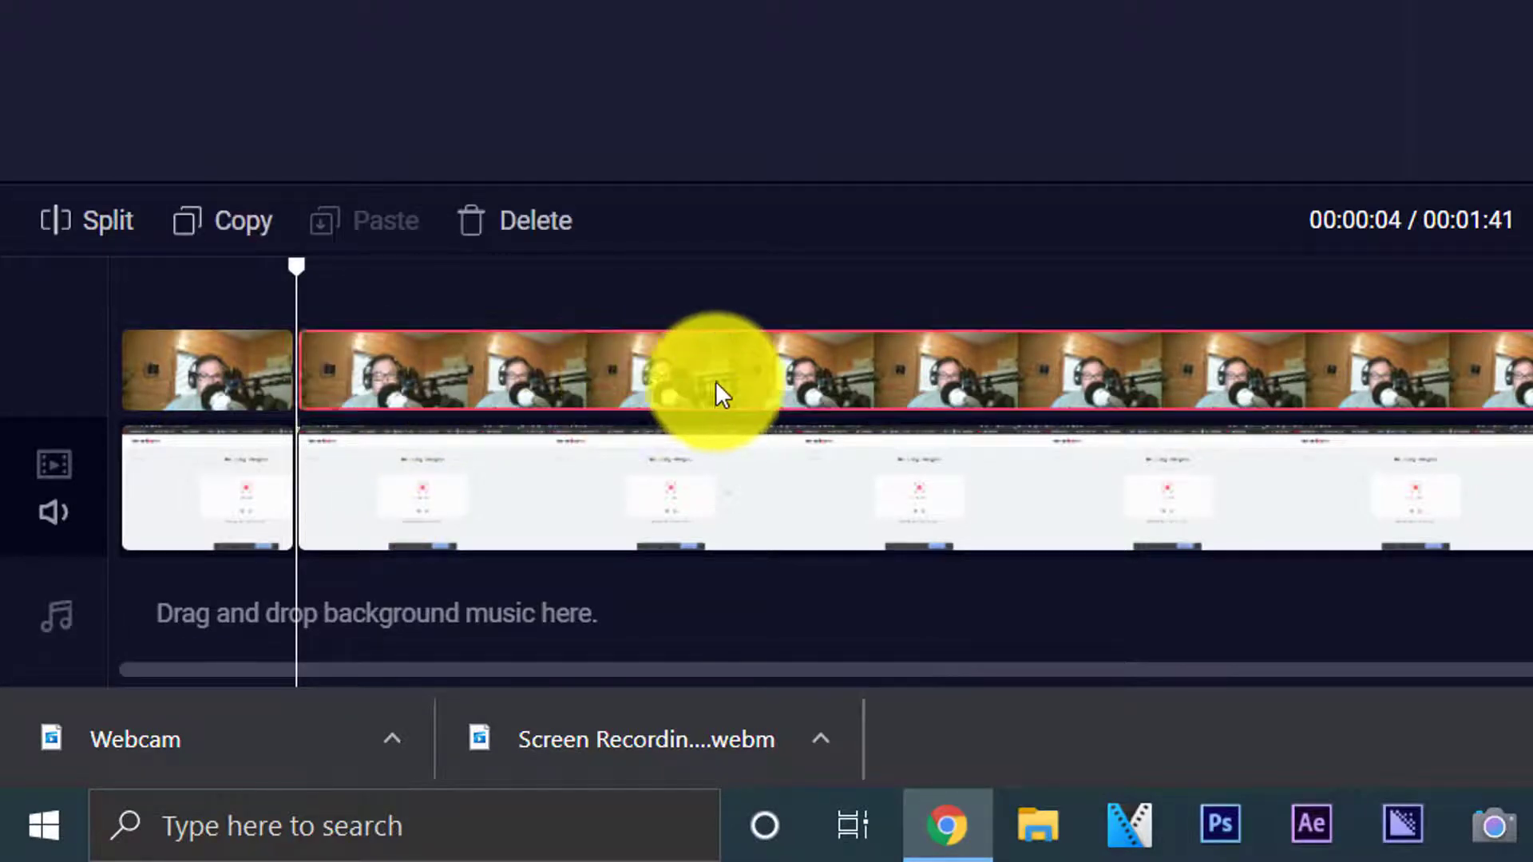
{"action": "left_click_drag", "start_coordinate": [701, 381], "coordinate": [725, 381]}
{"action": "left_click_drag", "start_coordinate": [398, 480], "coordinate": [550, 472]}
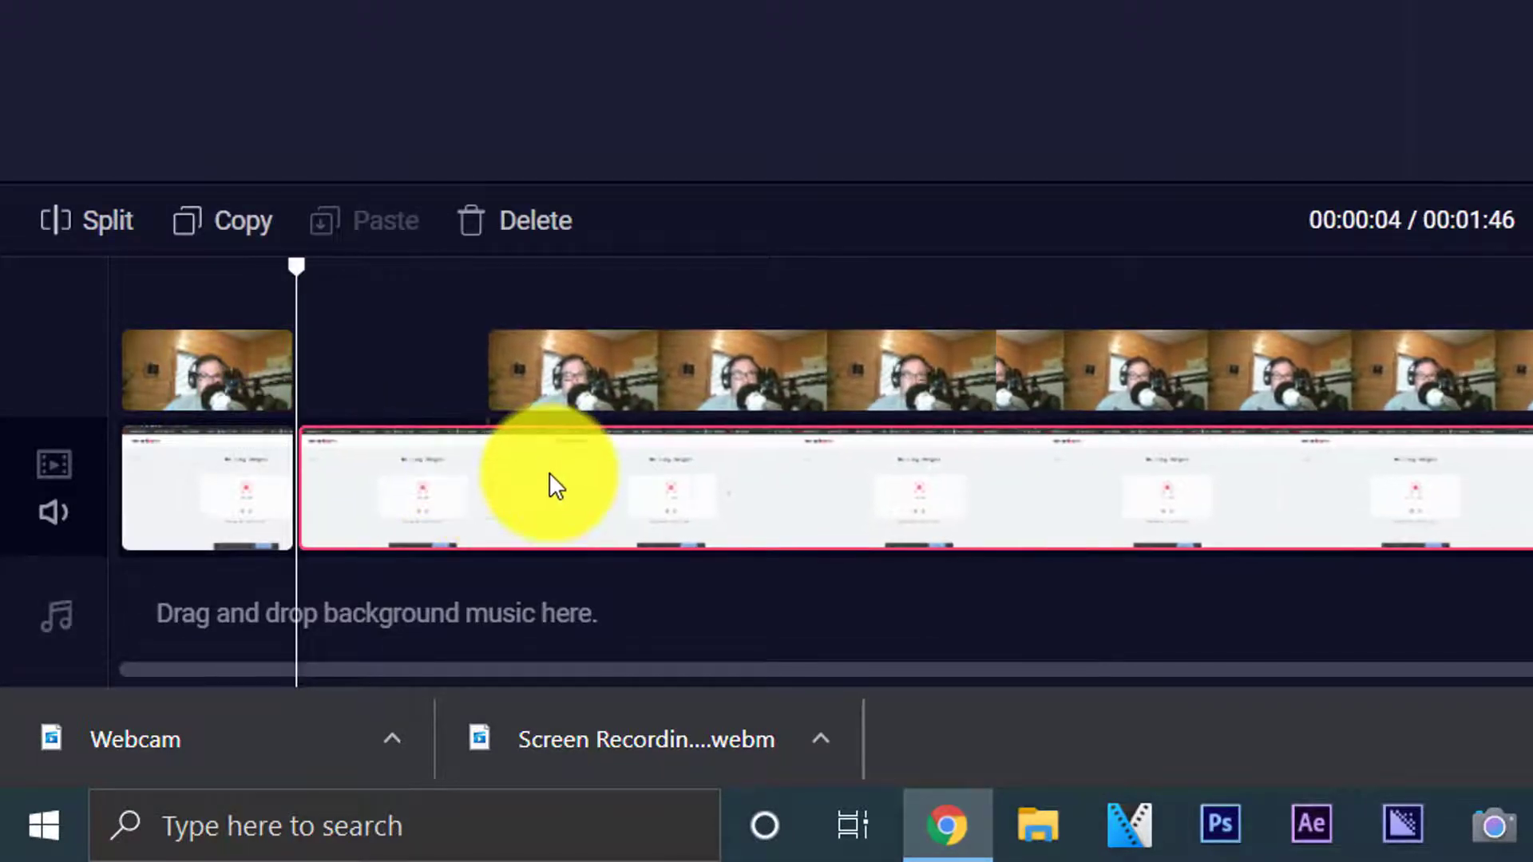
{"action": "left_click", "coordinate": [568, 384]}
{"action": "left_click_drag", "start_coordinate": [616, 383], "coordinate": [375, 374]}
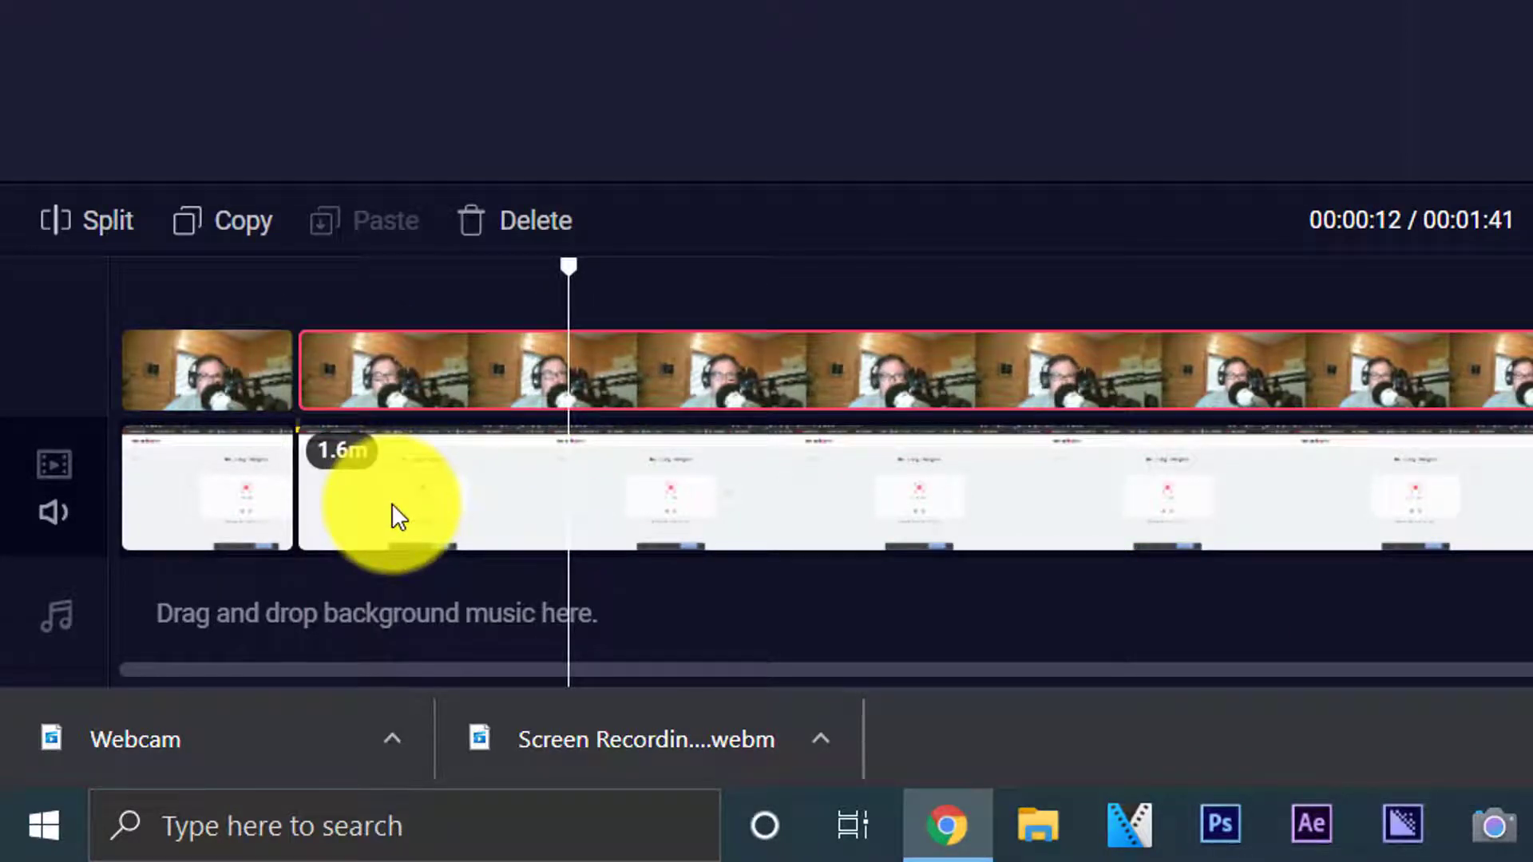
Step: Try to shift the second screen recording segment later on the main track, separately from the webcam segment
{"action": "left_click", "coordinate": [448, 495]}
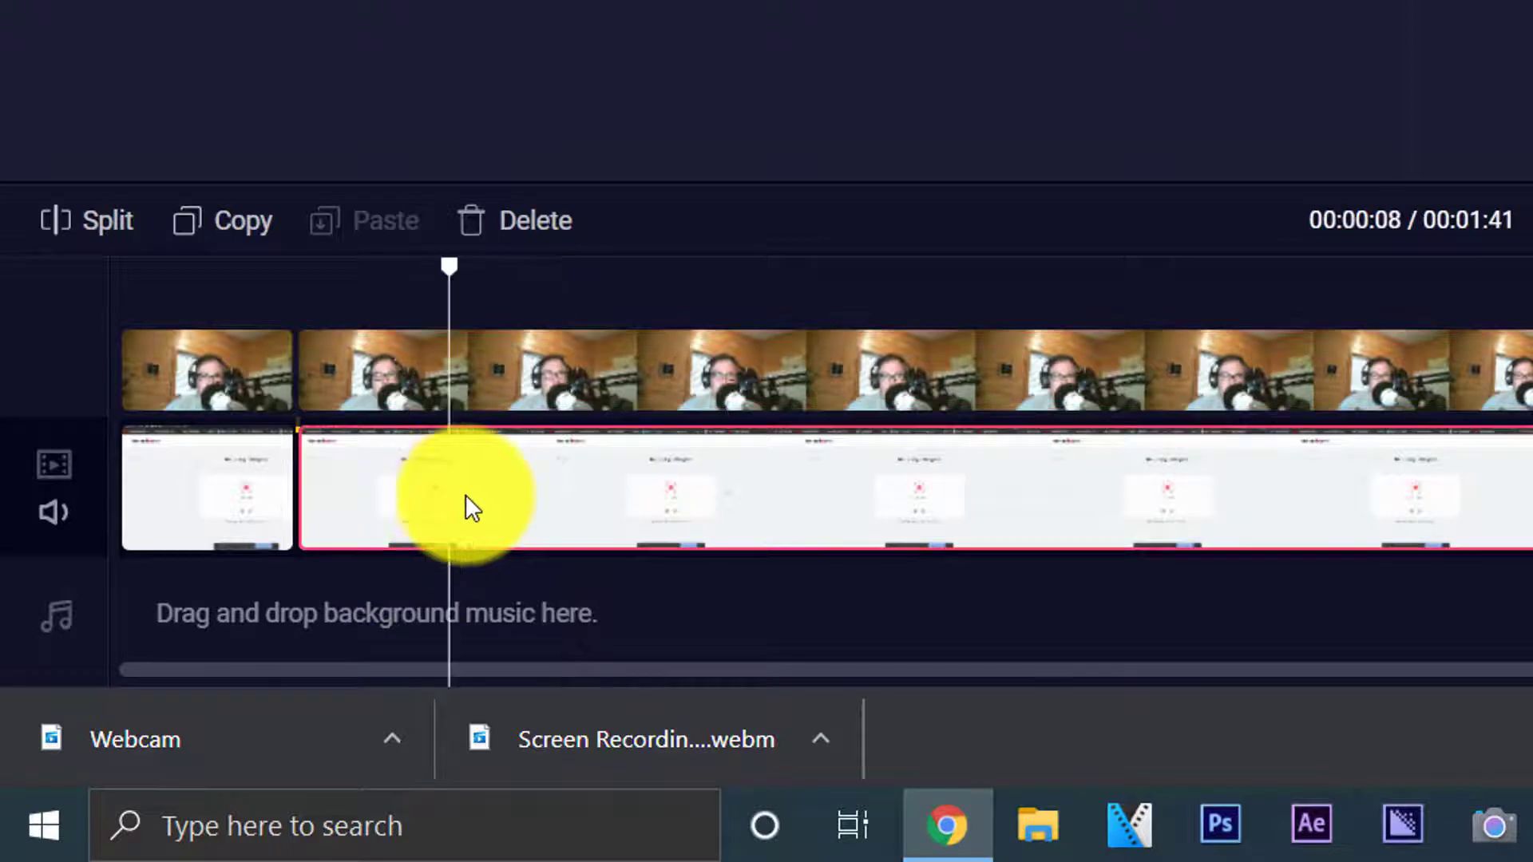
{"action": "left_click", "coordinate": [547, 380]}
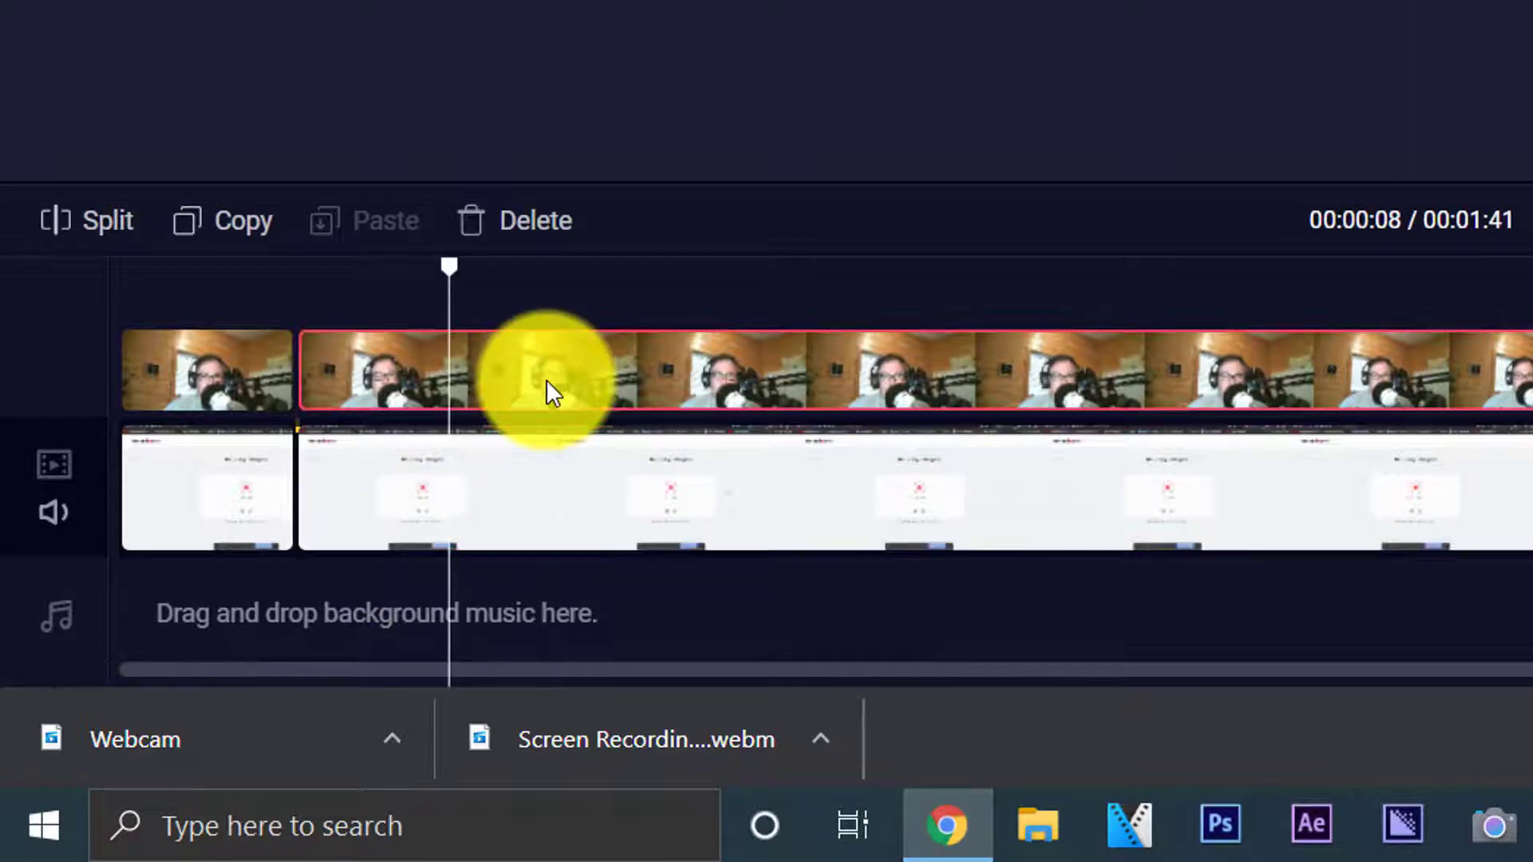
{"action": "left_click", "coordinate": [539, 500]}
{"action": "left_click_drag", "start_coordinate": [436, 506], "coordinate": [592, 506]}
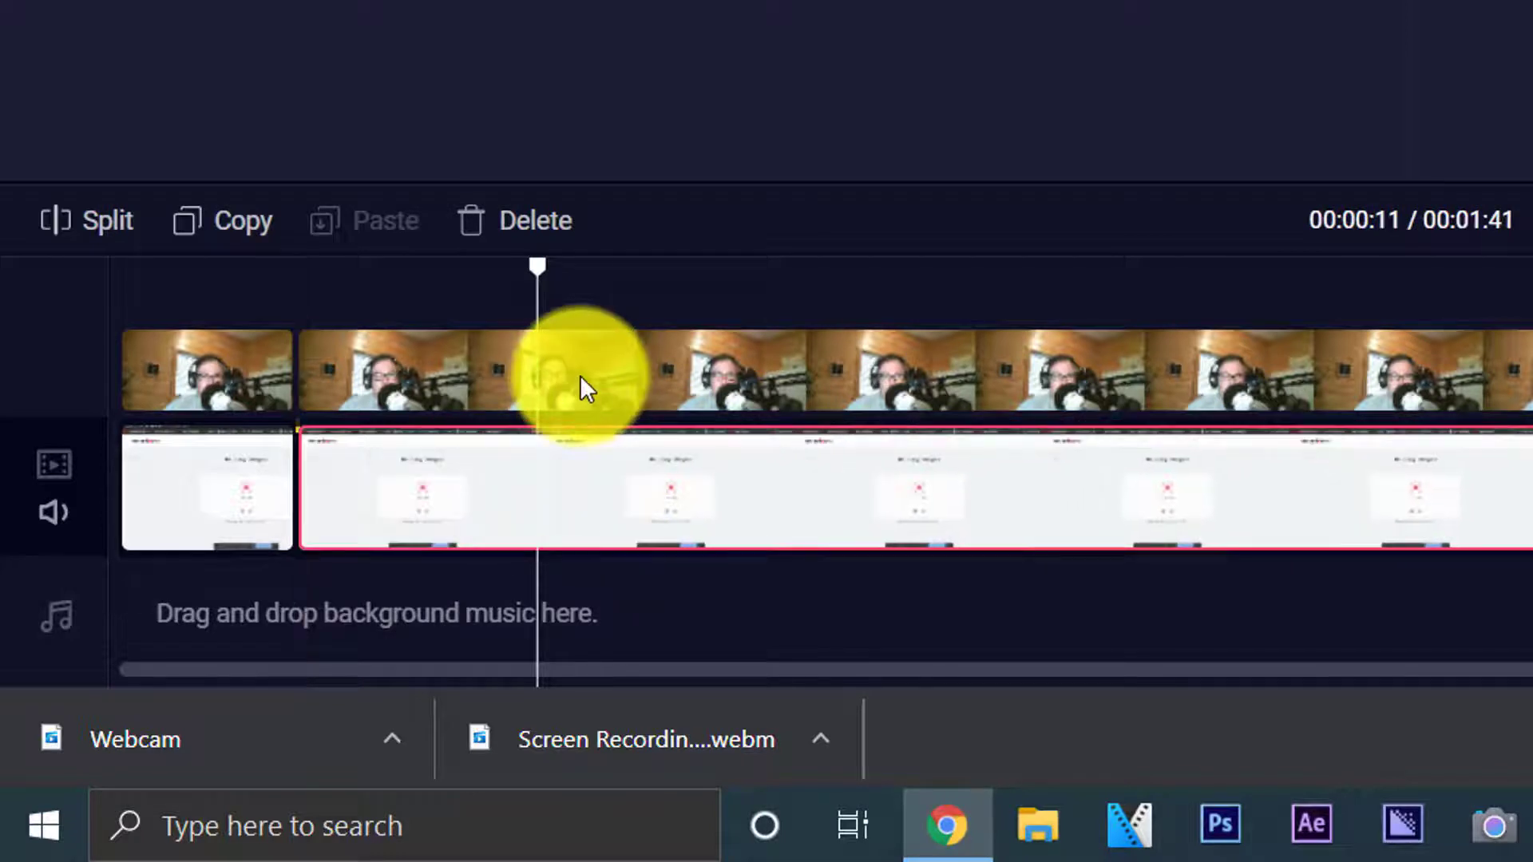
Step: Move the second webcam segment about 5 seconds later, and bring it back close to the first segment
{"action": "left_click_drag", "start_coordinate": [698, 375], "coordinate": [861, 478]}
{"action": "left_click", "coordinate": [754, 486]}
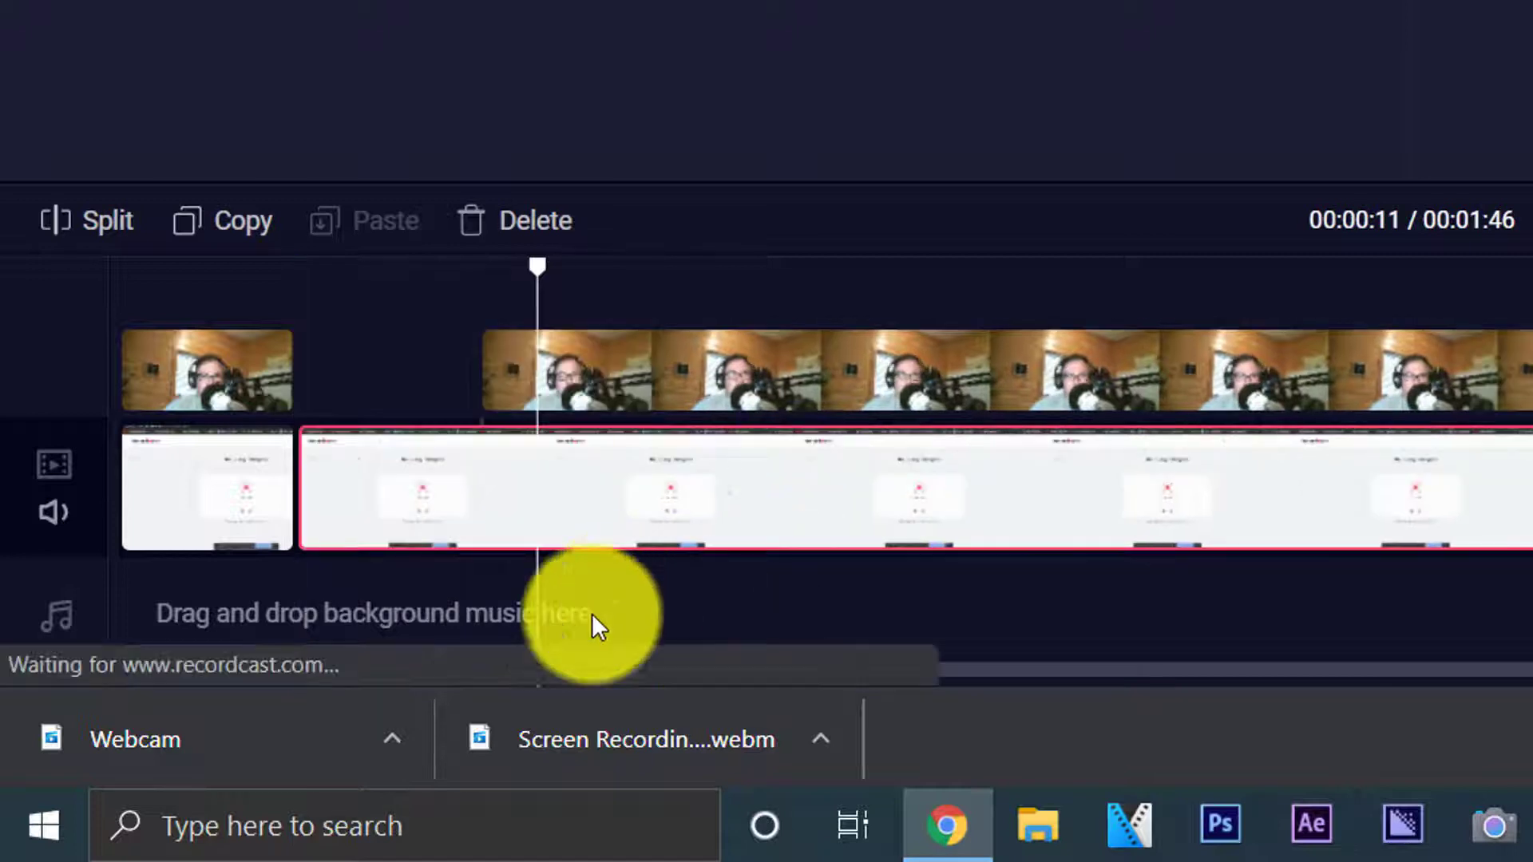
{"action": "left_click", "coordinate": [655, 627]}
{"action": "left_click_drag", "start_coordinate": [554, 383], "coordinate": [198, 395]}
Step: Try again to move the second screen recording segment to a later position on the main track
{"action": "left_click_drag", "start_coordinate": [431, 455], "coordinate": [559, 494]}
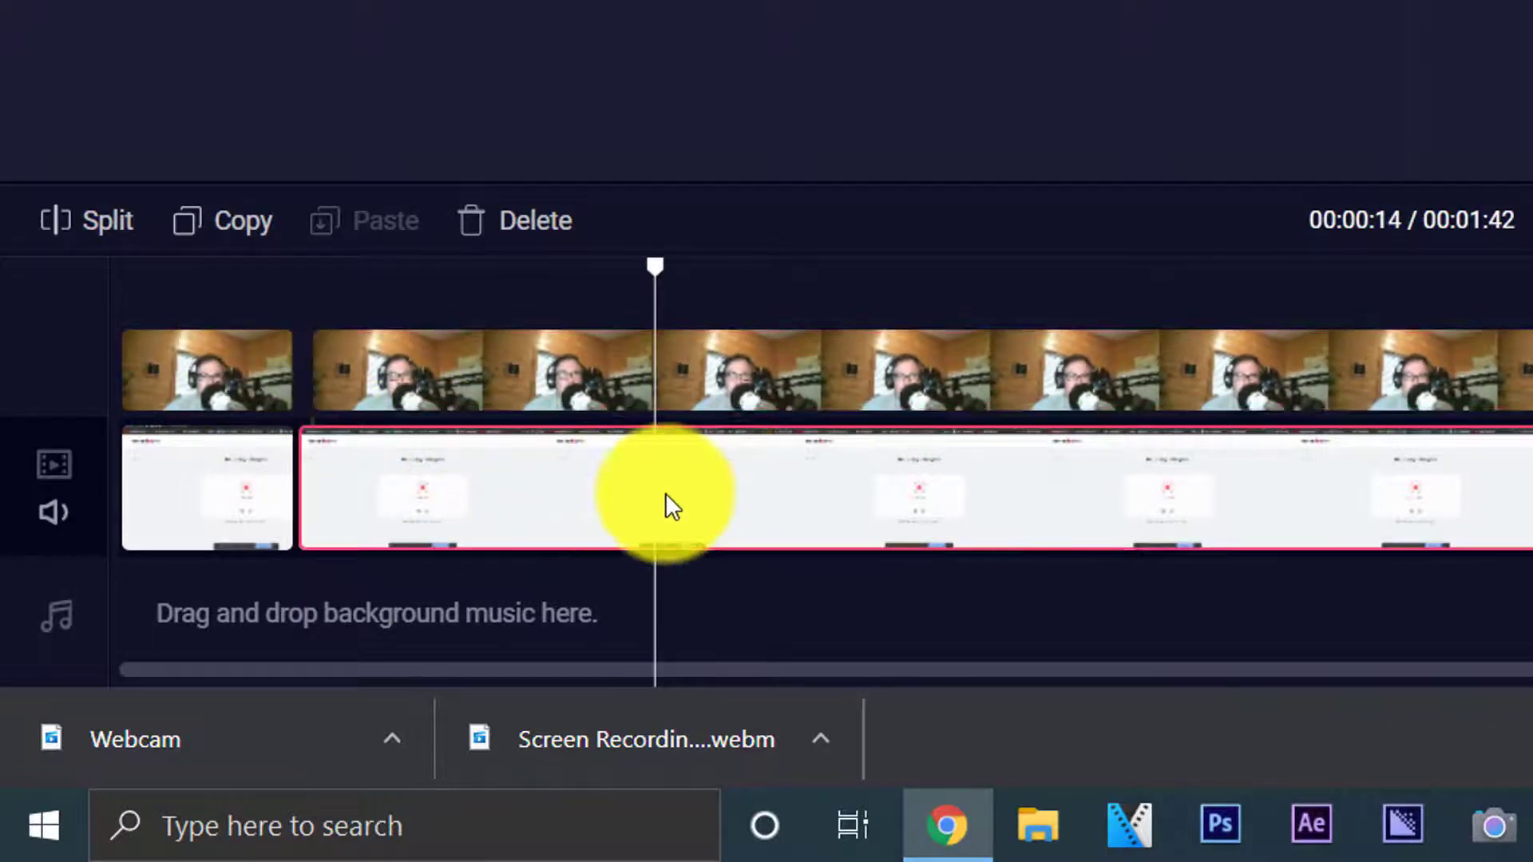
{"action": "left_click_drag", "start_coordinate": [903, 477], "coordinate": [1282, 449]}
{"action": "left_click_drag", "start_coordinate": [1036, 523], "coordinate": [1239, 519]}
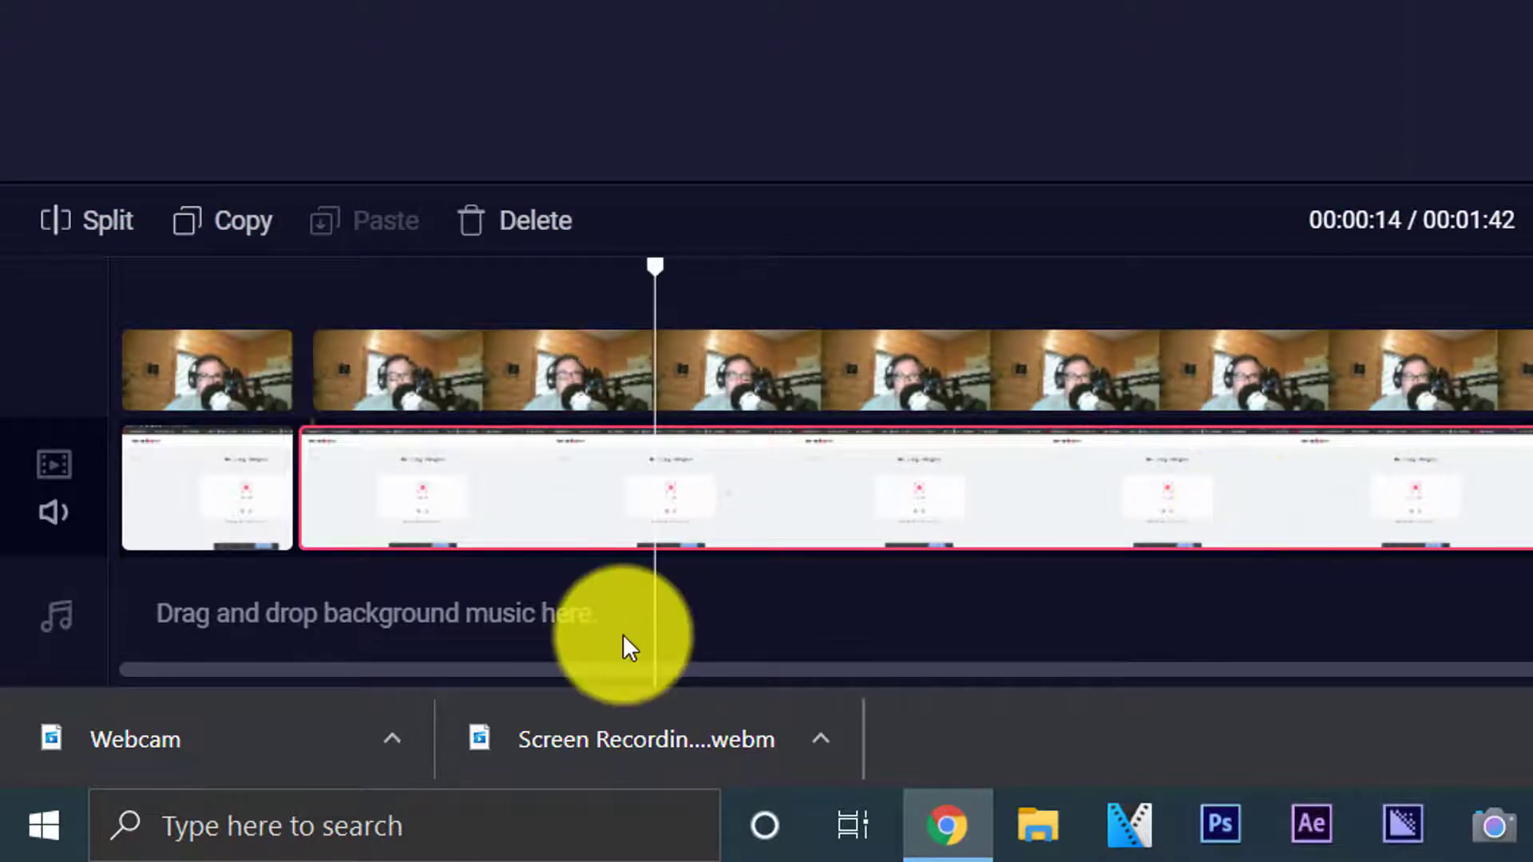
Step: Duplicate the second screen recording segment by copying and pasting it, and undo the paste and the earlier webcam segment moves
{"action": "left_click", "coordinate": [240, 249]}
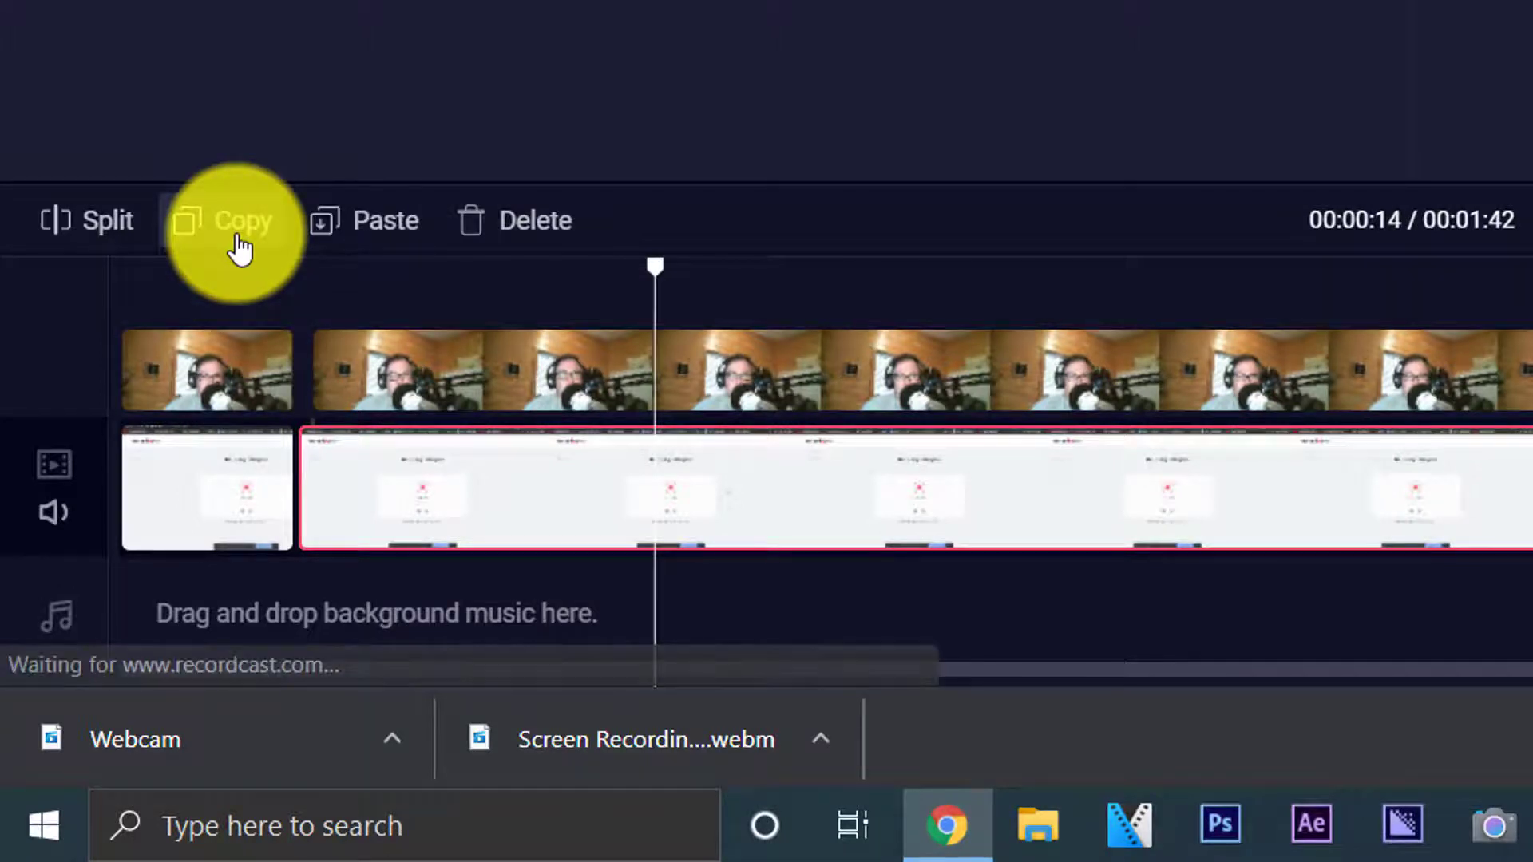
{"action": "left_click", "coordinate": [356, 240]}
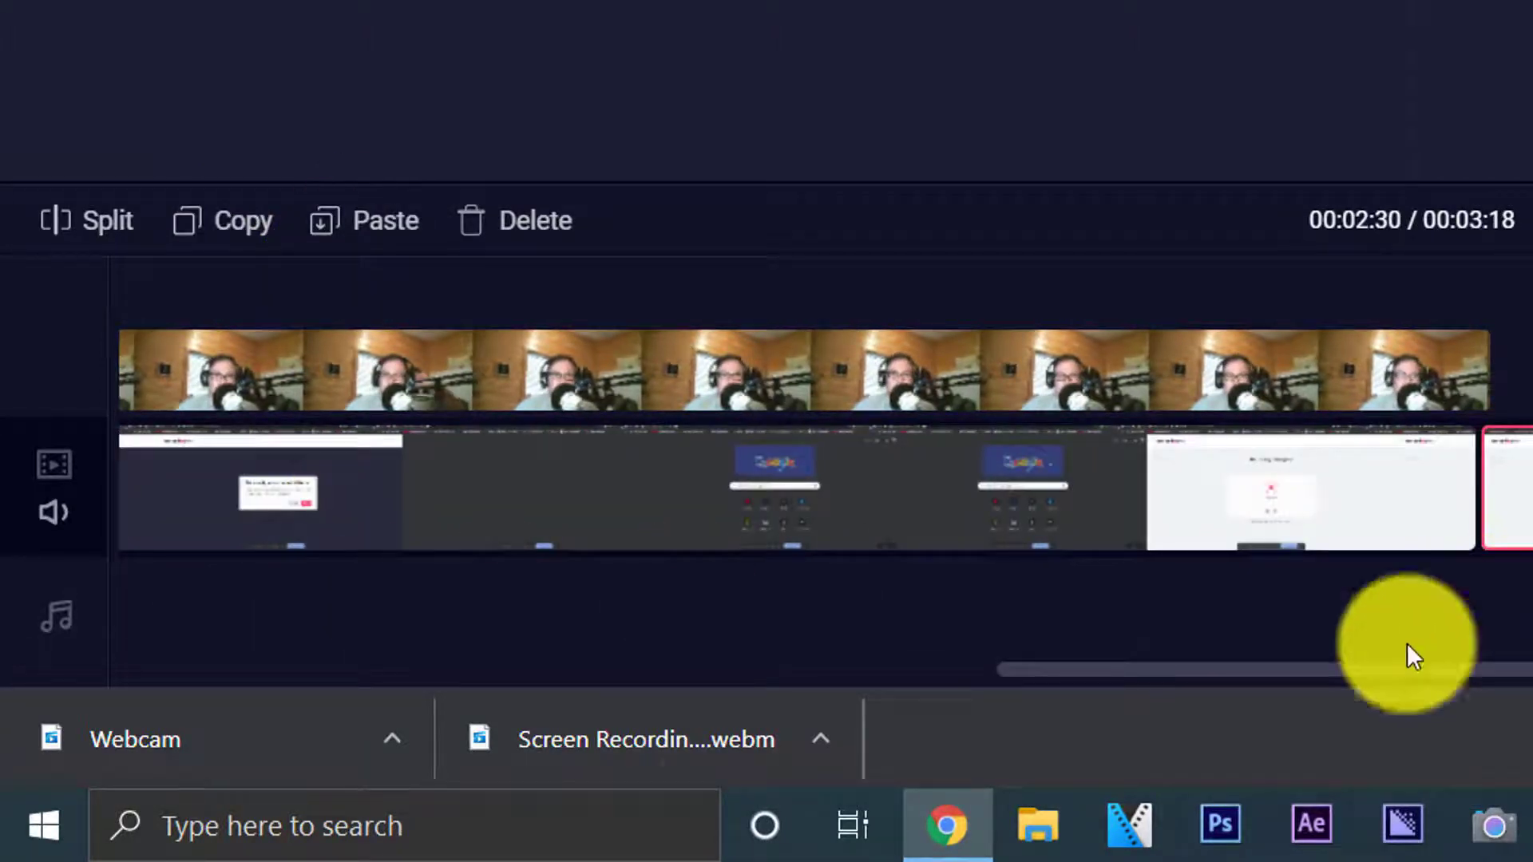
{"action": "key", "text": "ctrl+z"}
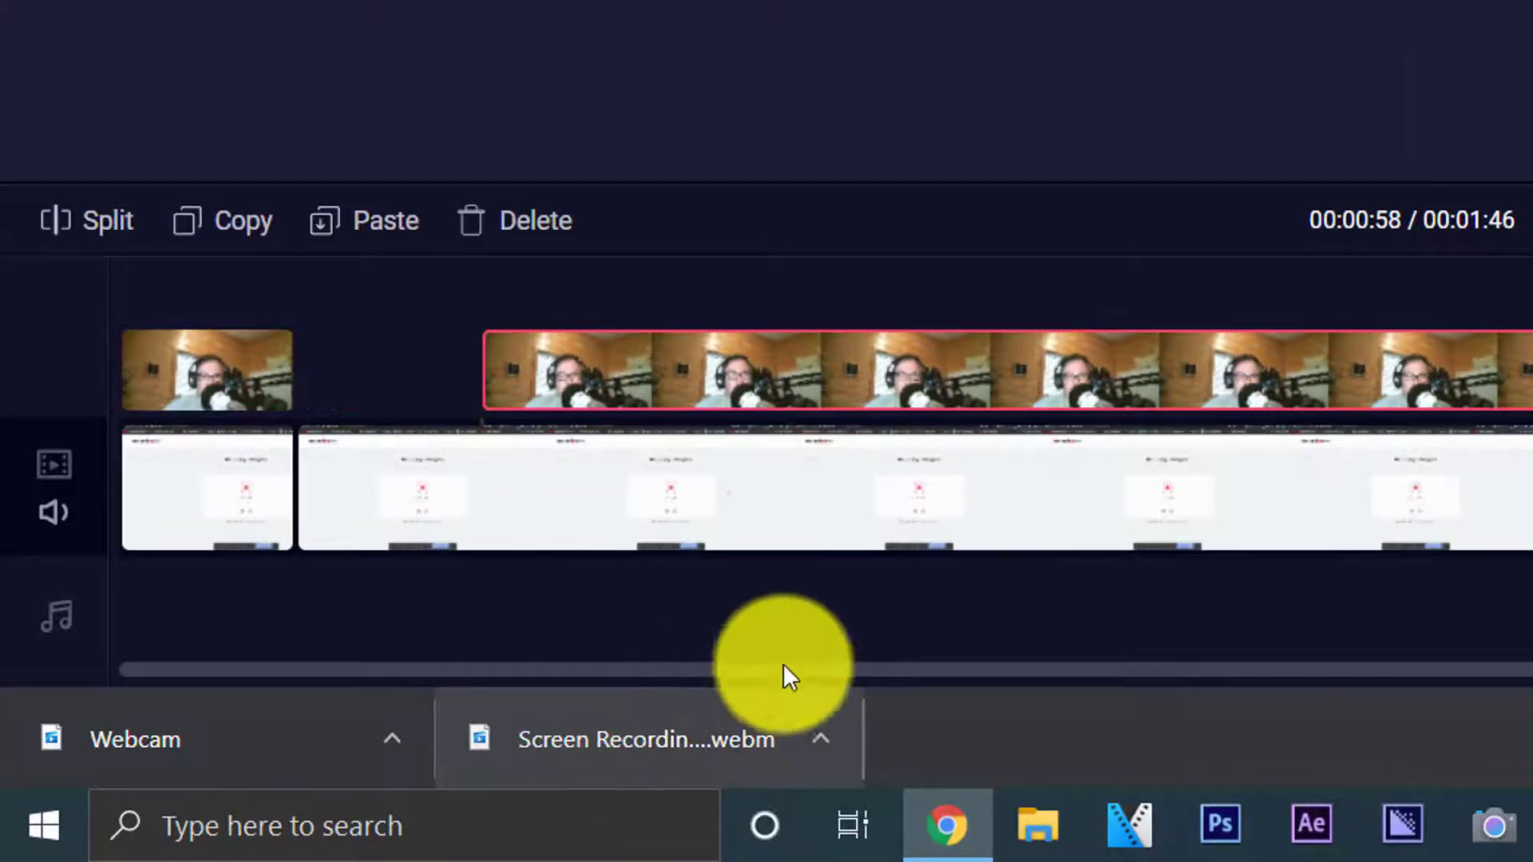
{"action": "key", "text": "ctrl+z"}
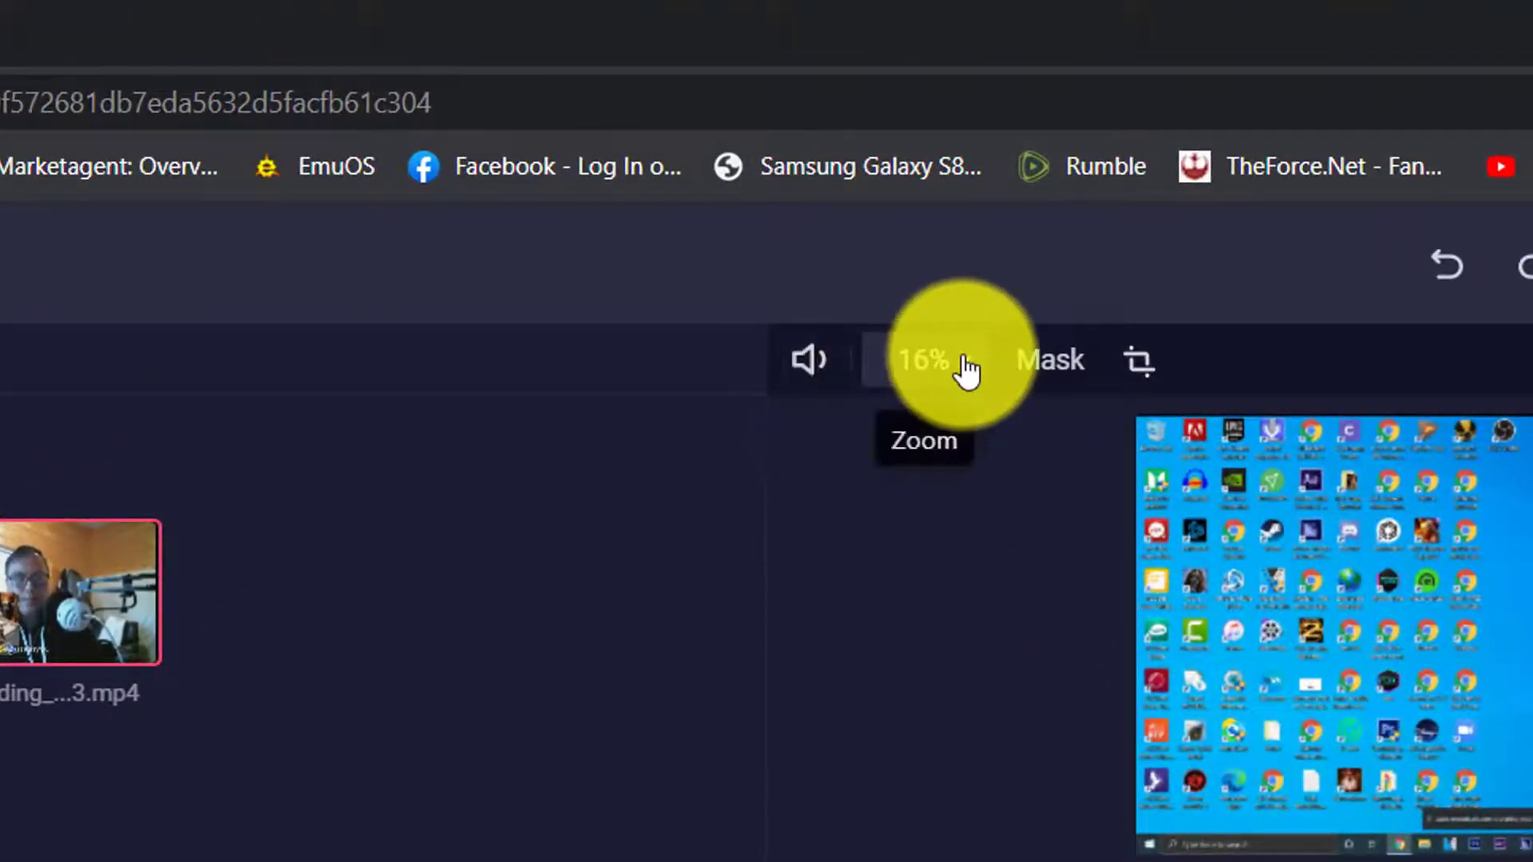
Step: Enlarge the circular webcam overlay, trying 78% zoom and settling on 33%
{"action": "left_click", "coordinate": [964, 363]}
{"action": "left_click_drag", "start_coordinate": [835, 452], "coordinate": [905, 472]}
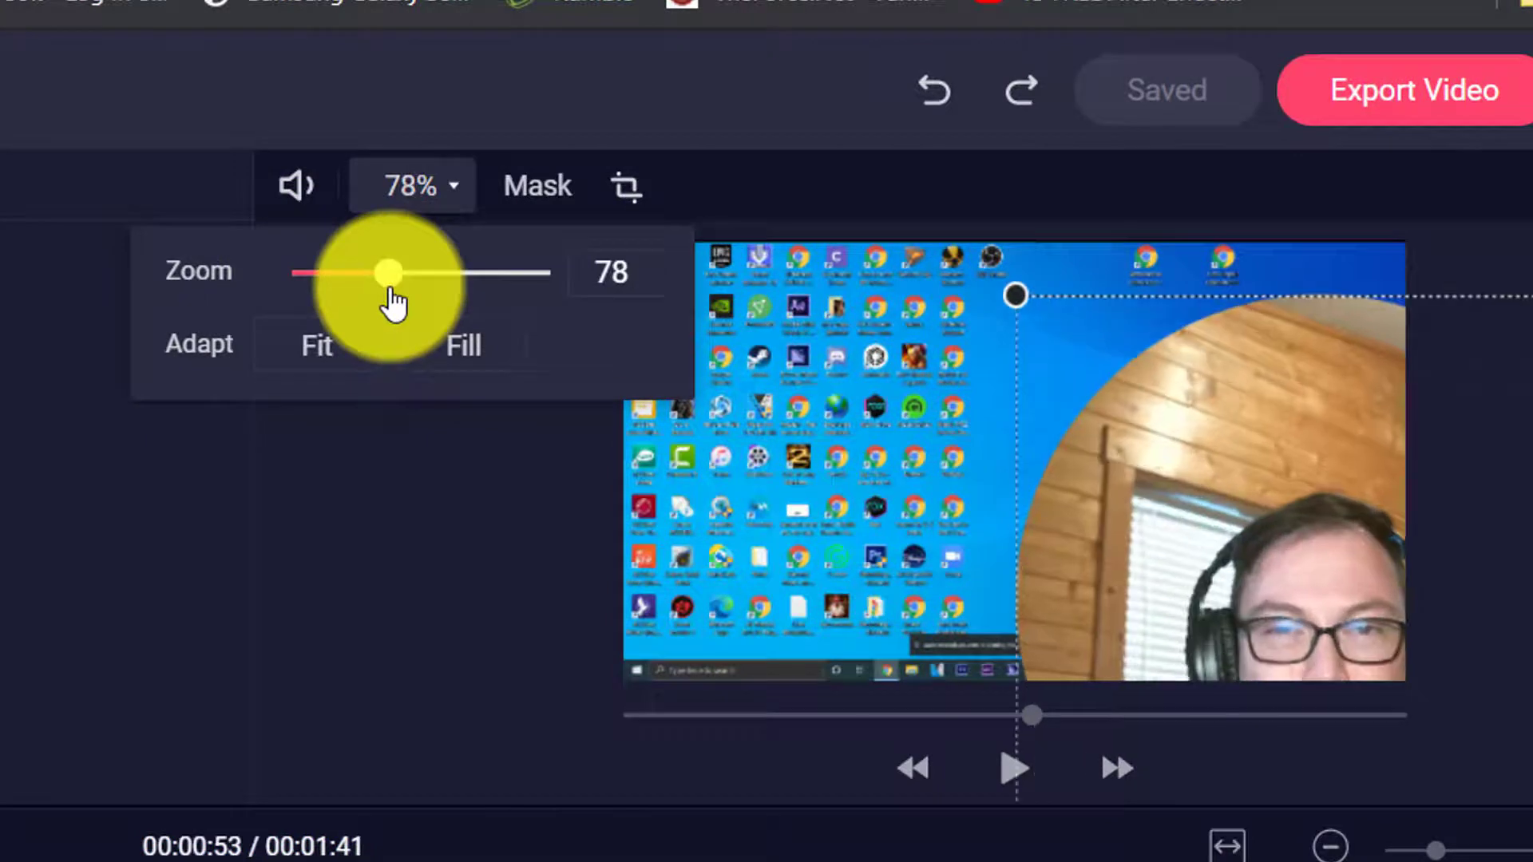
{"action": "left_click_drag", "start_coordinate": [393, 302], "coordinate": [331, 302]}
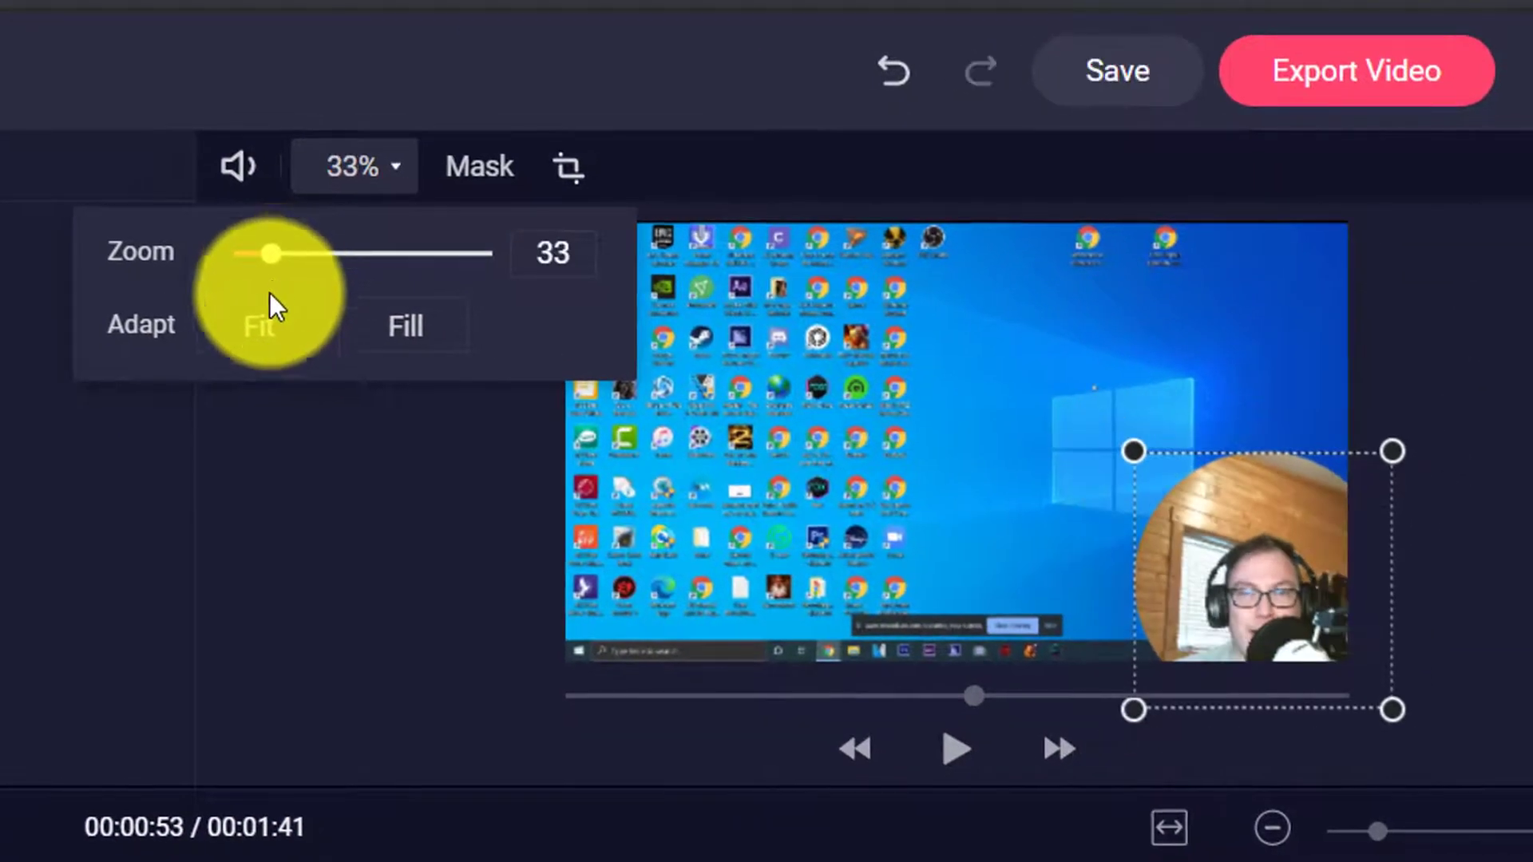
Step: Try zooming the second screen recording segment to 138%, and bring it back to 103%
{"action": "left_click", "coordinate": [376, 496]}
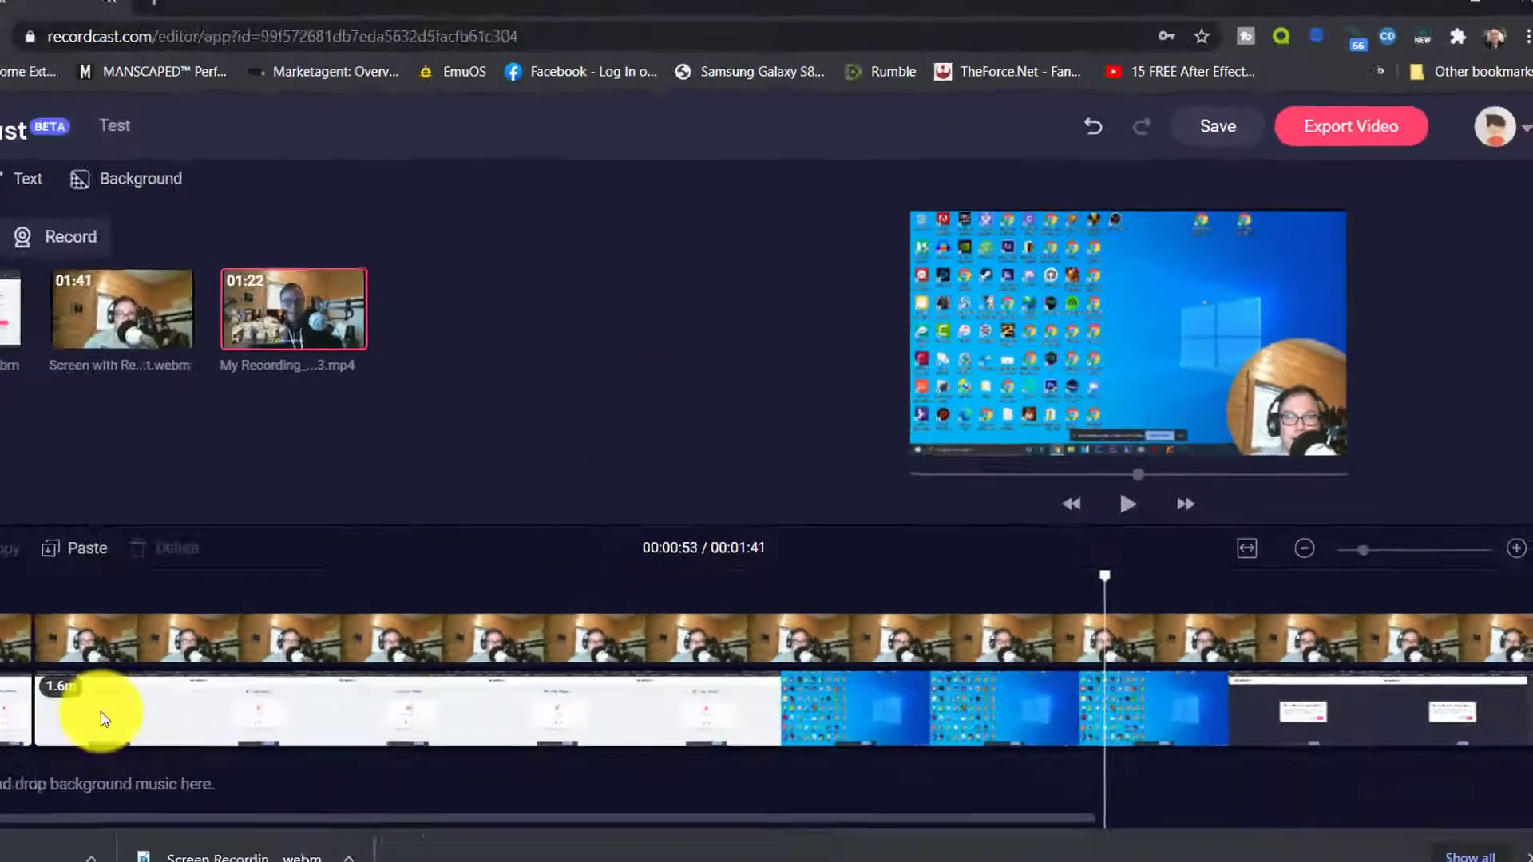
{"action": "left_click", "coordinate": [224, 667]}
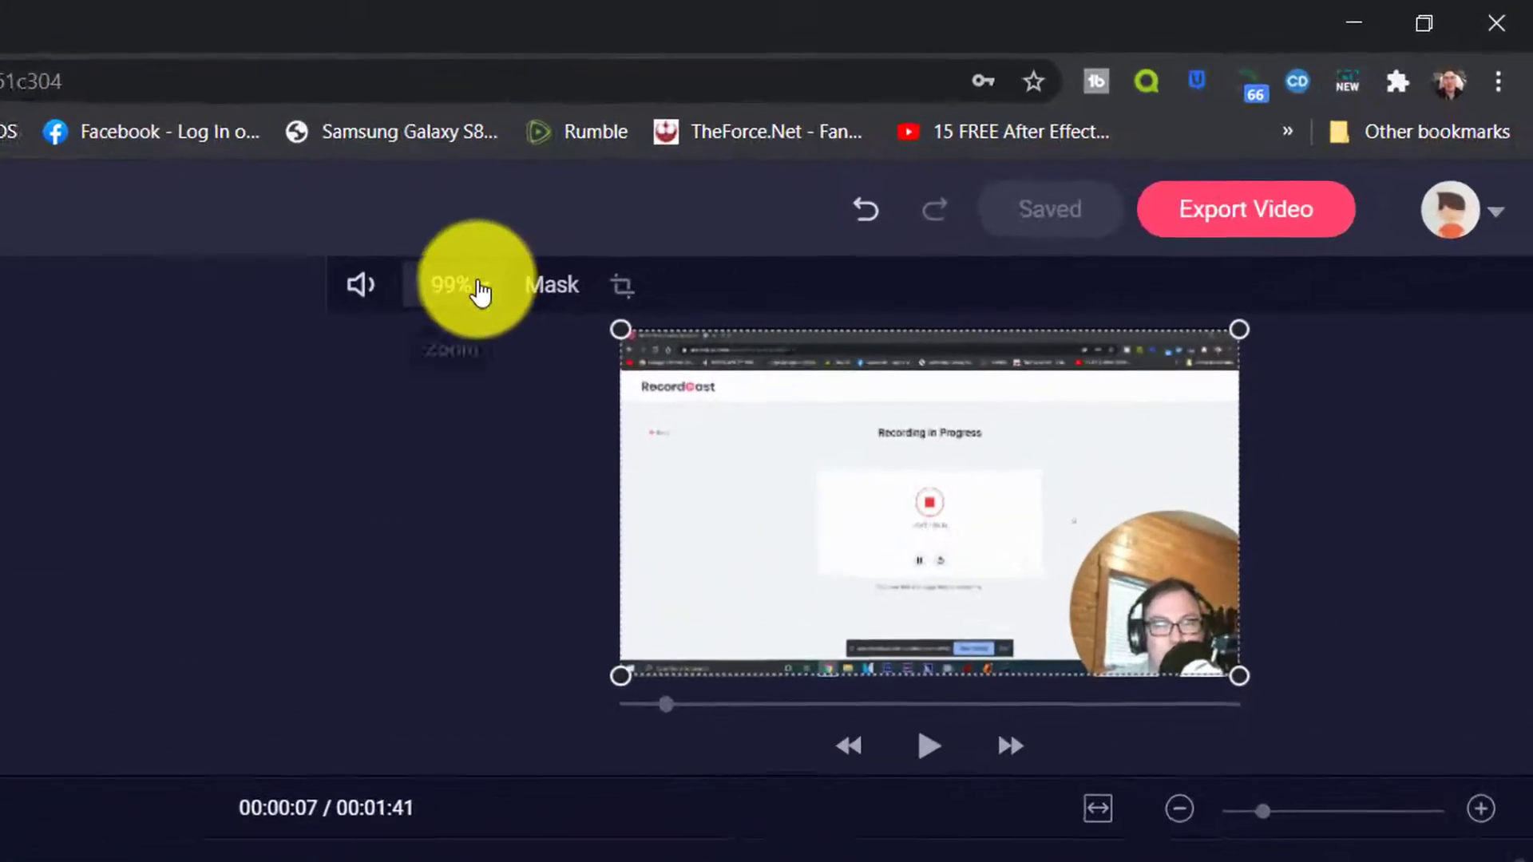
{"action": "left_click", "coordinate": [479, 291]}
{"action": "mouse_move", "coordinate": [461, 365]}
{"action": "left_mouse_down"}
{"action": "mouse_move", "coordinate": [533, 364]}
{"action": "mouse_move", "coordinate": [405, 370]}
{"action": "mouse_move", "coordinate": [462, 366]}
{"action": "left_mouse_up"}
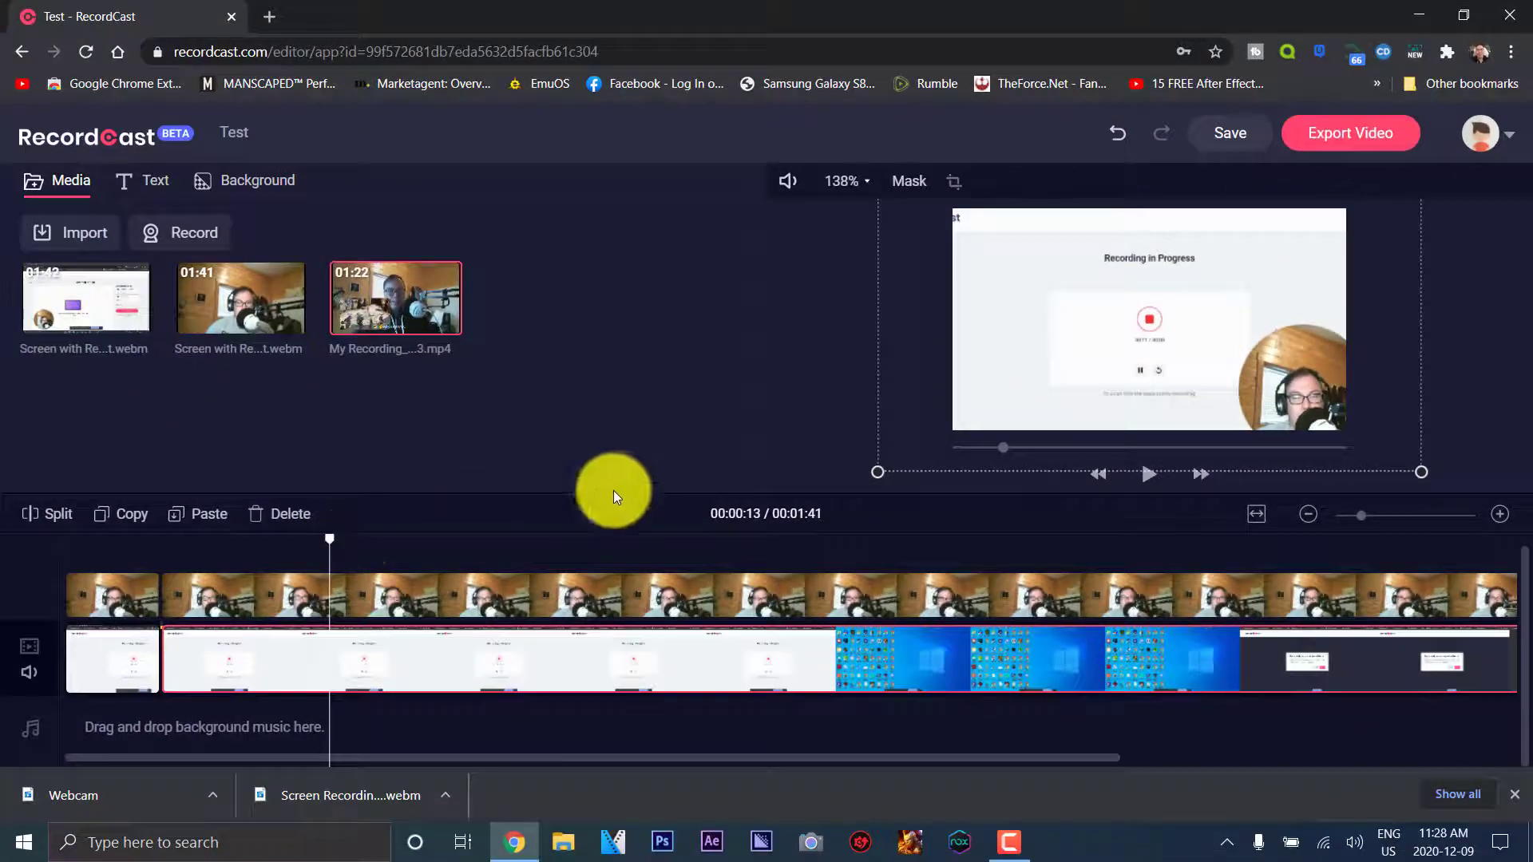
{"action": "left_click", "coordinate": [846, 181]}
{"action": "left_click_drag", "start_coordinate": [865, 236], "coordinate": [849, 232]}
{"action": "mouse_move", "coordinate": [332, 543]}
{"action": "left_mouse_down"}
{"action": "mouse_move", "coordinate": [176, 559]}
{"action": "mouse_move", "coordinate": [348, 567]}
{"action": "left_mouse_up"}
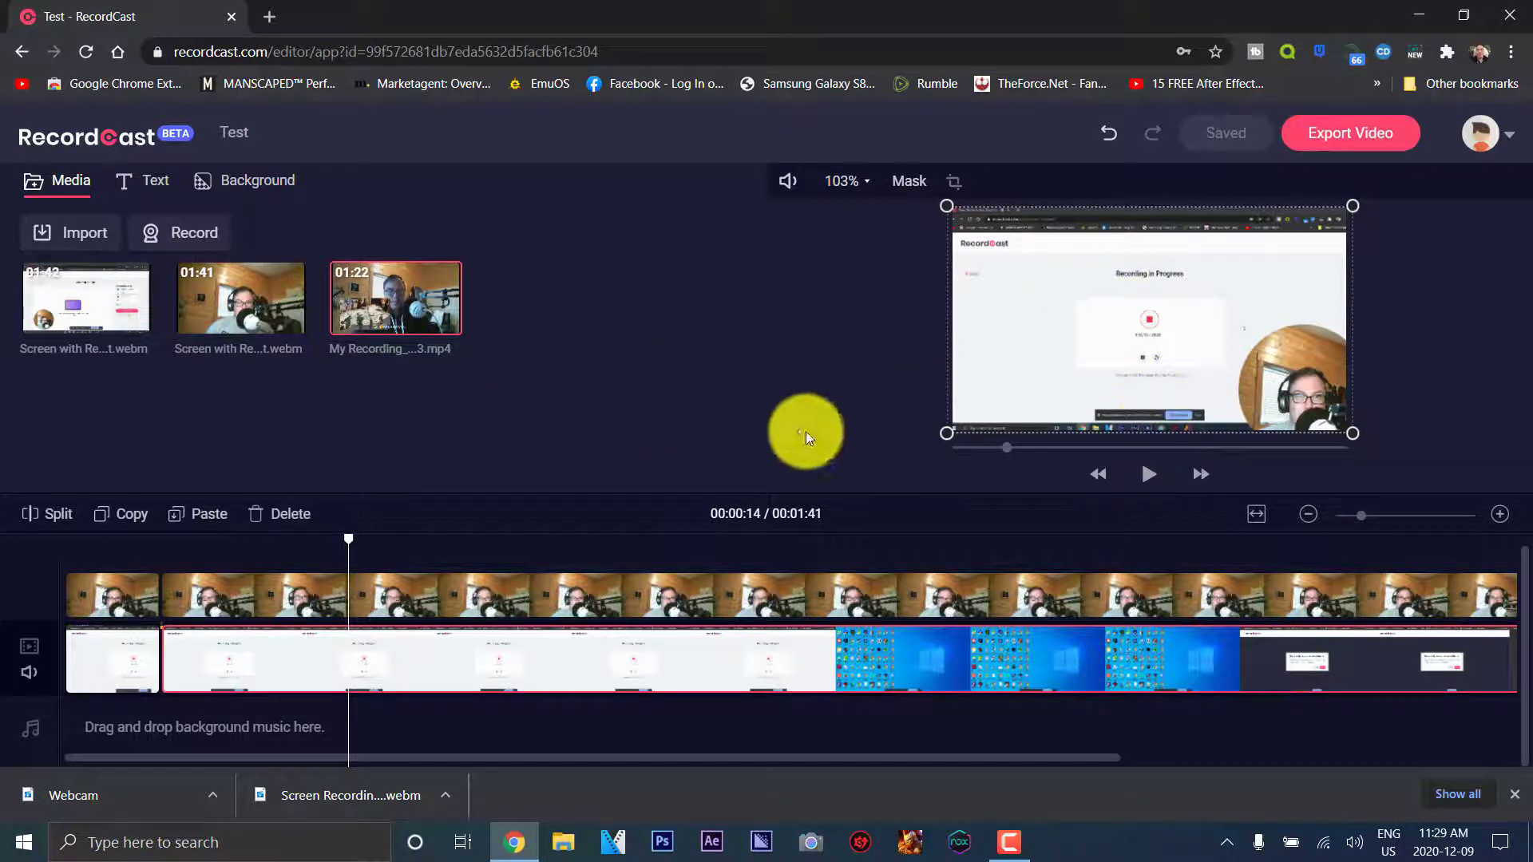
Step: Shrink the circular webcam overlay to 25% and adapt the screen recording segment to the frame at 100% zoom
{"action": "left_click", "coordinate": [1272, 366]}
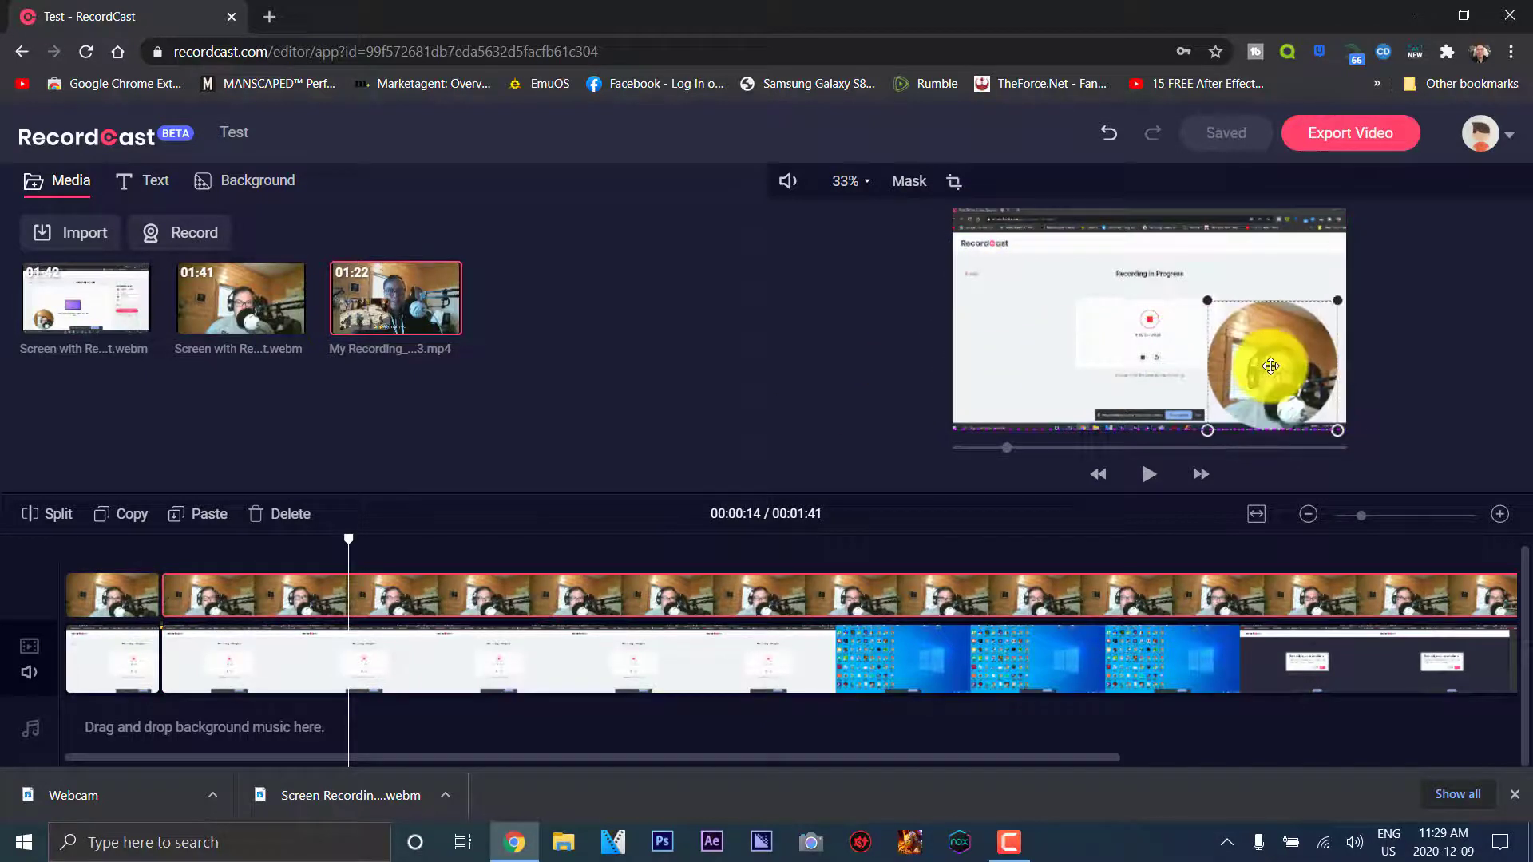
{"action": "left_click_drag", "start_coordinate": [1222, 308], "coordinate": [1249, 325]}
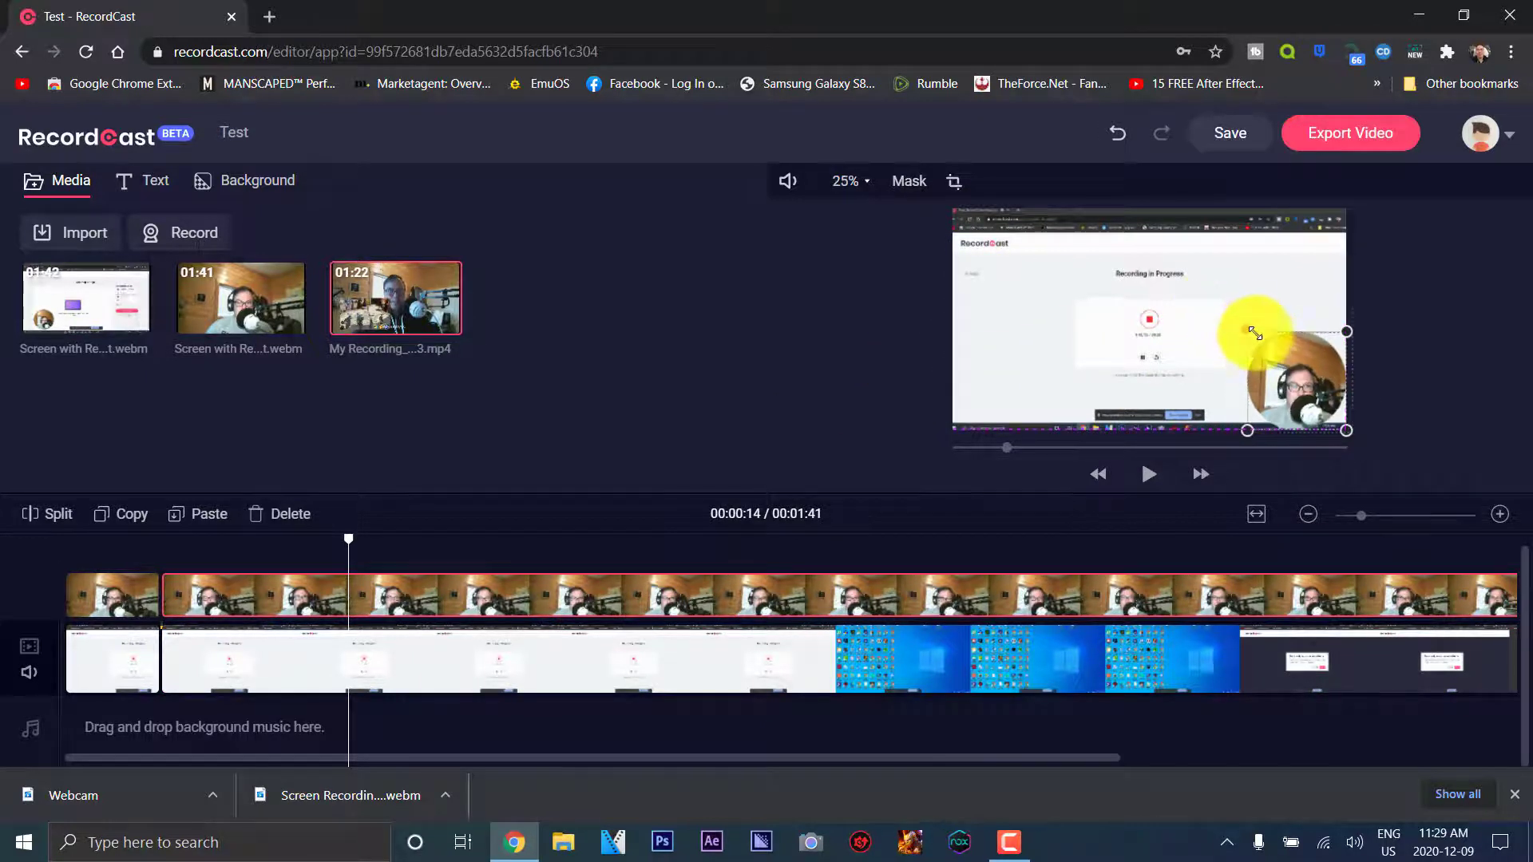
{"action": "left_click", "coordinate": [1114, 354]}
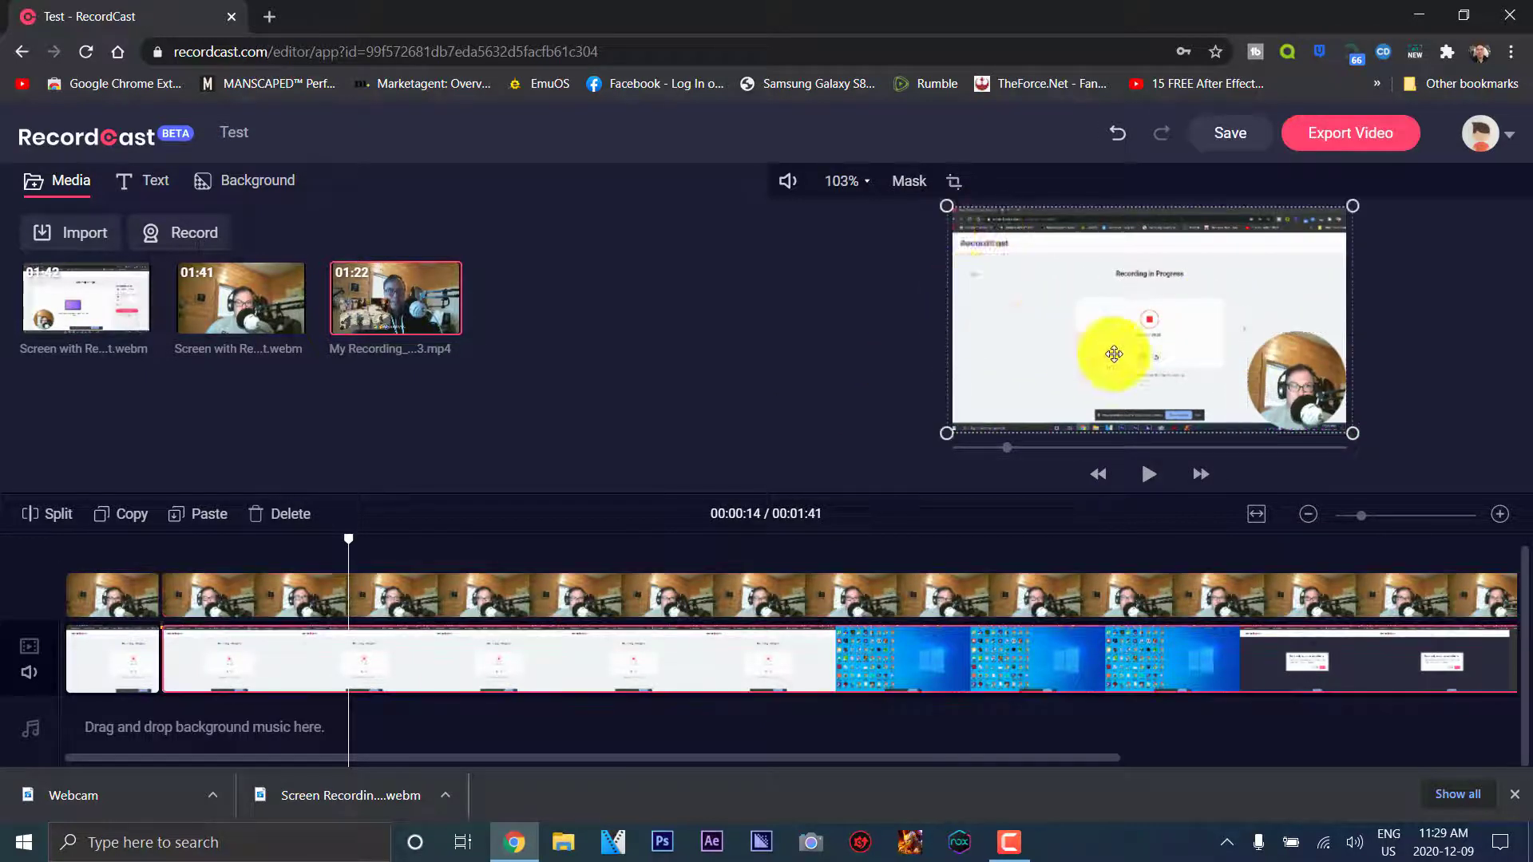
{"action": "left_click", "coordinate": [850, 181]}
{"action": "left_click", "coordinate": [799, 264]}
{"action": "left_click", "coordinate": [878, 265]}
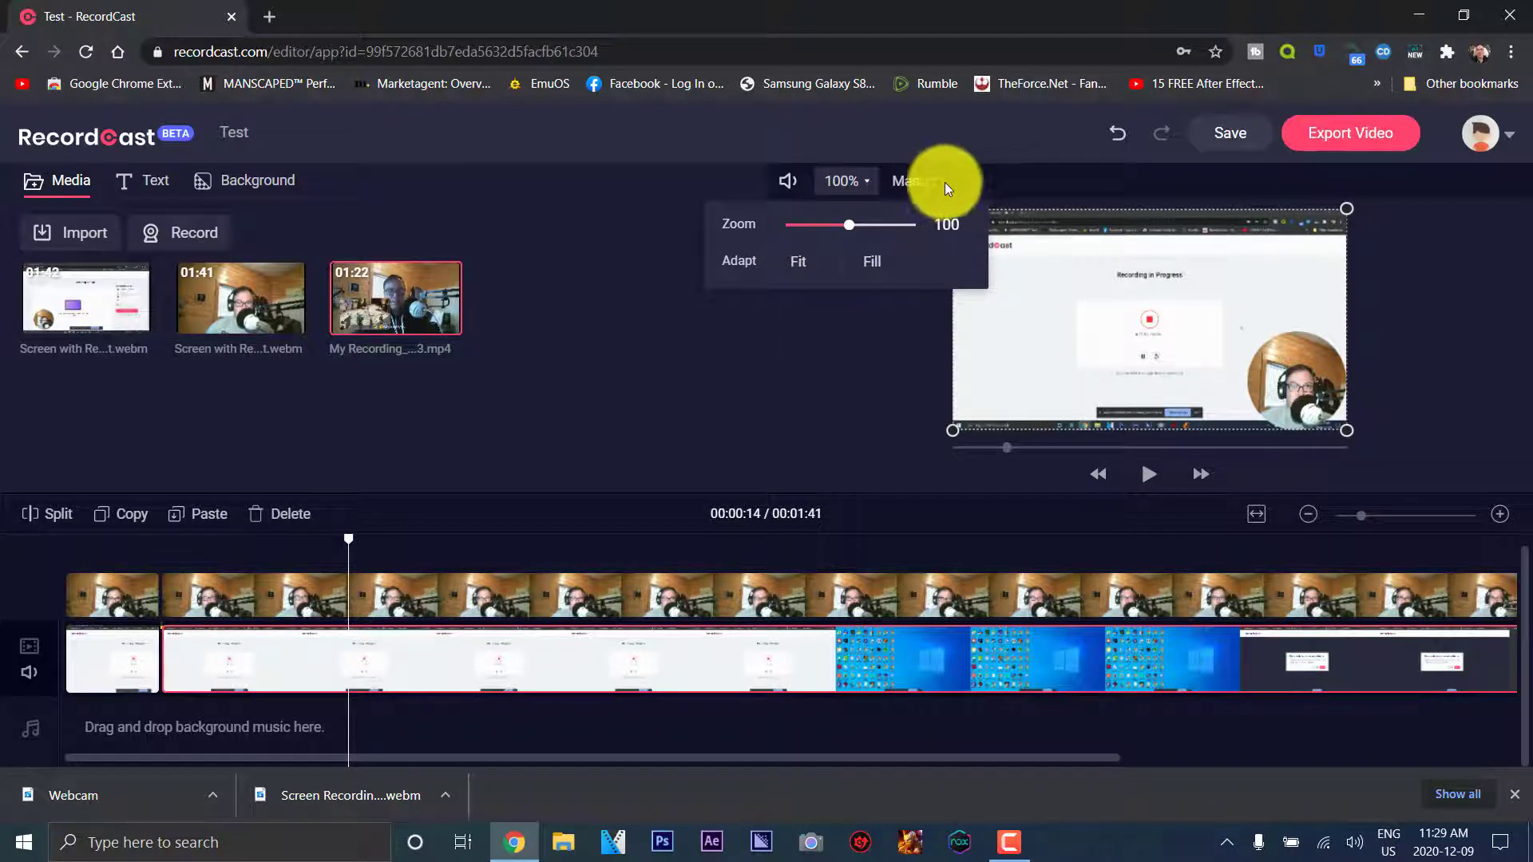
{"action": "left_click", "coordinate": [840, 375]}
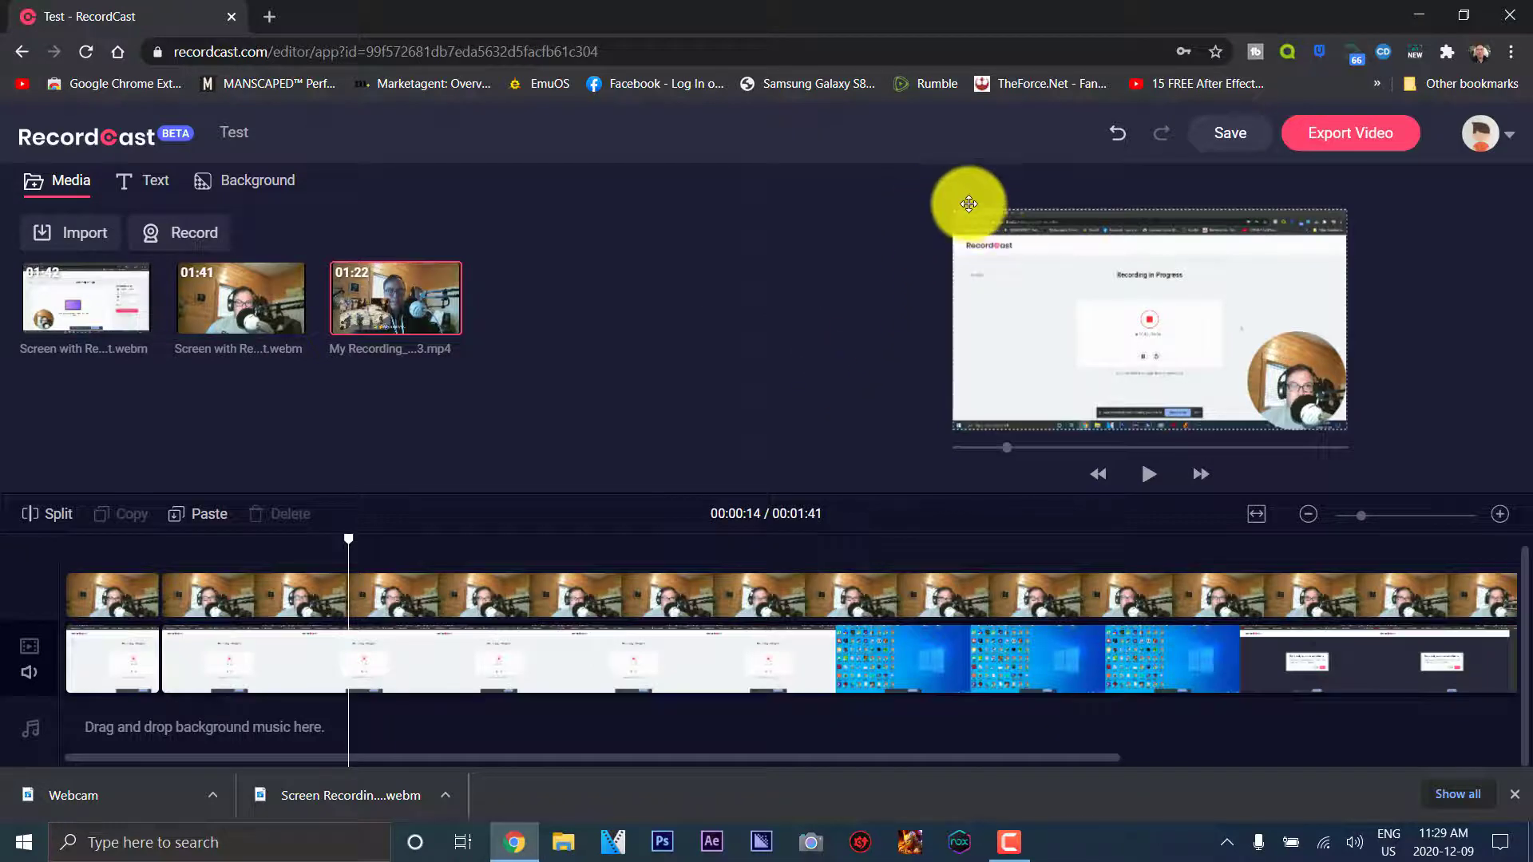
Step: Crop the webcam overlay by enlarging and repositioning its video so the face fills the circle
{"action": "left_click", "coordinate": [968, 205]}
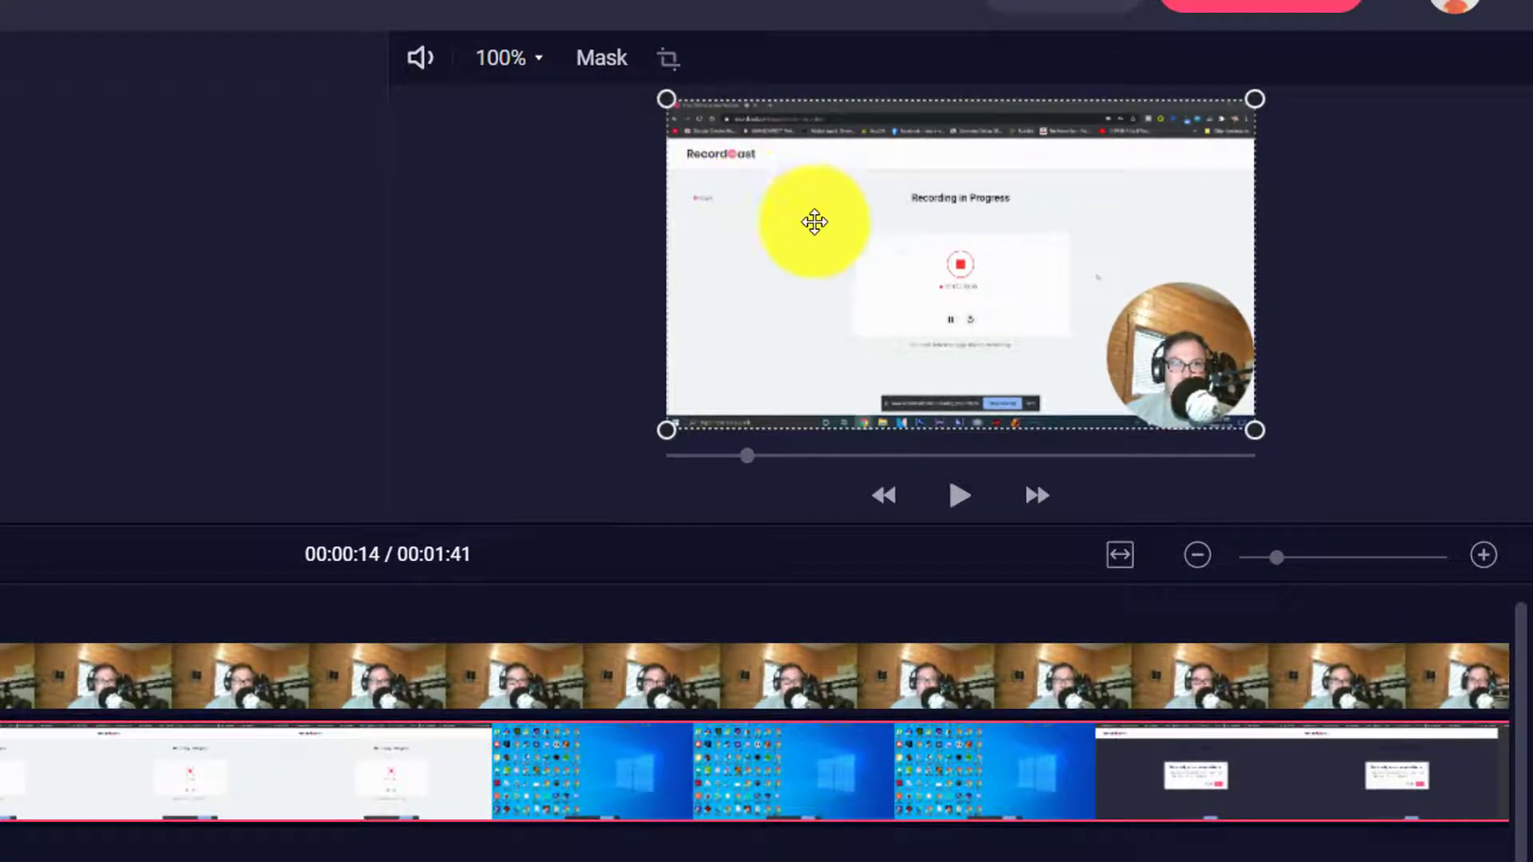
{"action": "left_click", "coordinate": [1157, 352]}
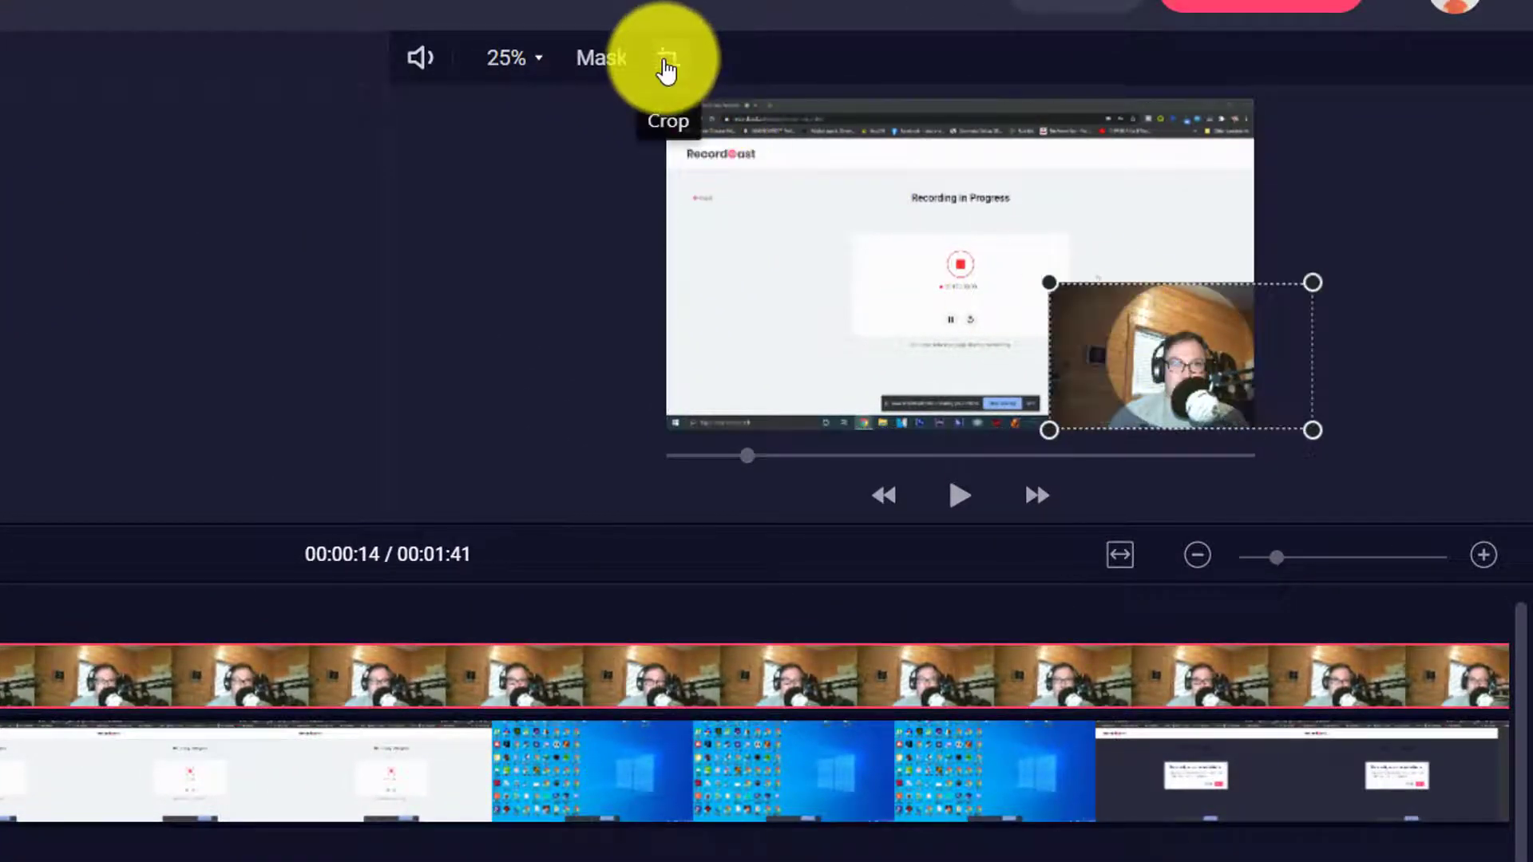
{"action": "left_click", "coordinate": [668, 64]}
{"action": "left_click_drag", "start_coordinate": [1133, 293], "coordinate": [911, 275]}
{"action": "left_click_drag", "start_coordinate": [1037, 309], "coordinate": [1089, 323]}
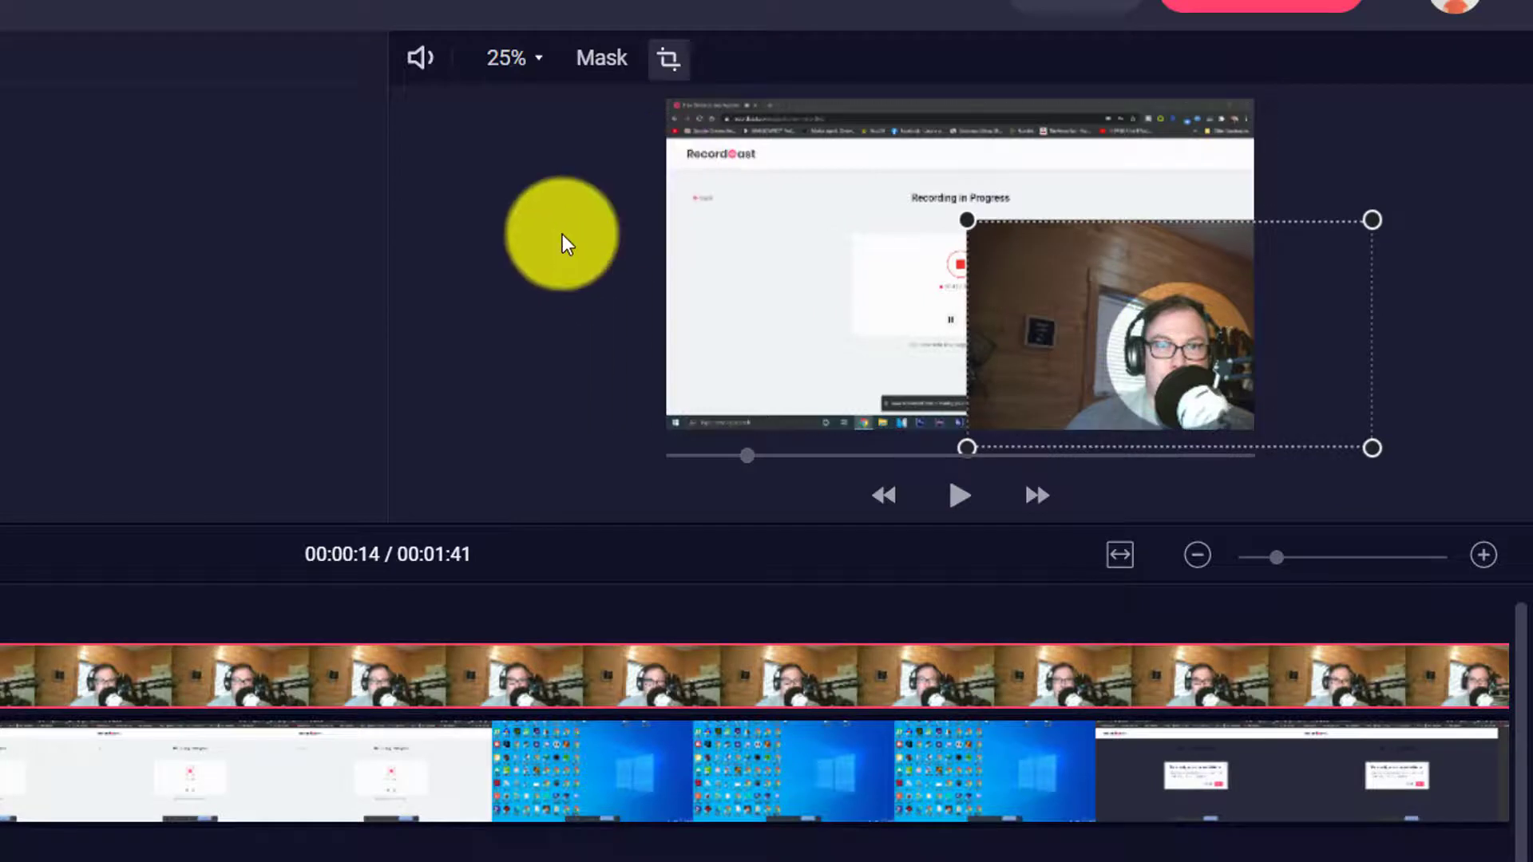
{"action": "left_click", "coordinate": [627, 199]}
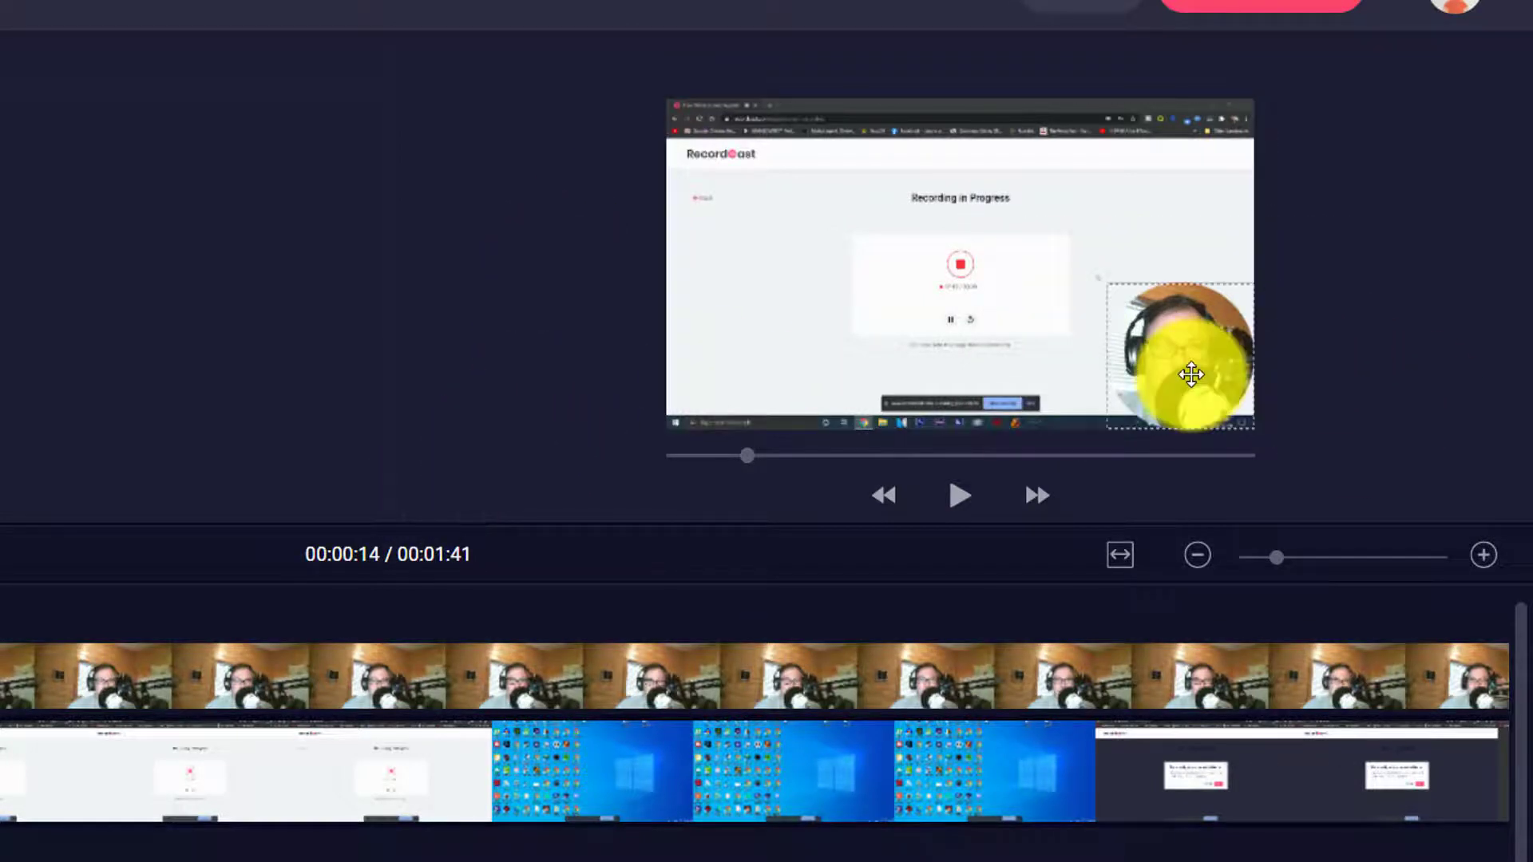
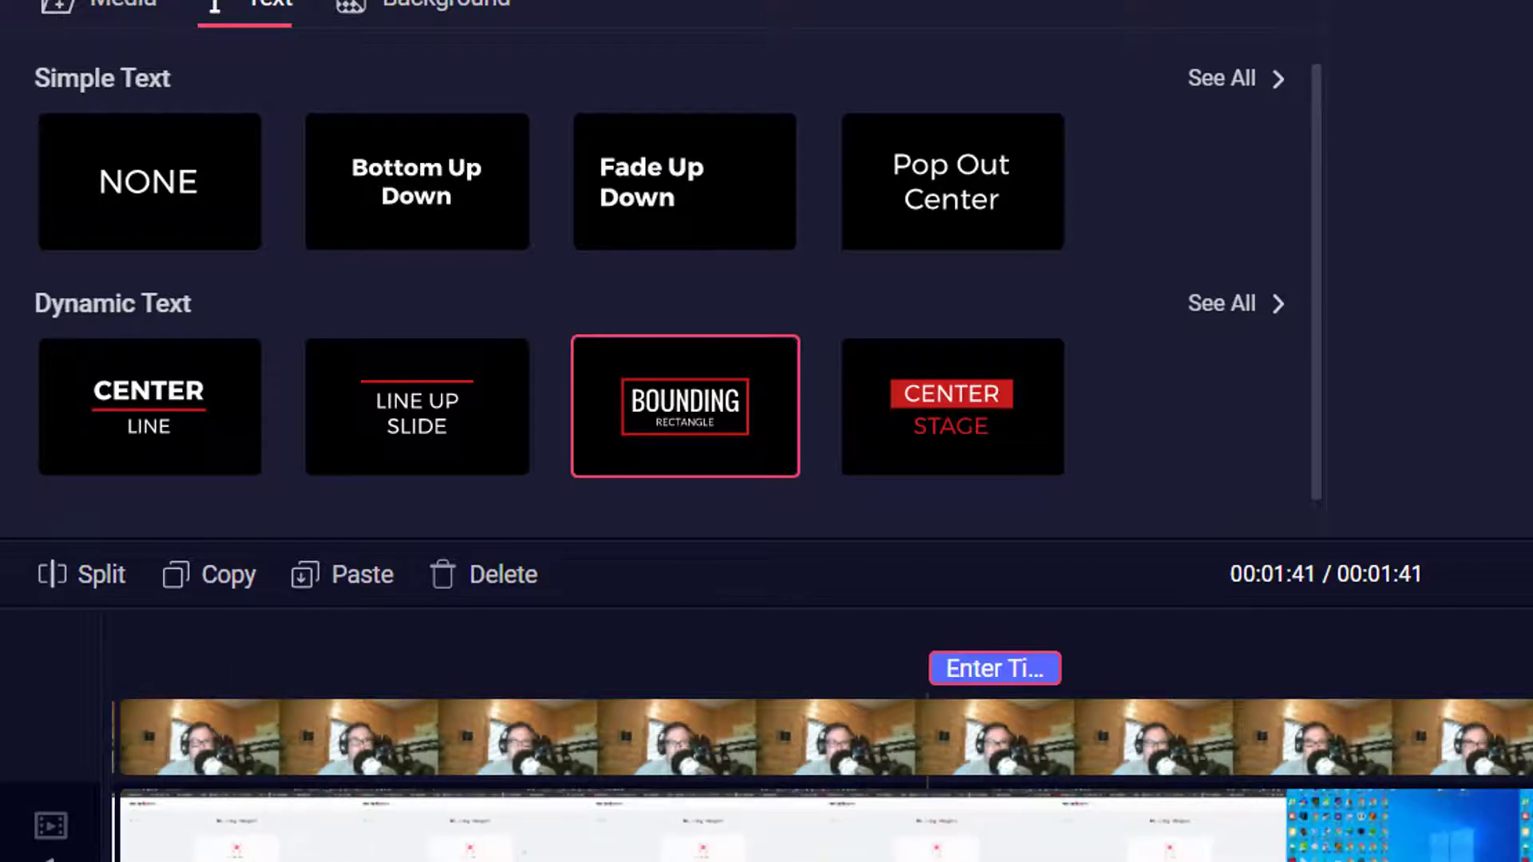
Step: Move the title clip to an earlier place on the timeline and select it with the playhead at 15 seconds
{"action": "left_click_drag", "start_coordinate": [999, 678], "coordinate": [371, 671]}
{"action": "left_click", "coordinate": [360, 626]}
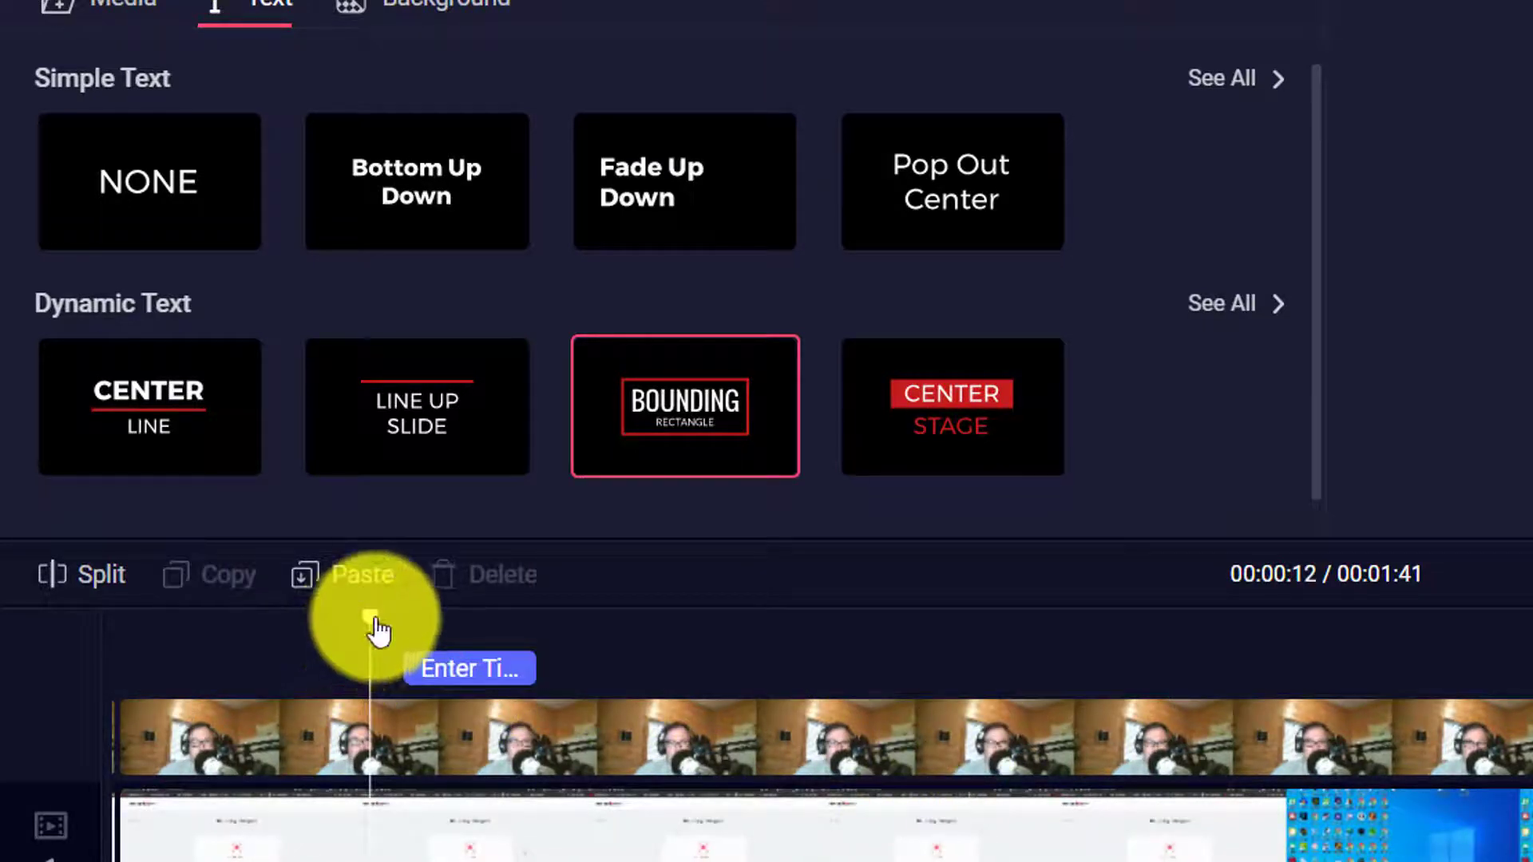
{"action": "left_click", "coordinate": [452, 626]}
{"action": "left_click", "coordinate": [471, 666]}
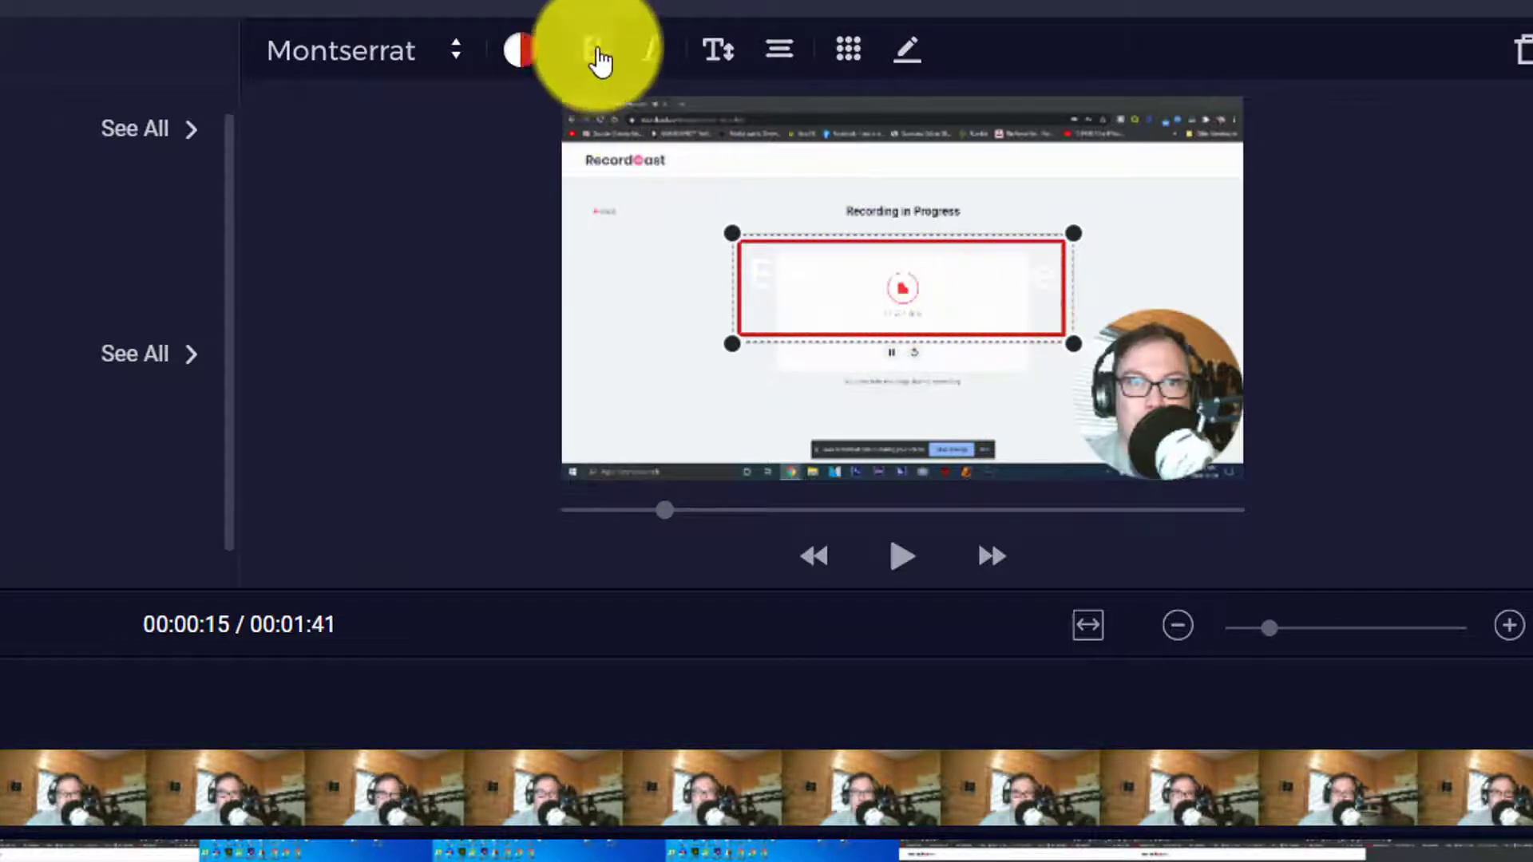
Step: Change the title's font to Bungee Inline from the Bold font group
{"action": "left_click", "coordinate": [460, 57]}
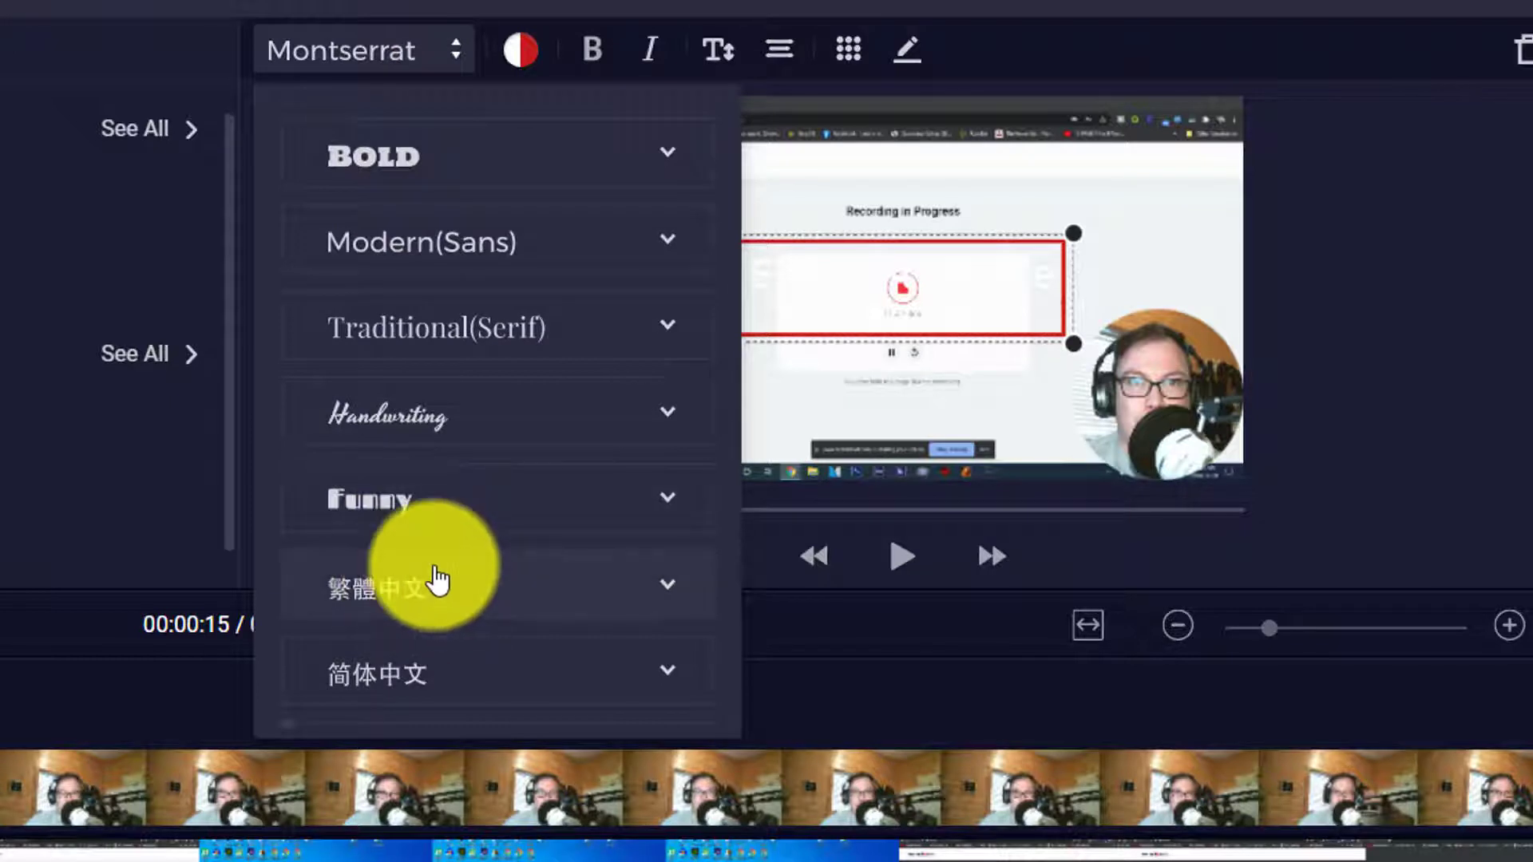
{"action": "scroll", "coordinate": [437, 581], "scroll_direction": "down", "scroll_amount": 2}
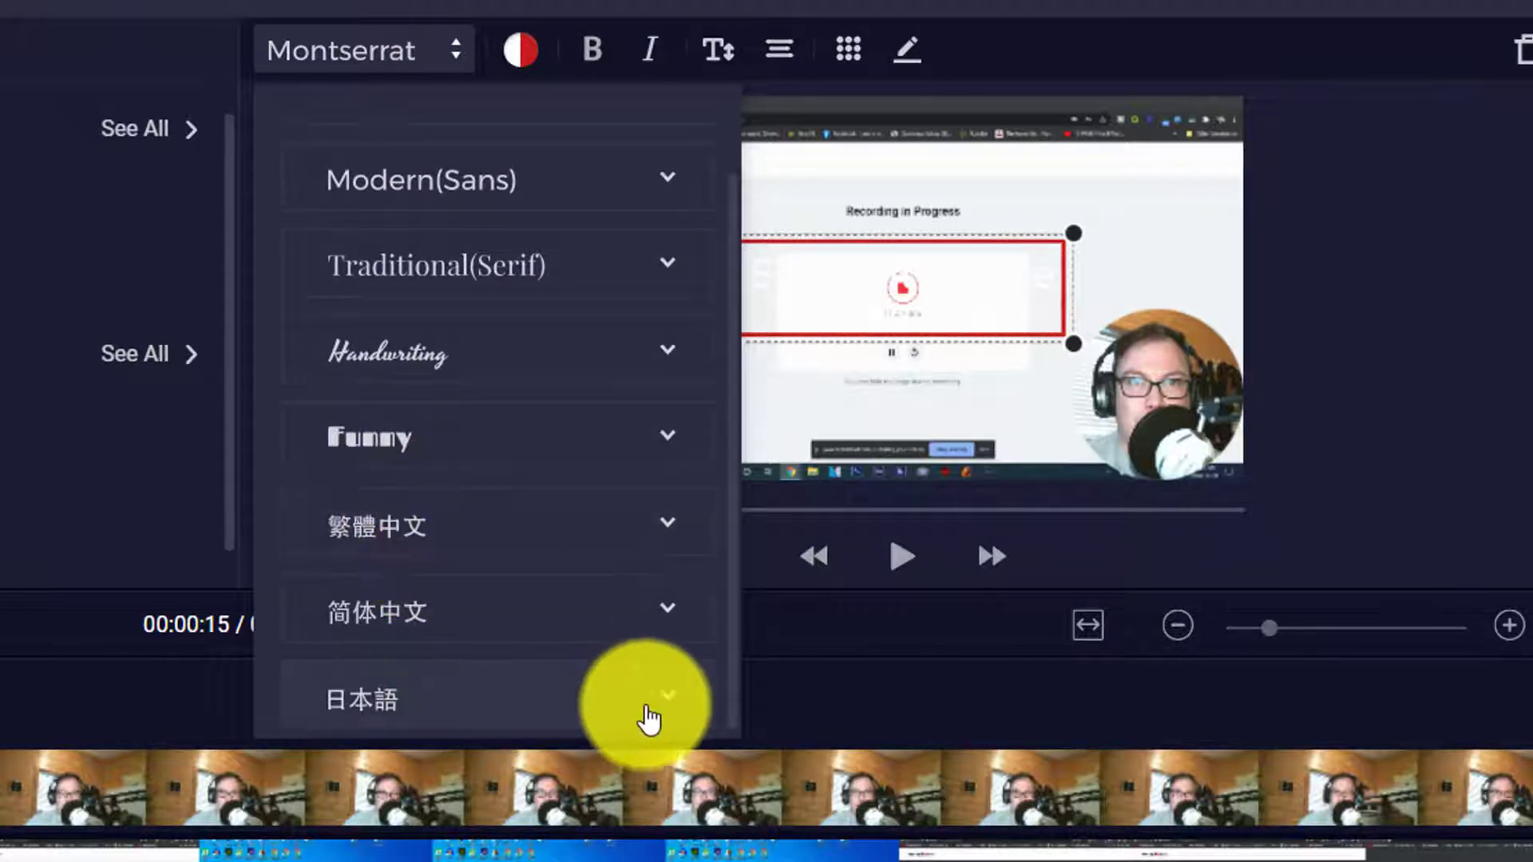
{"action": "scroll", "coordinate": [513, 503], "scroll_direction": "up", "scroll_amount": 2}
{"action": "left_click", "coordinate": [670, 152]}
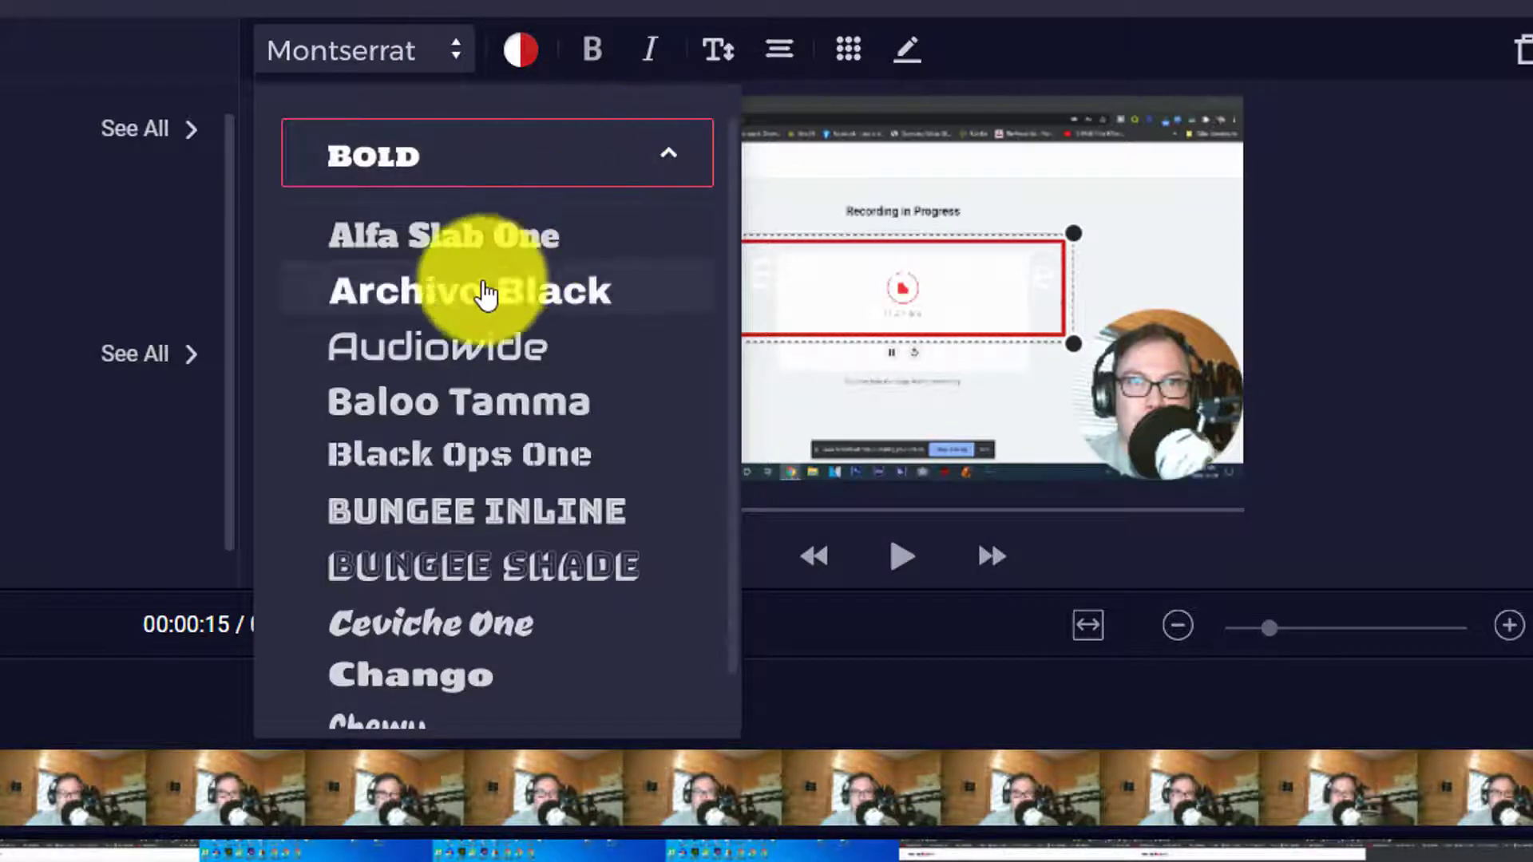
{"action": "left_click", "coordinate": [455, 521]}
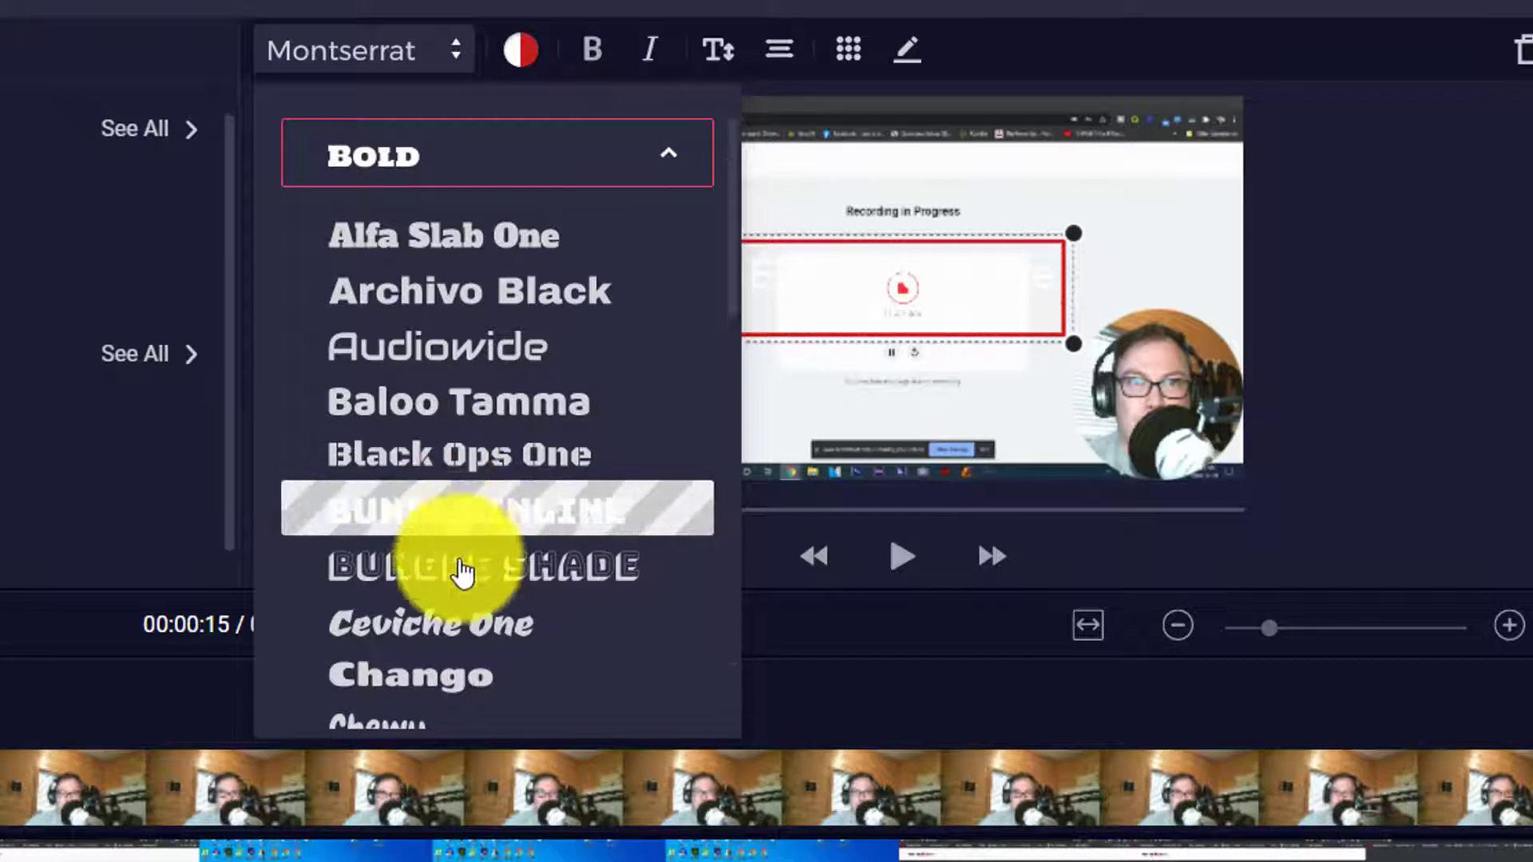
{"action": "left_click", "coordinate": [1023, 280]}
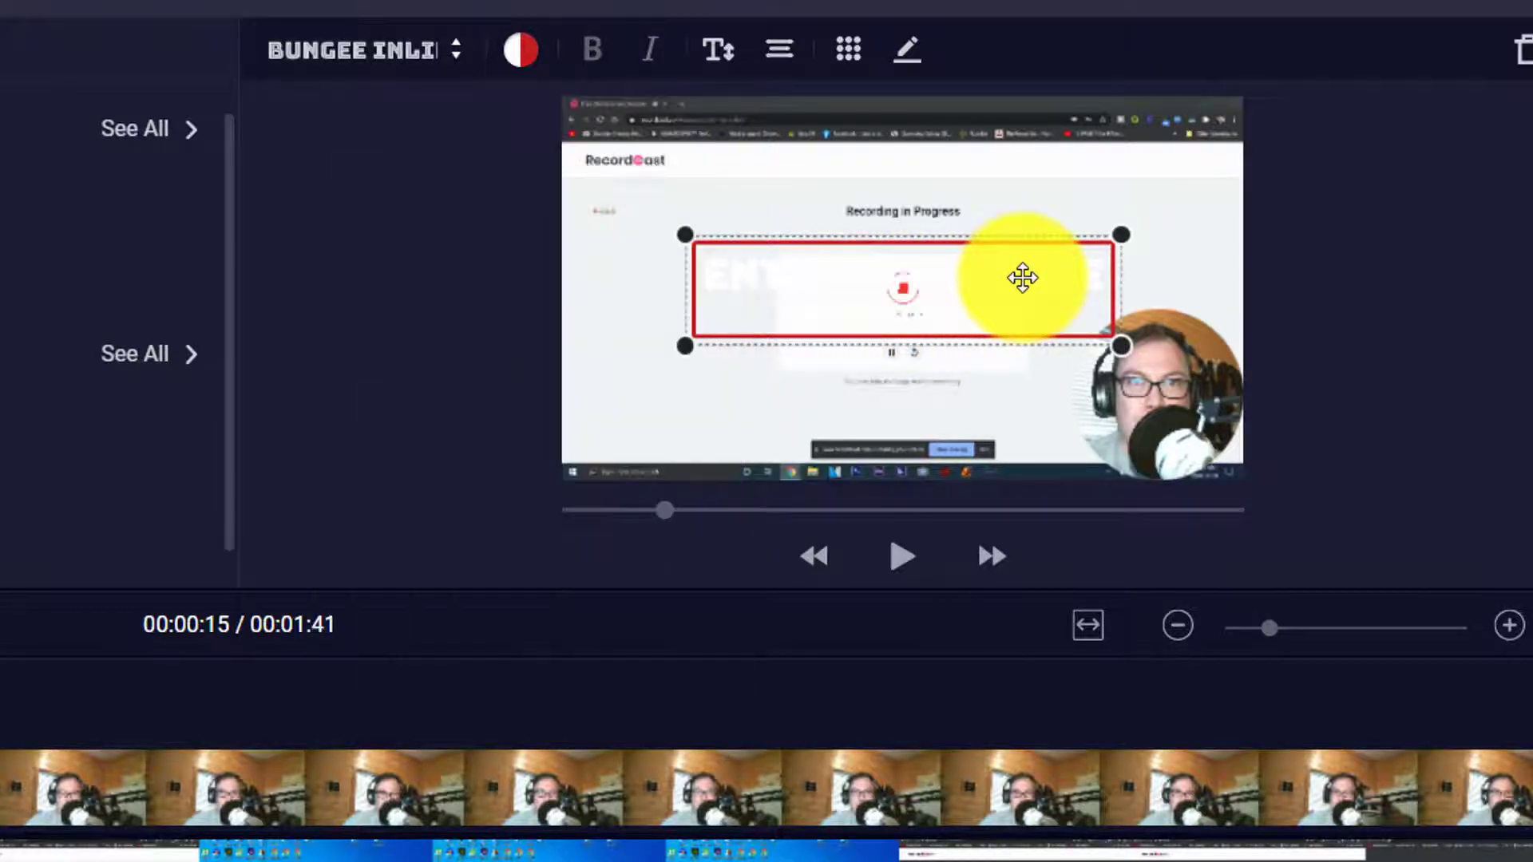
Step: Replace the title text with "Testing of Text" and the subtitle with "By" followed by the author's name
{"action": "left_click", "coordinate": [910, 53]}
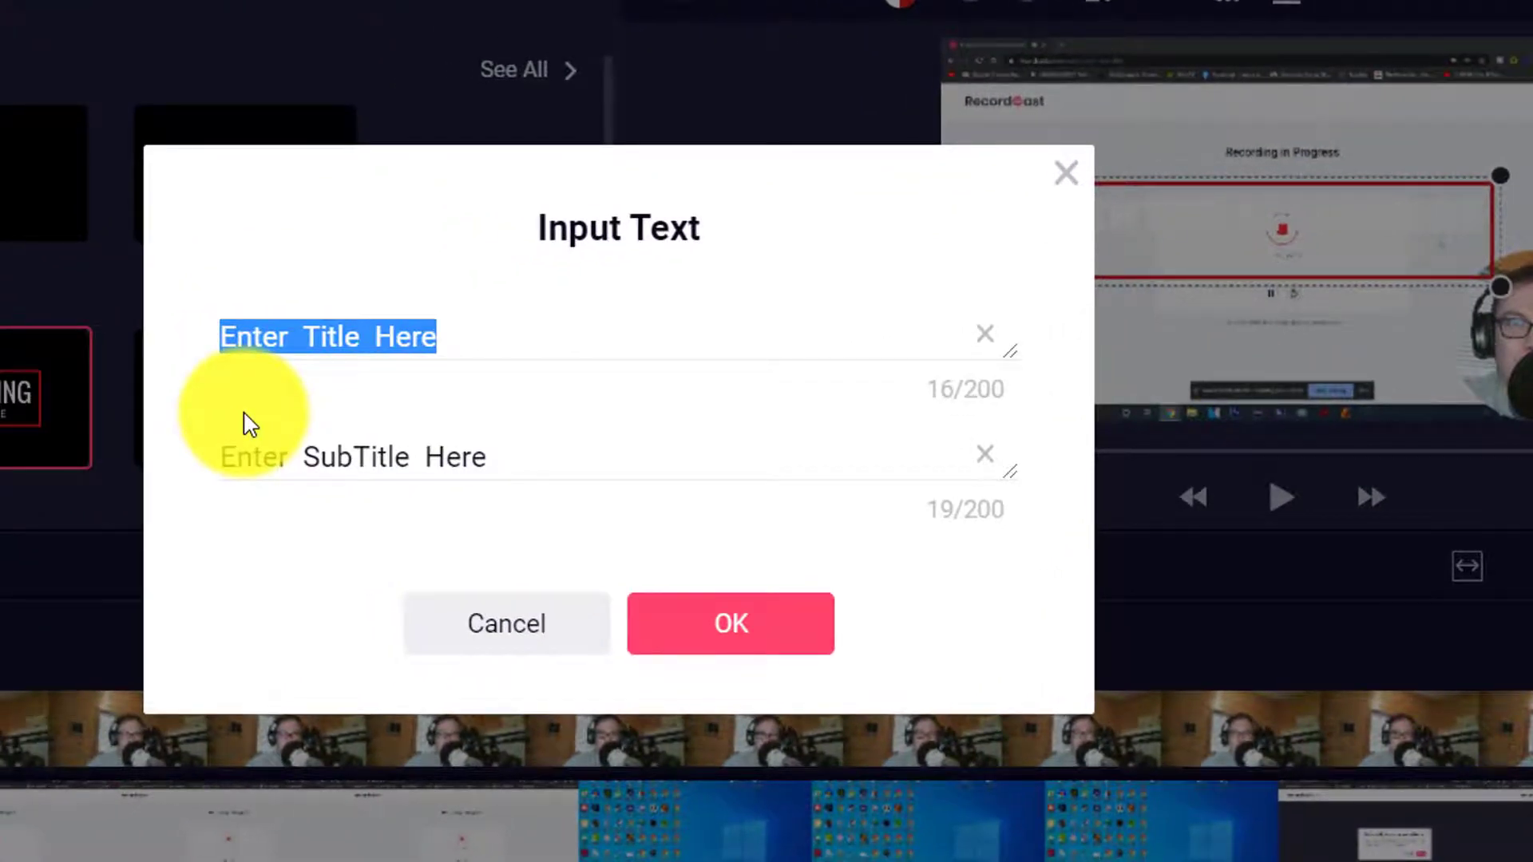
{"action": "type", "text": "Testing o"}
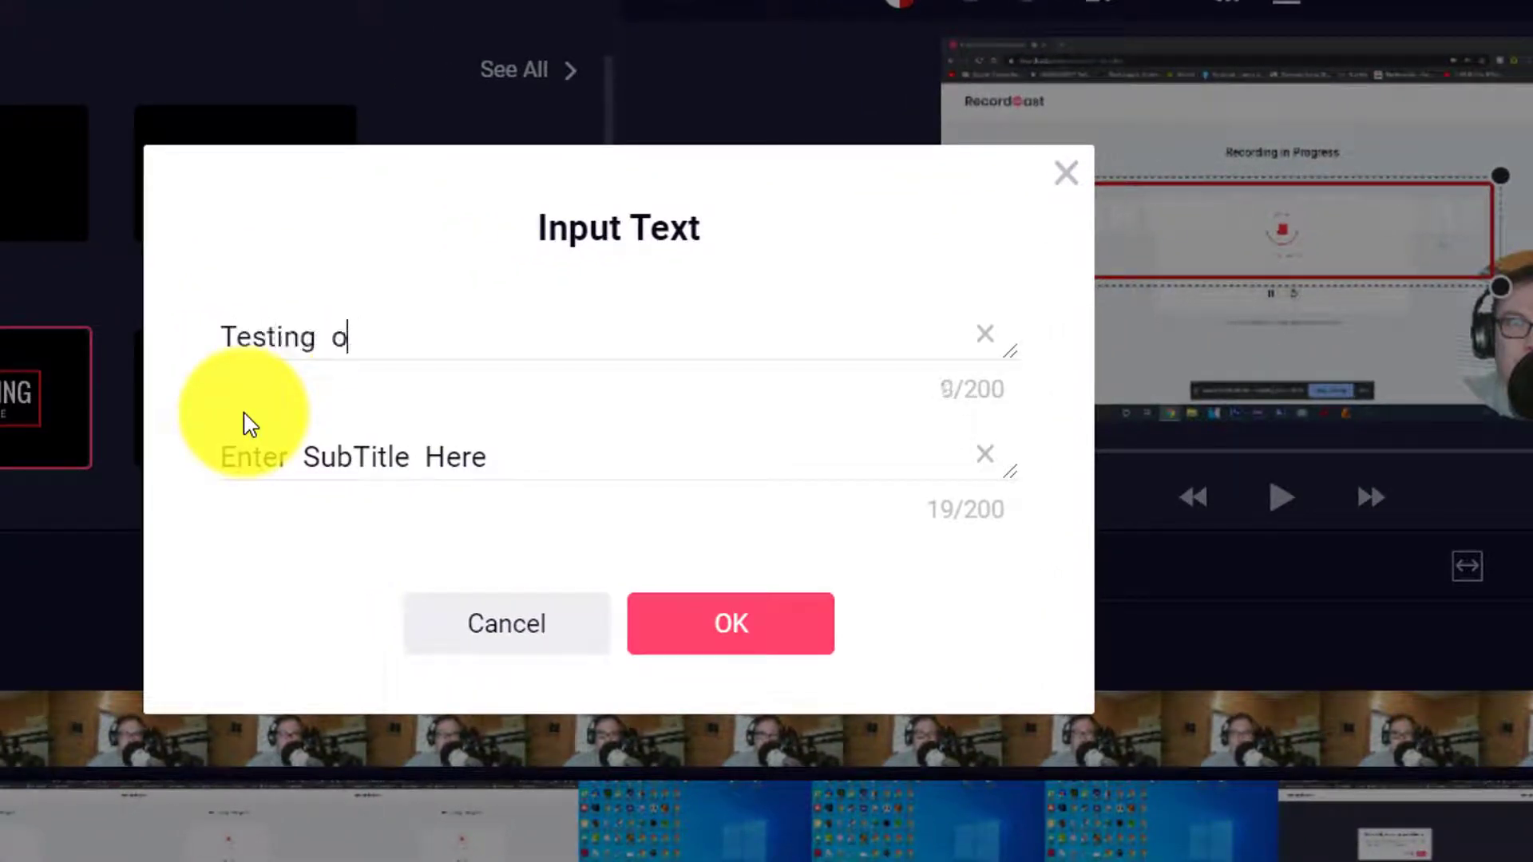
{"action": "type", "text": "f Text"}
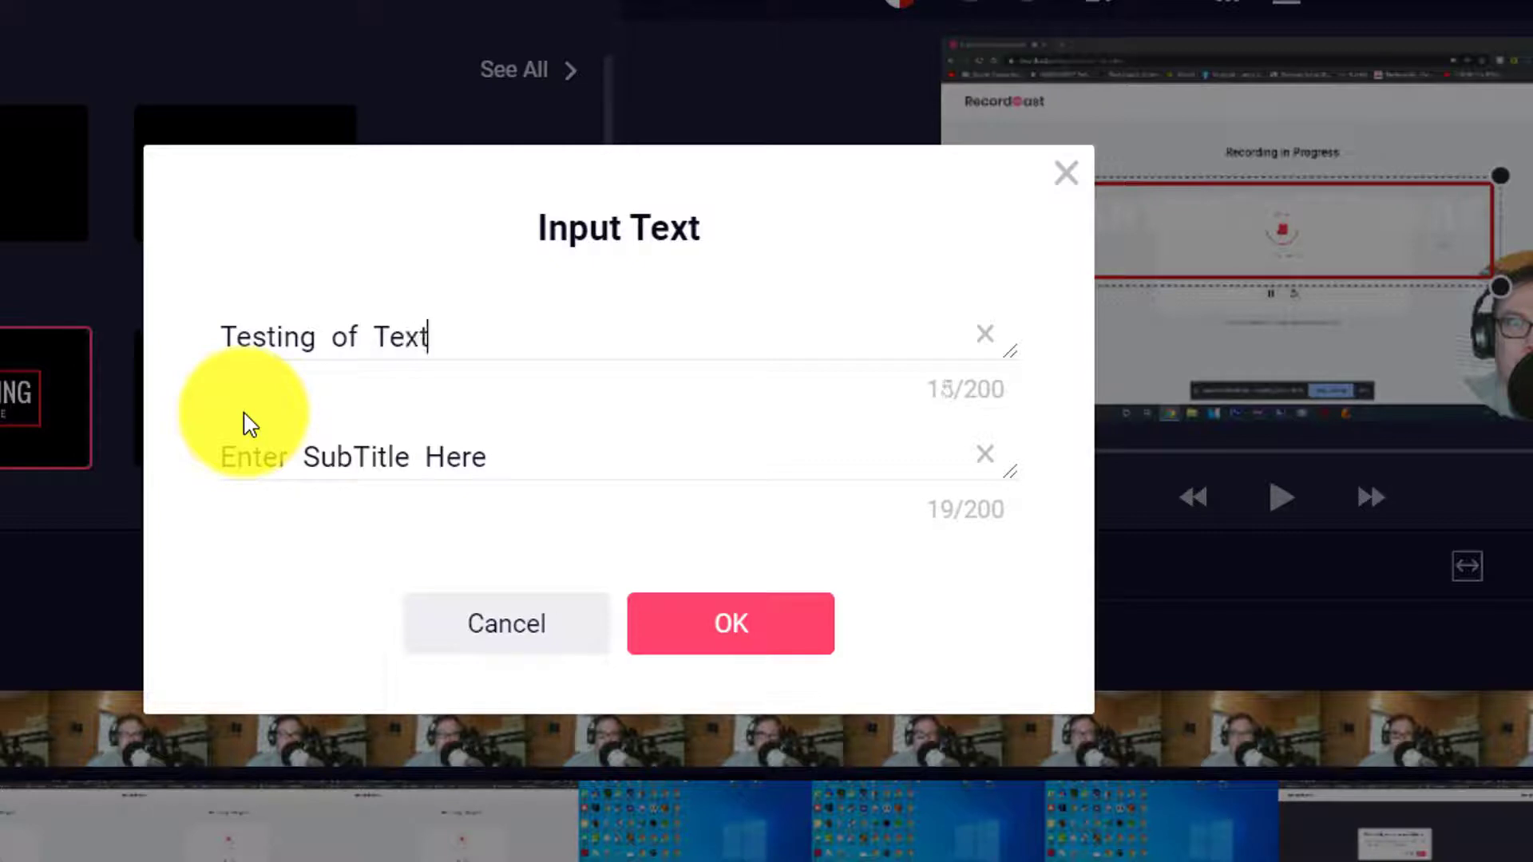
{"action": "key", "text": "Tab"}
{"action": "type", "text": "B"}
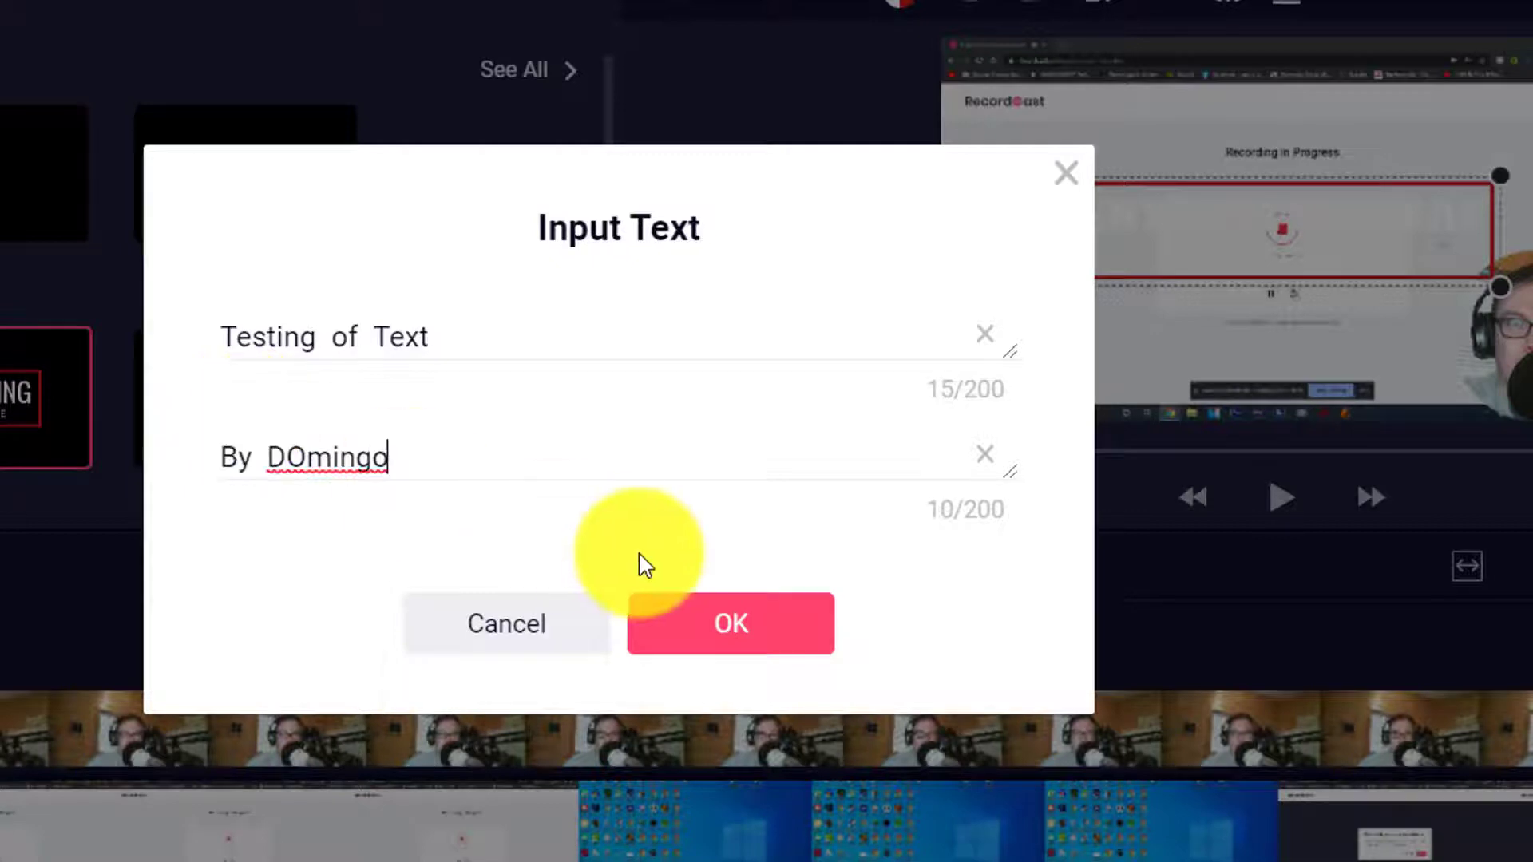
{"action": "left_click", "coordinate": [702, 631]}
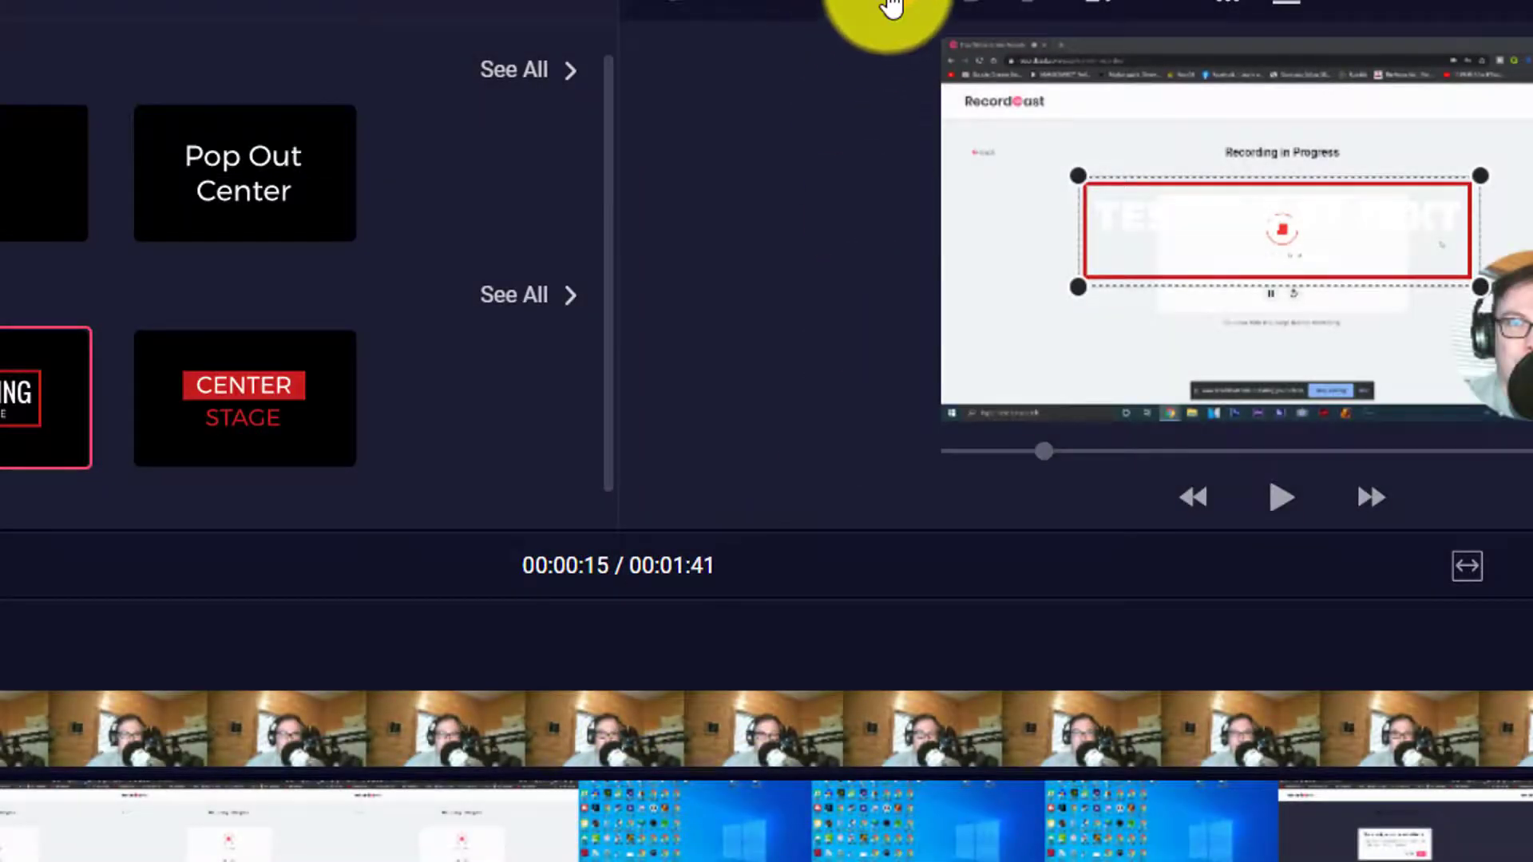
Step: Try the black and red colour pair on the title, and a custom pair with main color A35353 and sub color 8B2016
{"action": "left_click", "coordinate": [886, 4]}
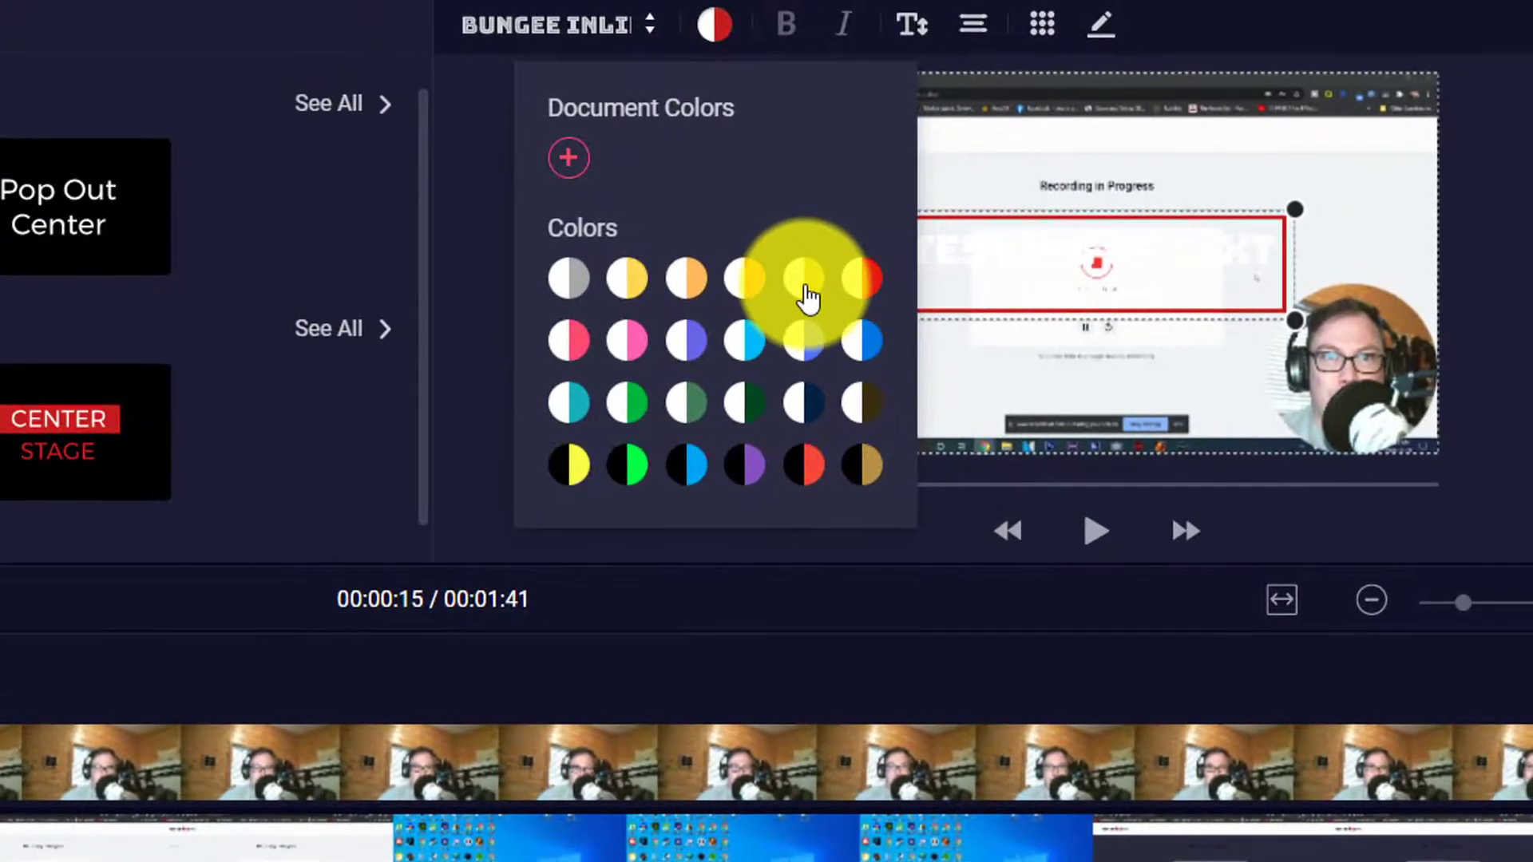
{"action": "left_click", "coordinate": [807, 468]}
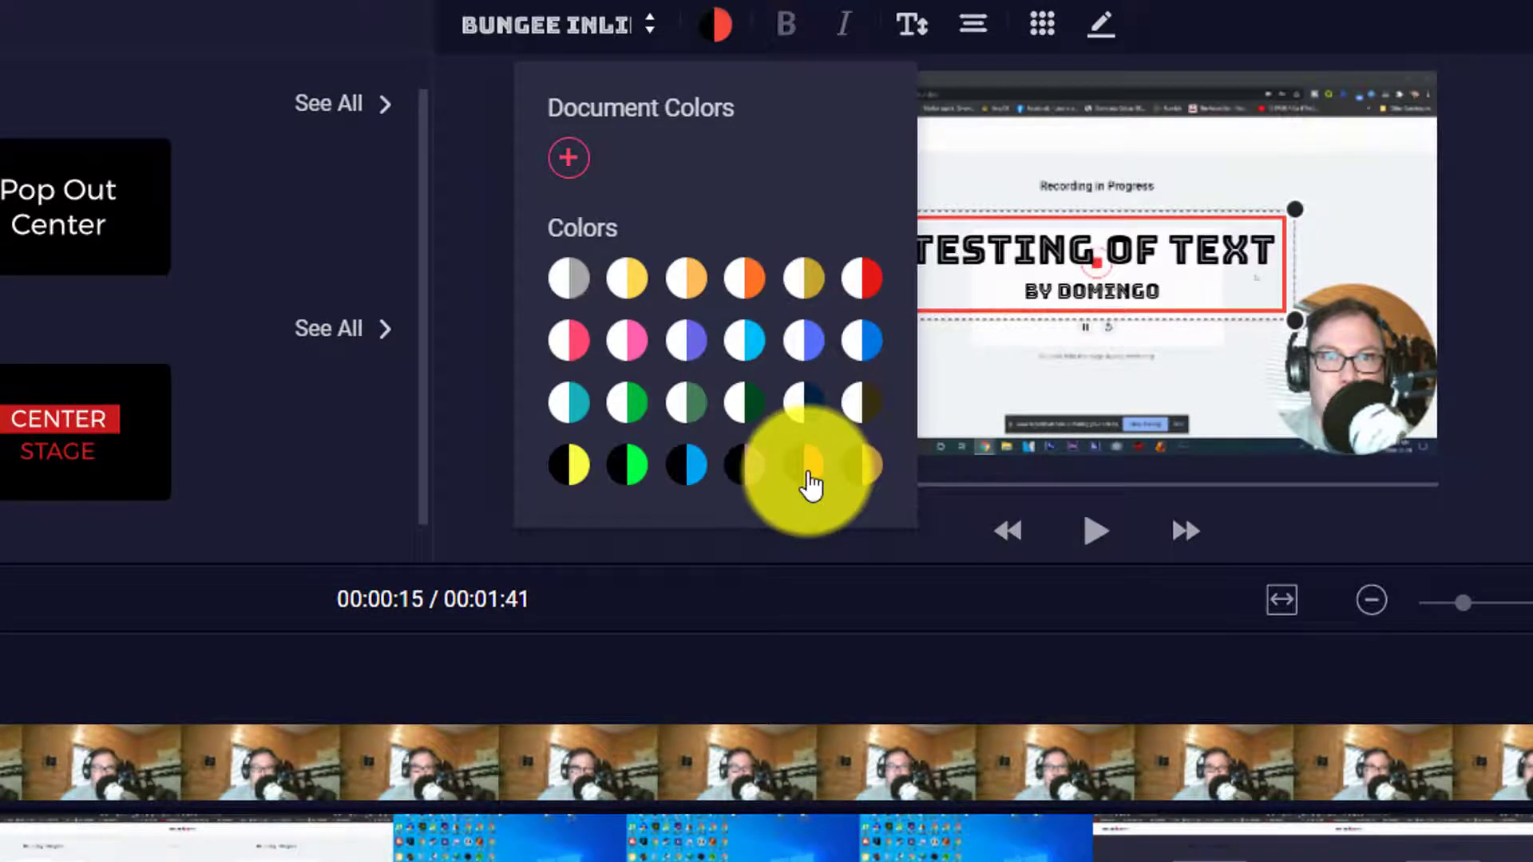
{"action": "left_click", "coordinate": [569, 158]}
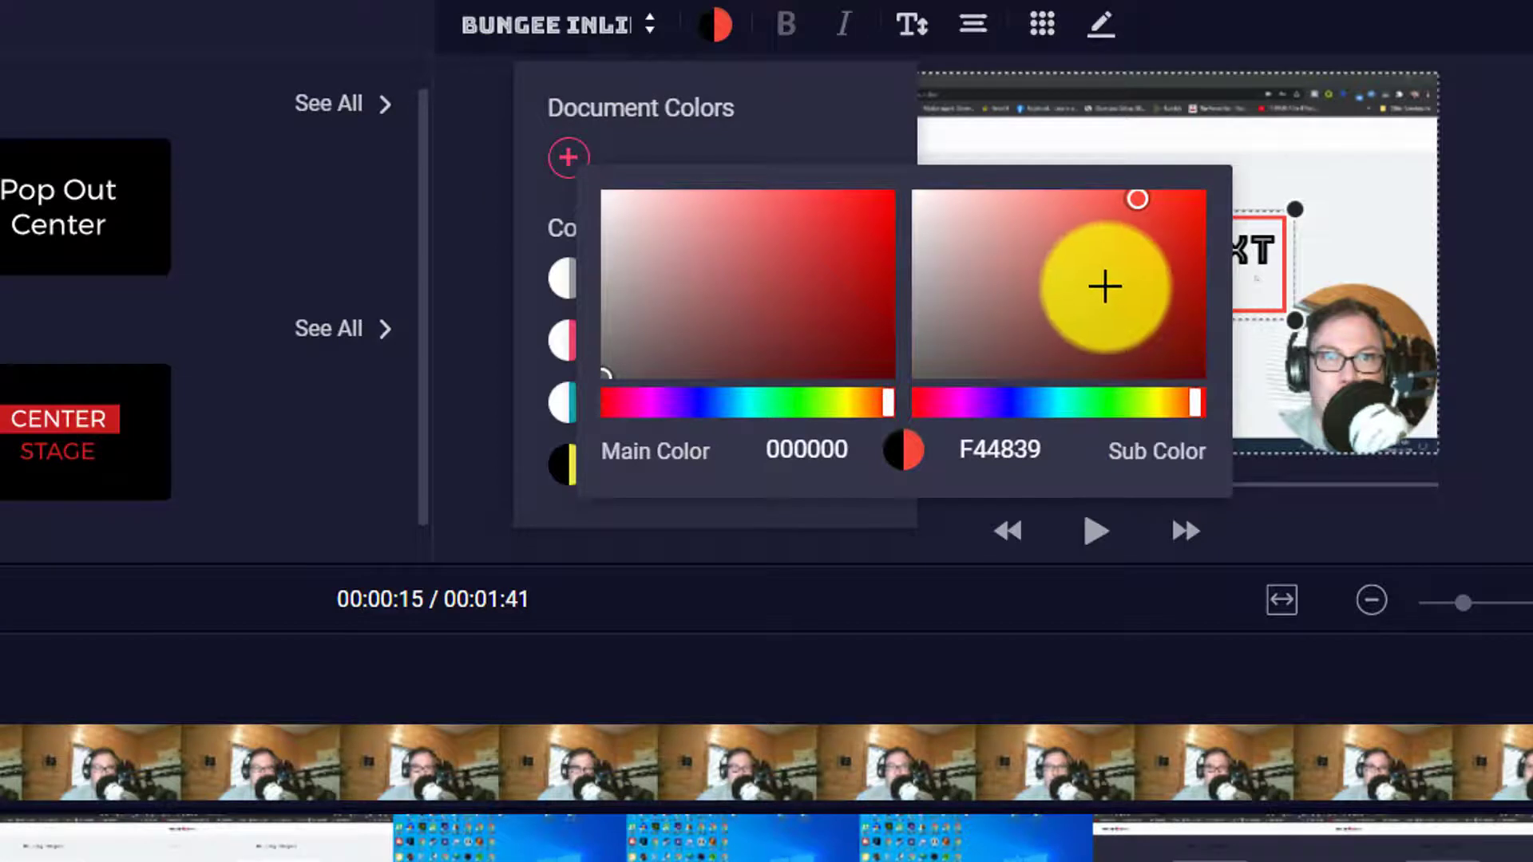
{"action": "left_click_drag", "start_coordinate": [1106, 286], "coordinate": [1158, 274]}
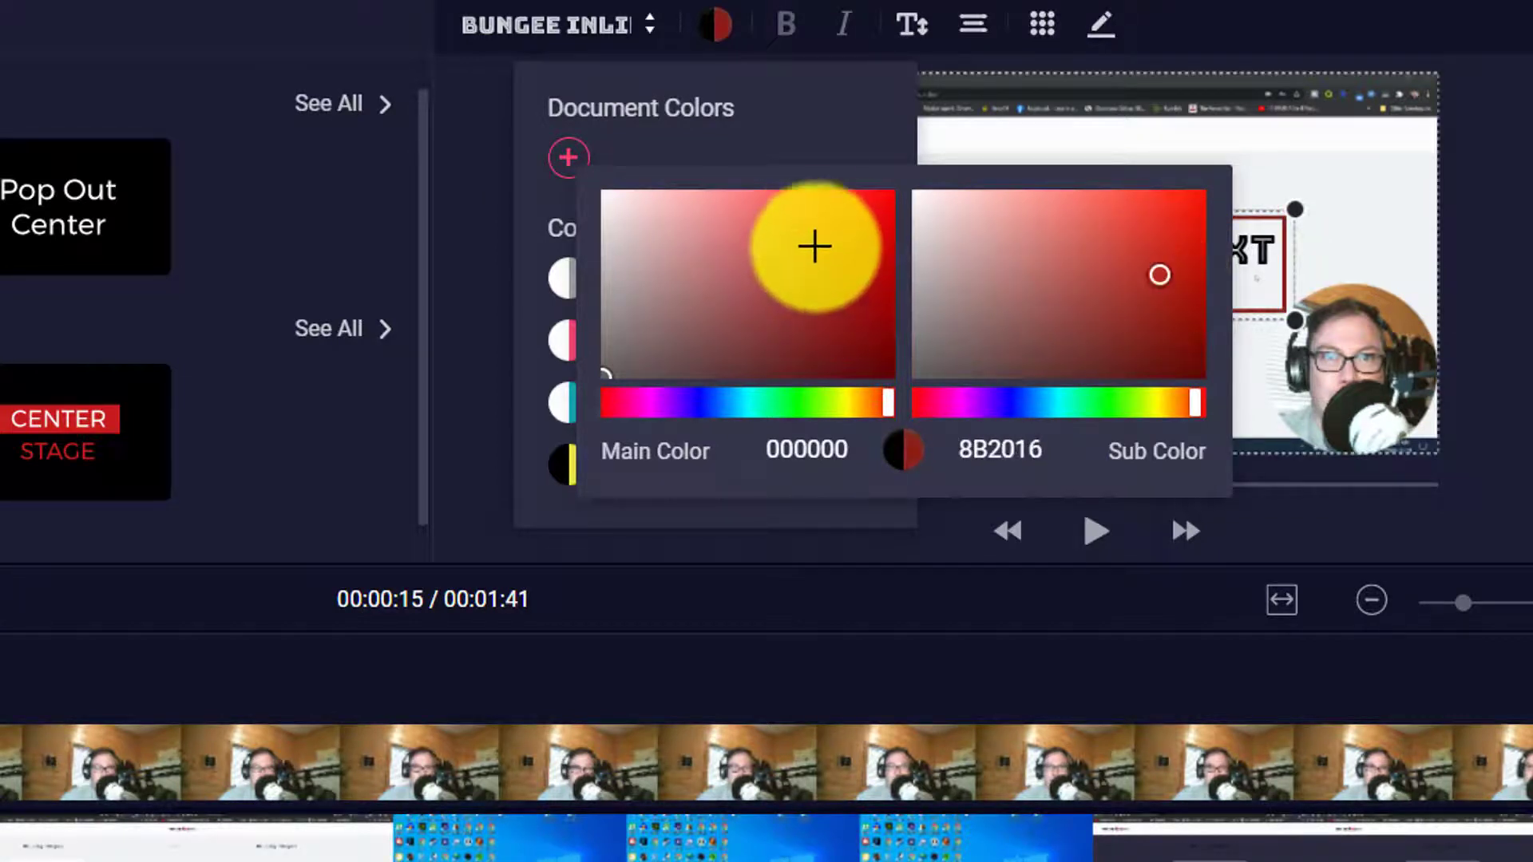
{"action": "left_click_drag", "start_coordinate": [815, 247], "coordinate": [744, 257]}
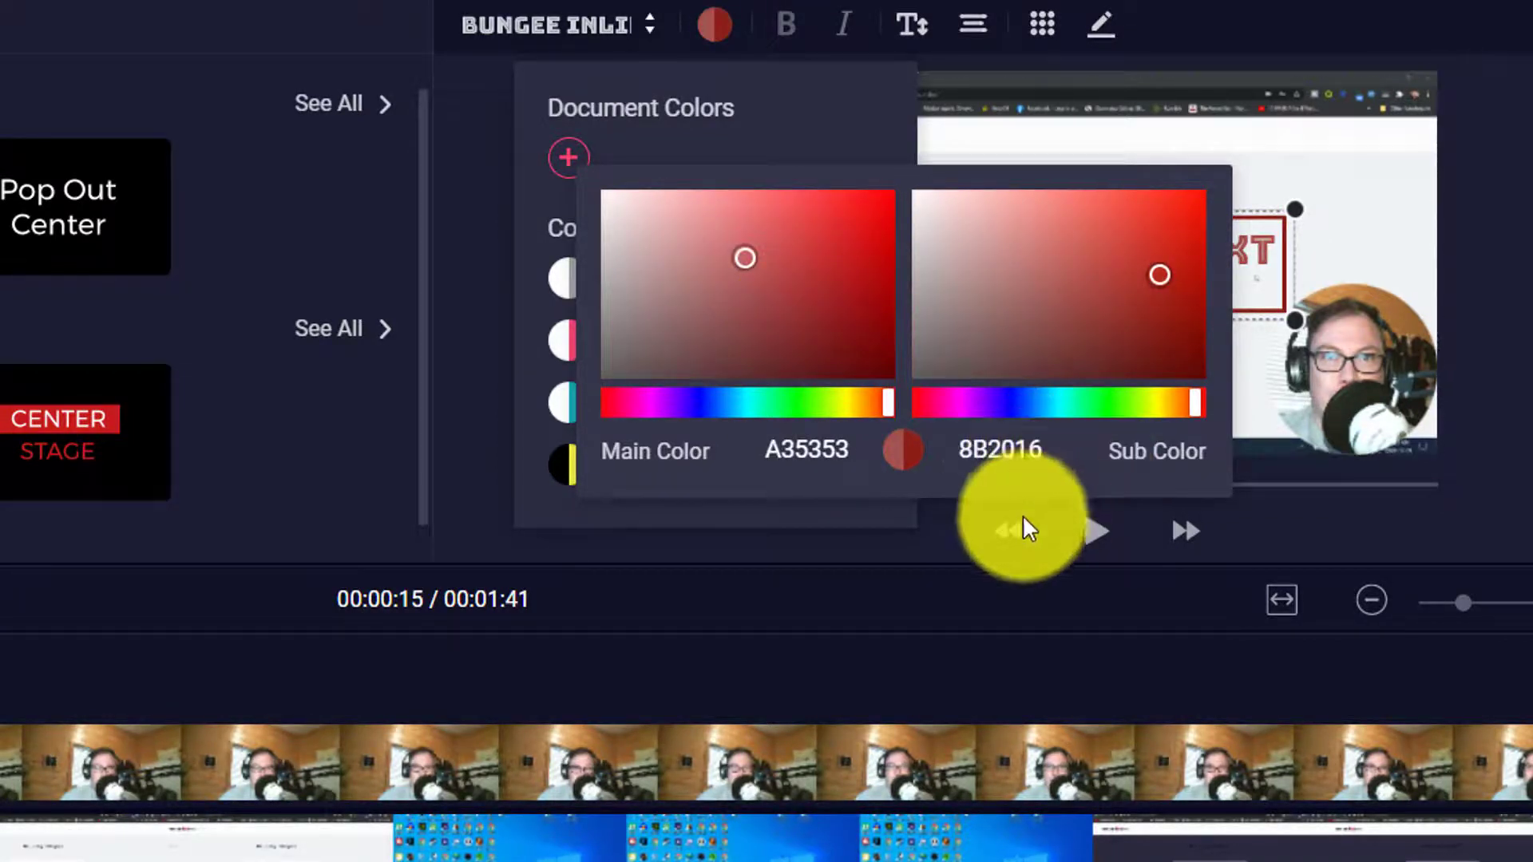
{"action": "left_click", "coordinate": [765, 538]}
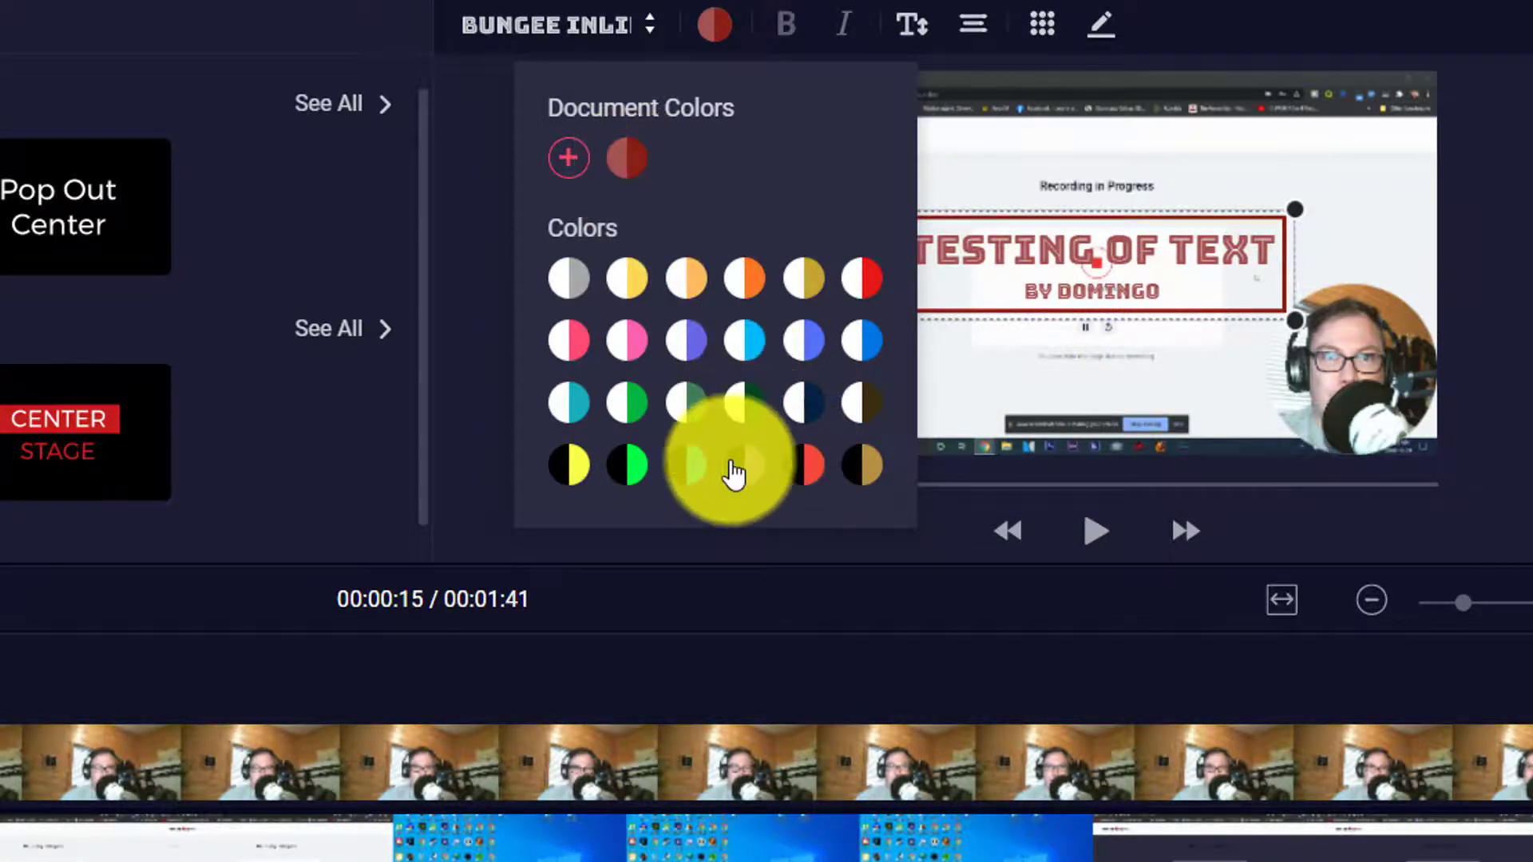
Step: Recolour the title with the black and yellow colour pair, after trying black and green
{"action": "left_click", "coordinate": [567, 467]}
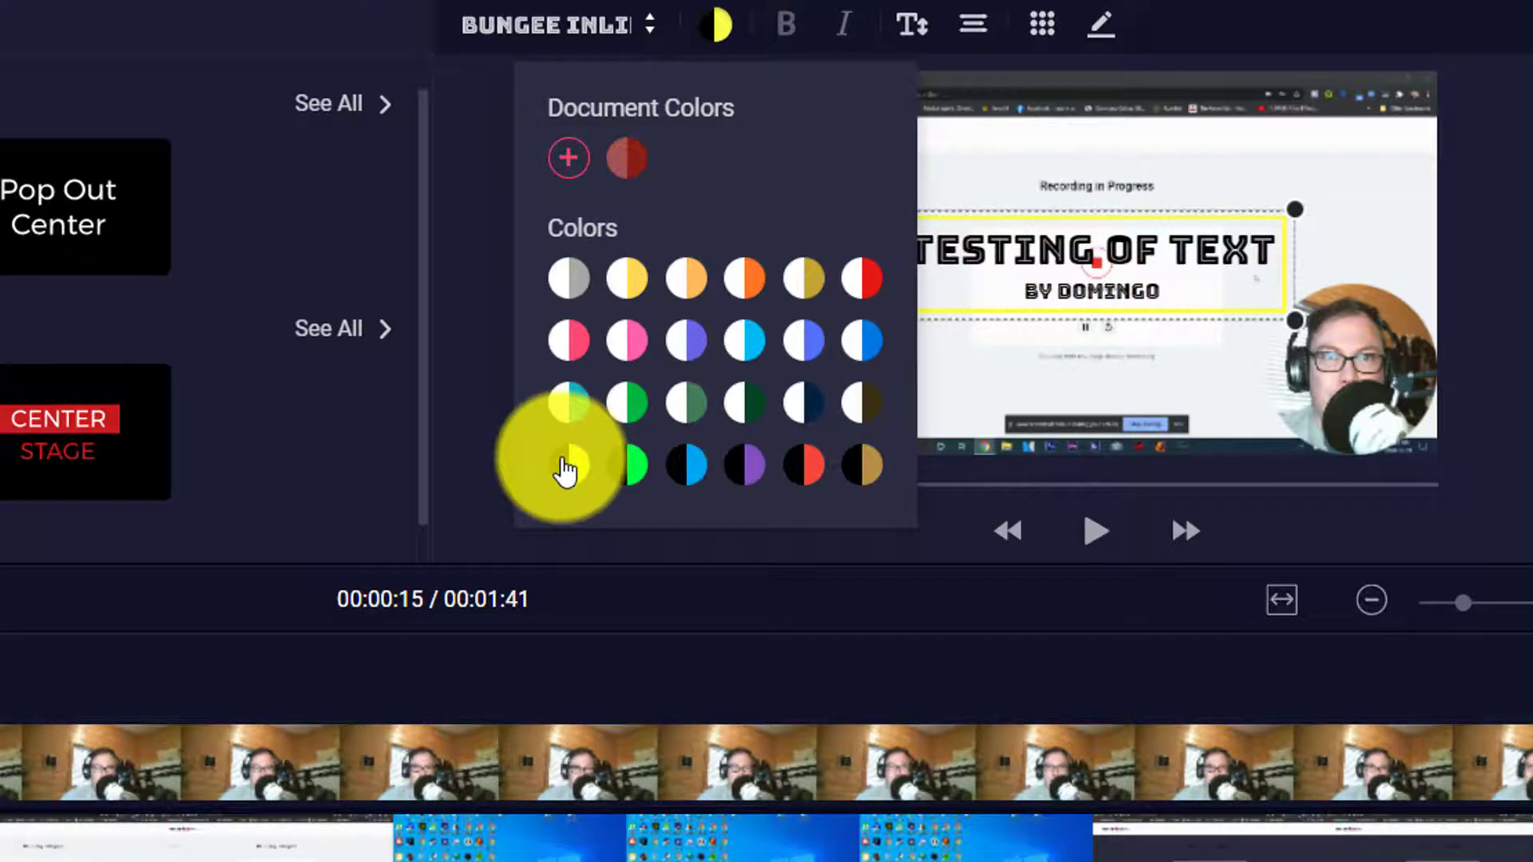
{"action": "left_click", "coordinate": [624, 466]}
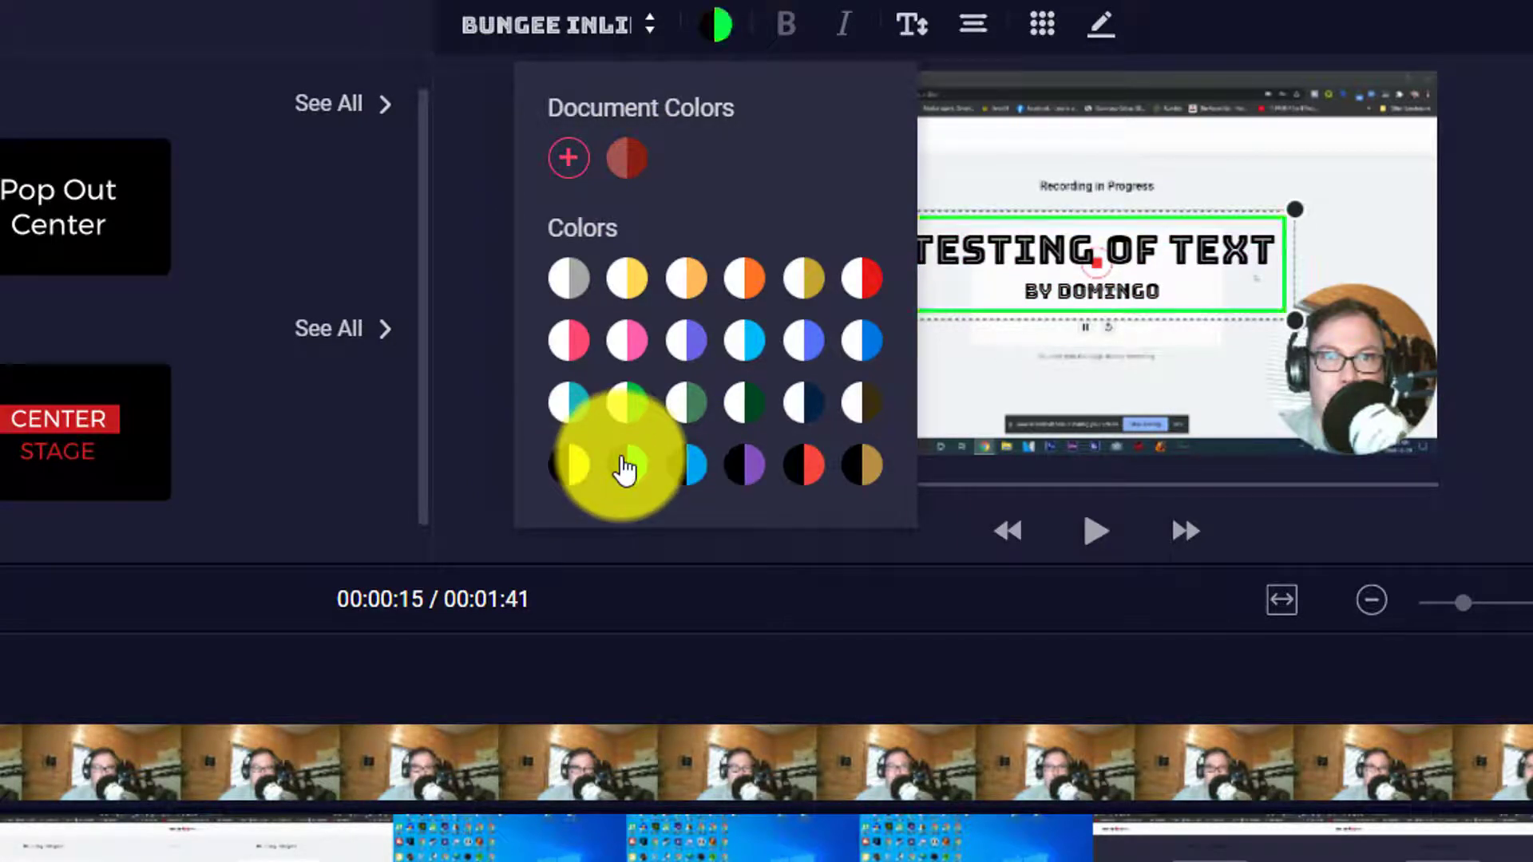
{"action": "left_click", "coordinate": [572, 472]}
{"action": "left_click", "coordinate": [359, 429]}
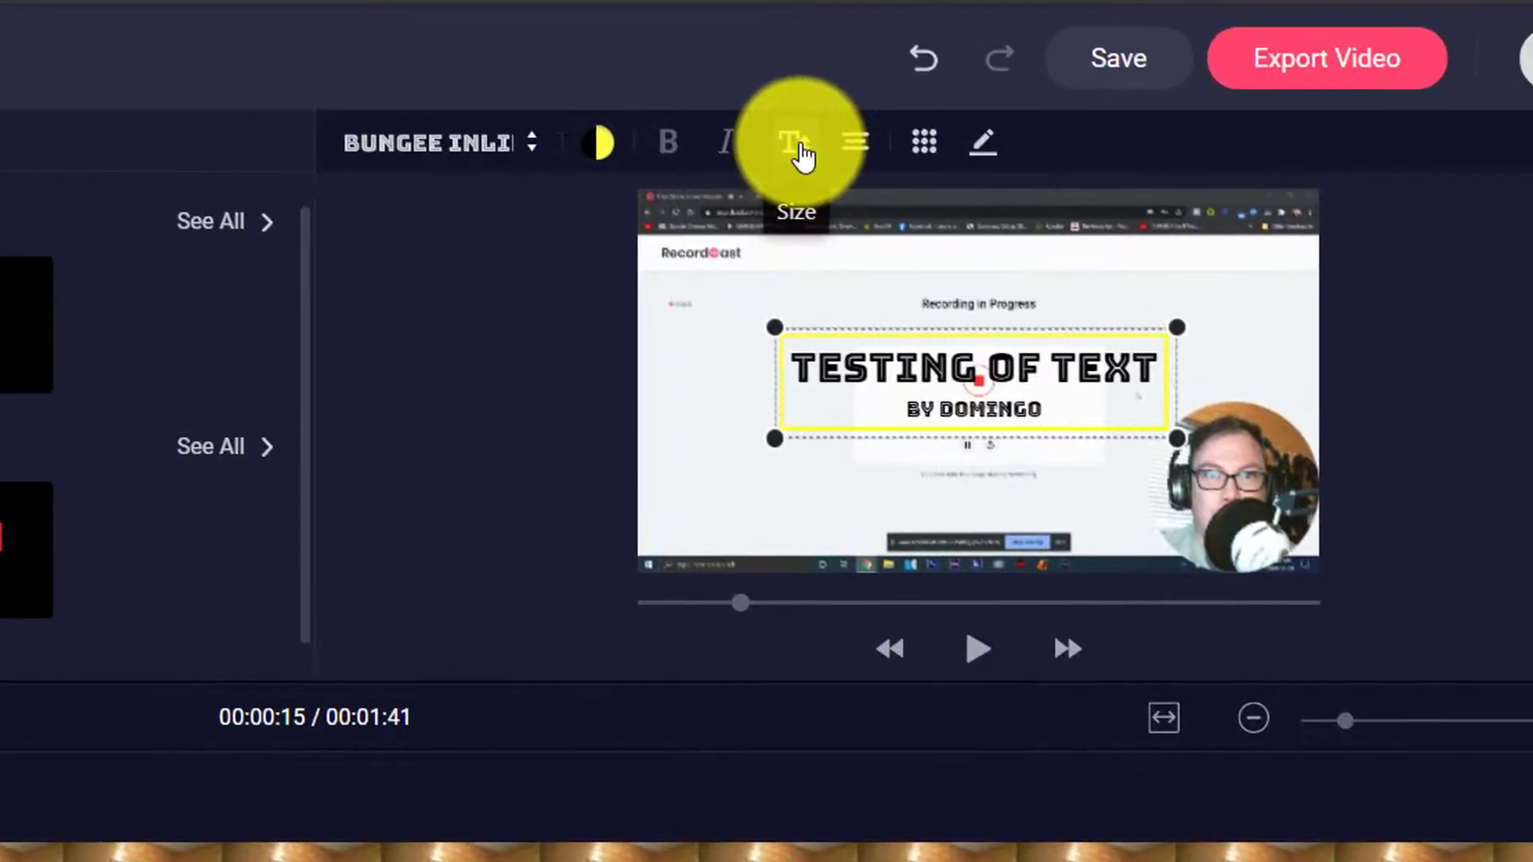
Step: Enlarge the title text by several size steps, and reduce it again by two steps
{"action": "left_click", "coordinate": [917, 27]}
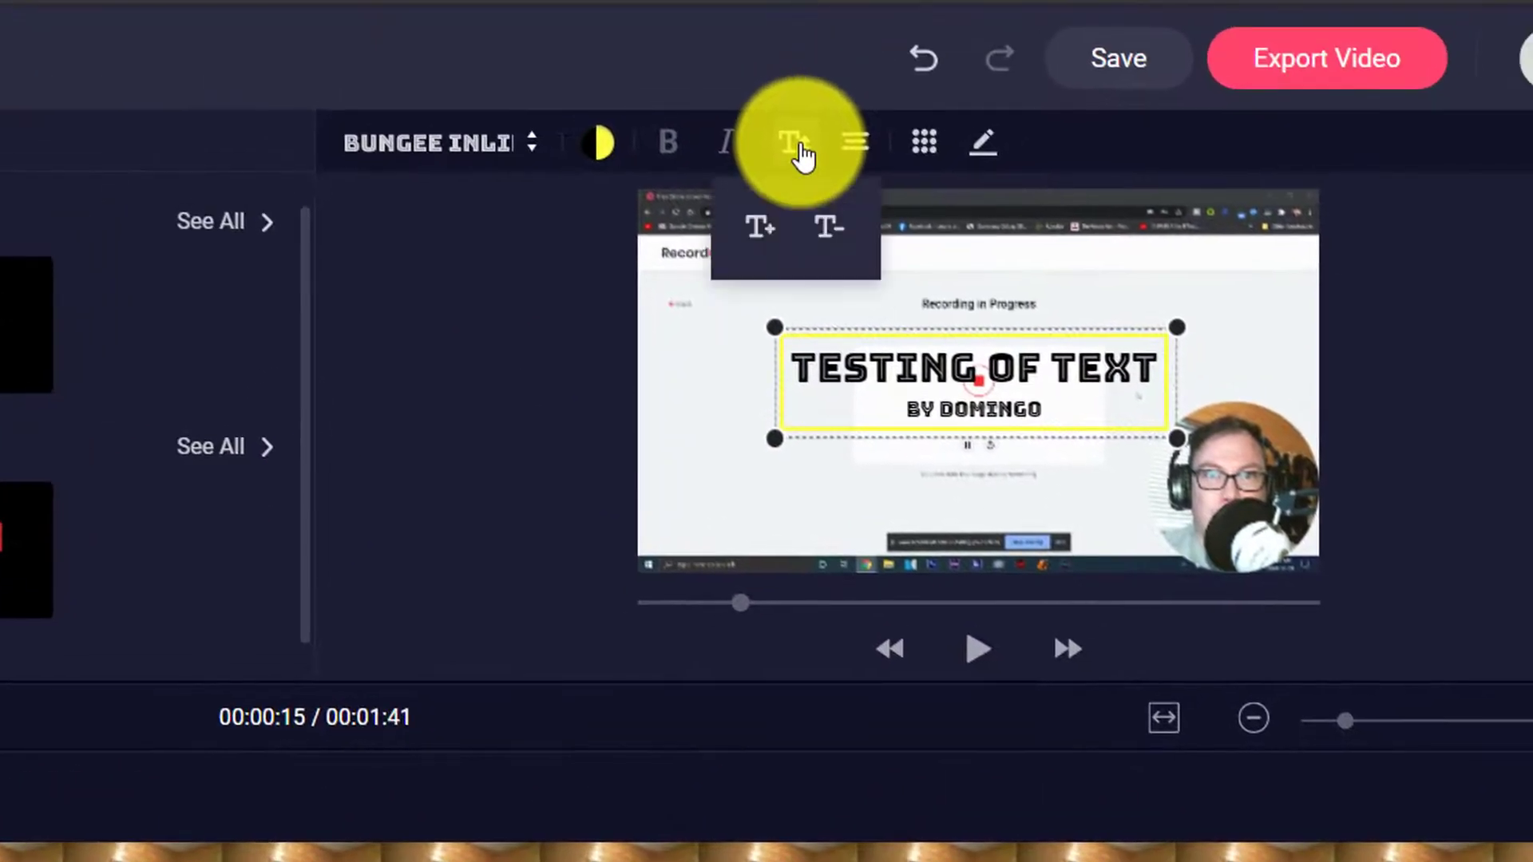
{"action": "left_click", "coordinate": [769, 241]}
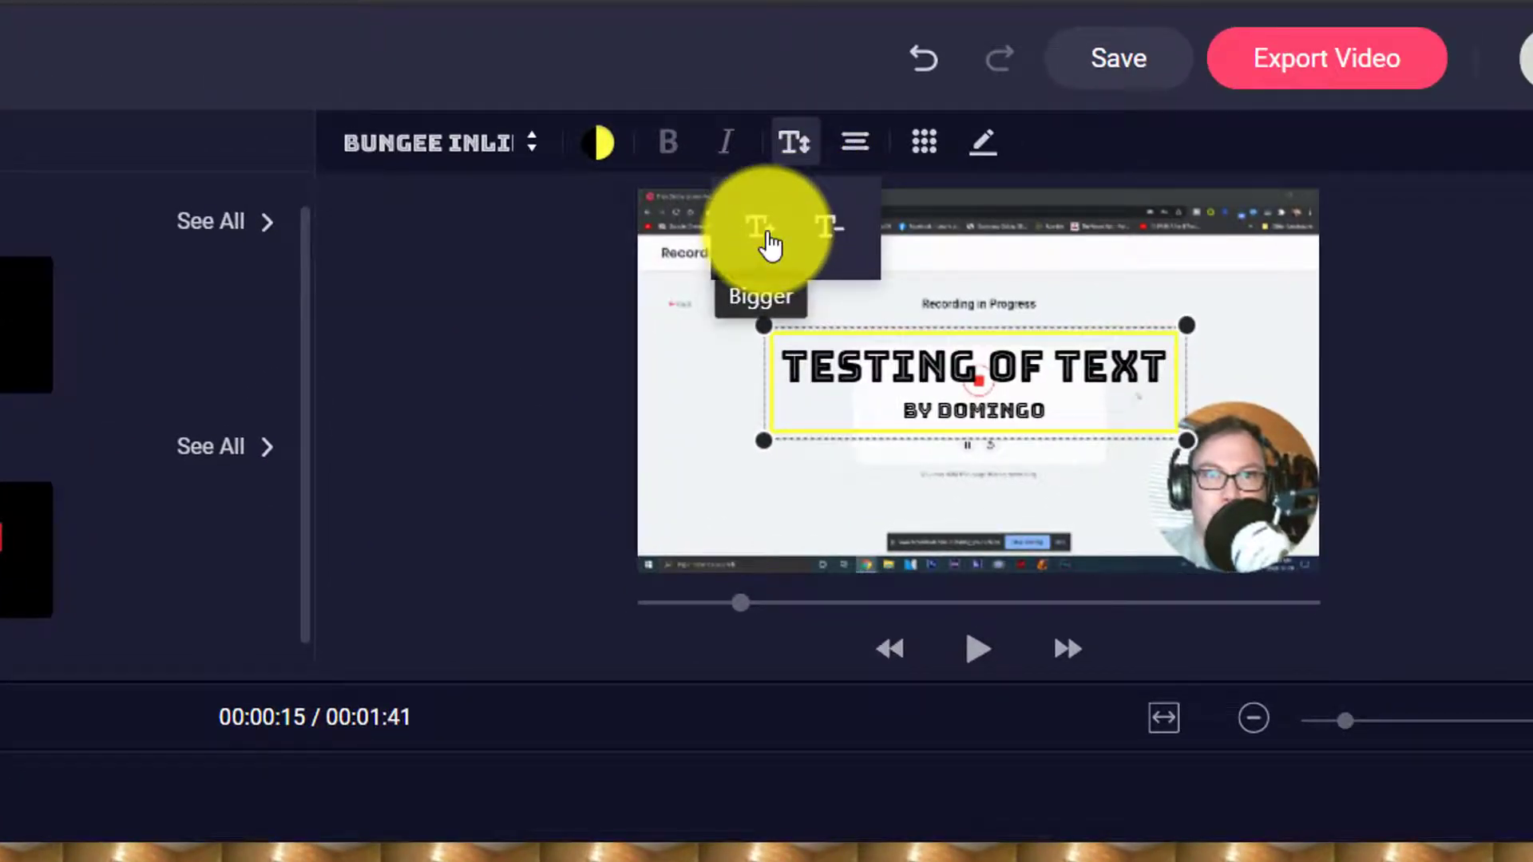
{"action": "left_click", "coordinate": [769, 241]}
{"action": "left_click", "coordinate": [769, 241]}
{"action": "left_click", "coordinate": [769, 241]}
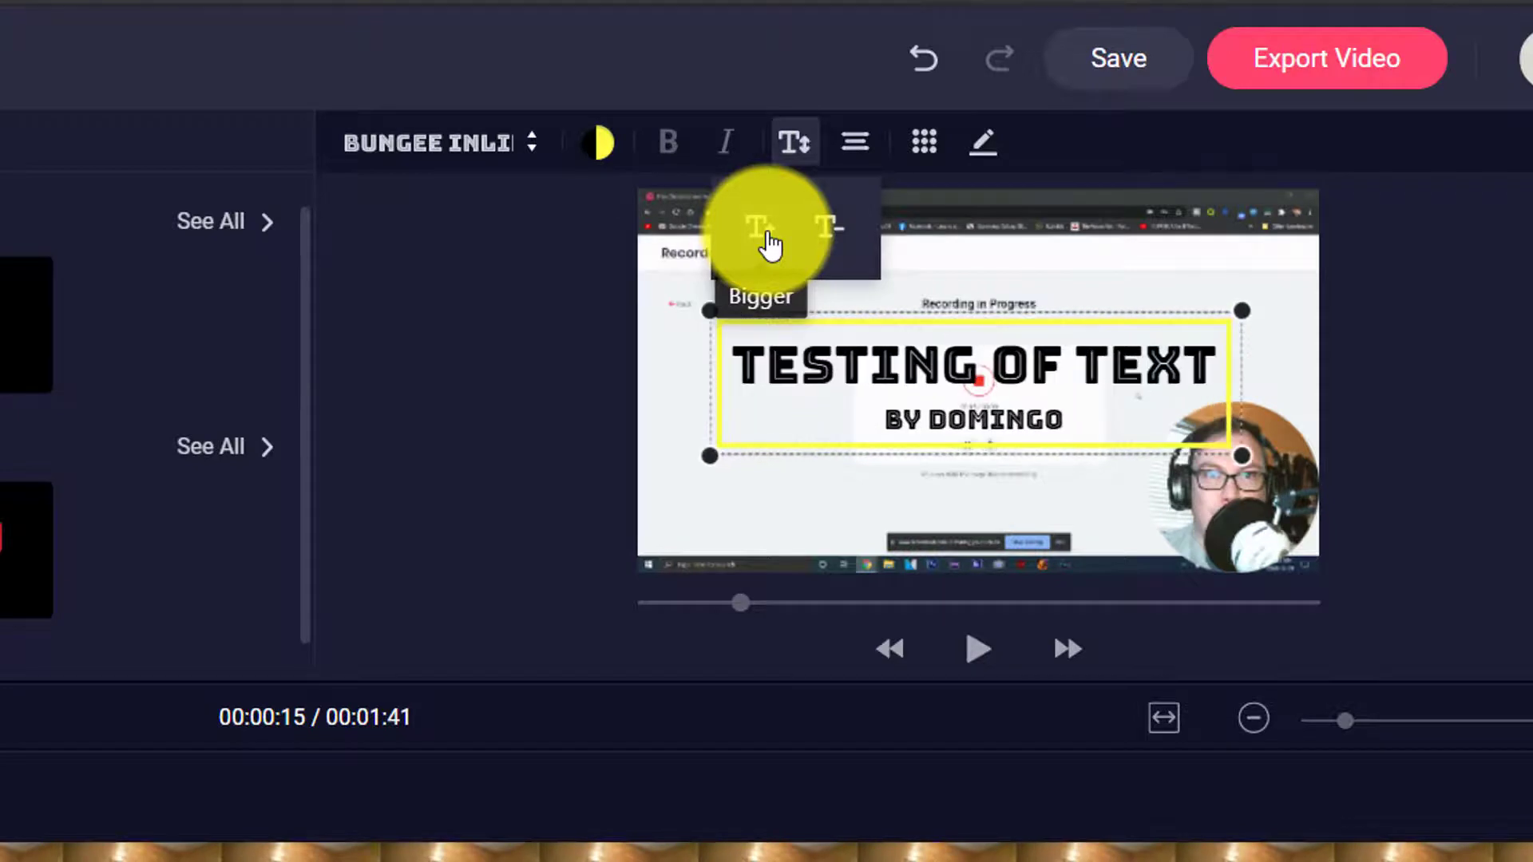
{"action": "left_click", "coordinate": [830, 230]}
{"action": "left_click", "coordinate": [828, 229]}
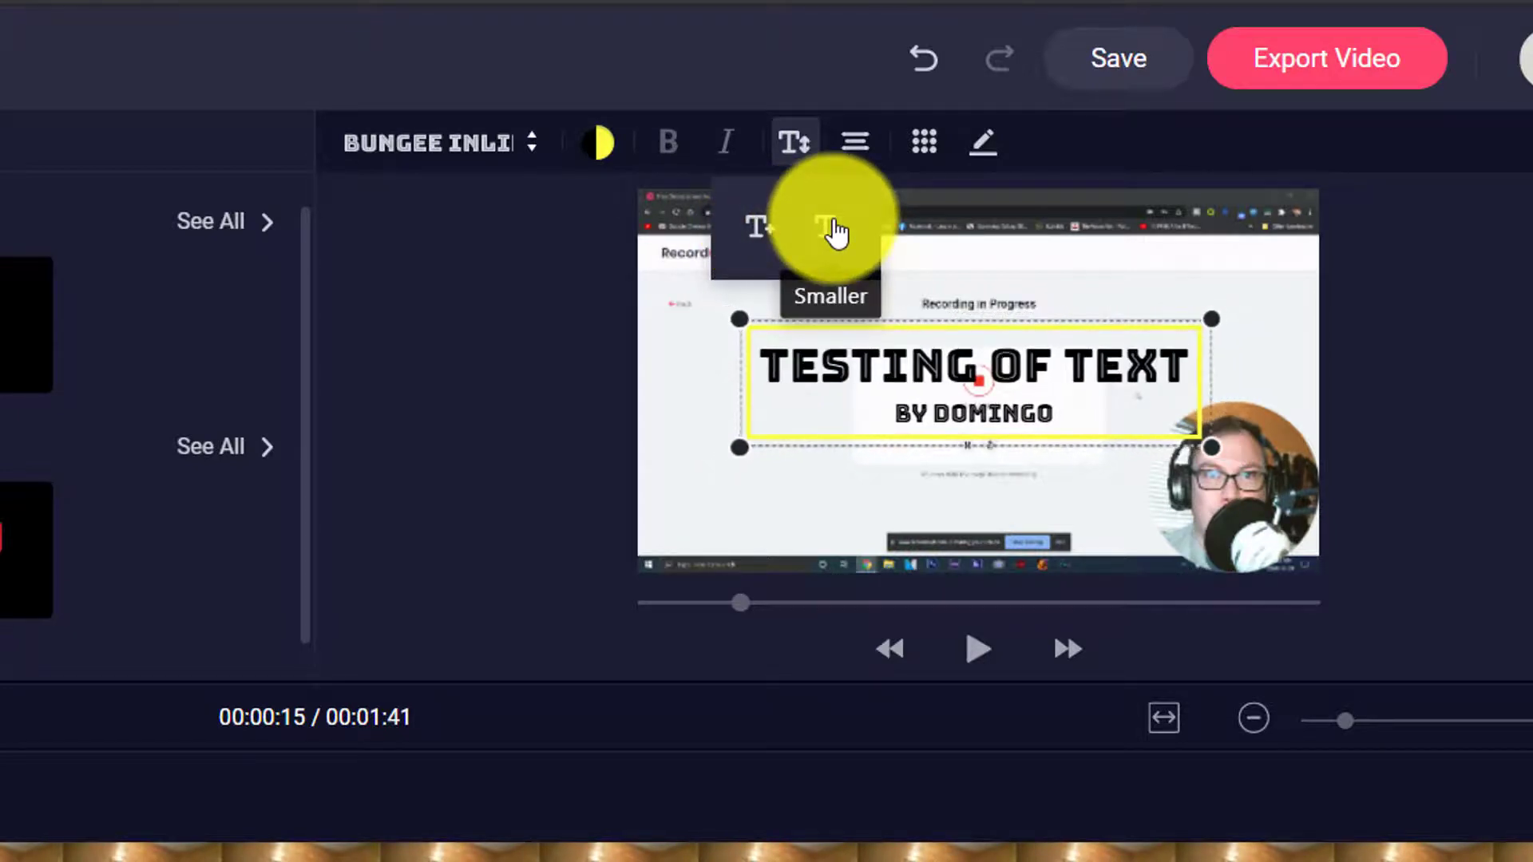
Step: Align the title's text to the right, after trying left and centre alignment
{"action": "left_click", "coordinate": [855, 151]}
{"action": "left_click", "coordinate": [780, 239]}
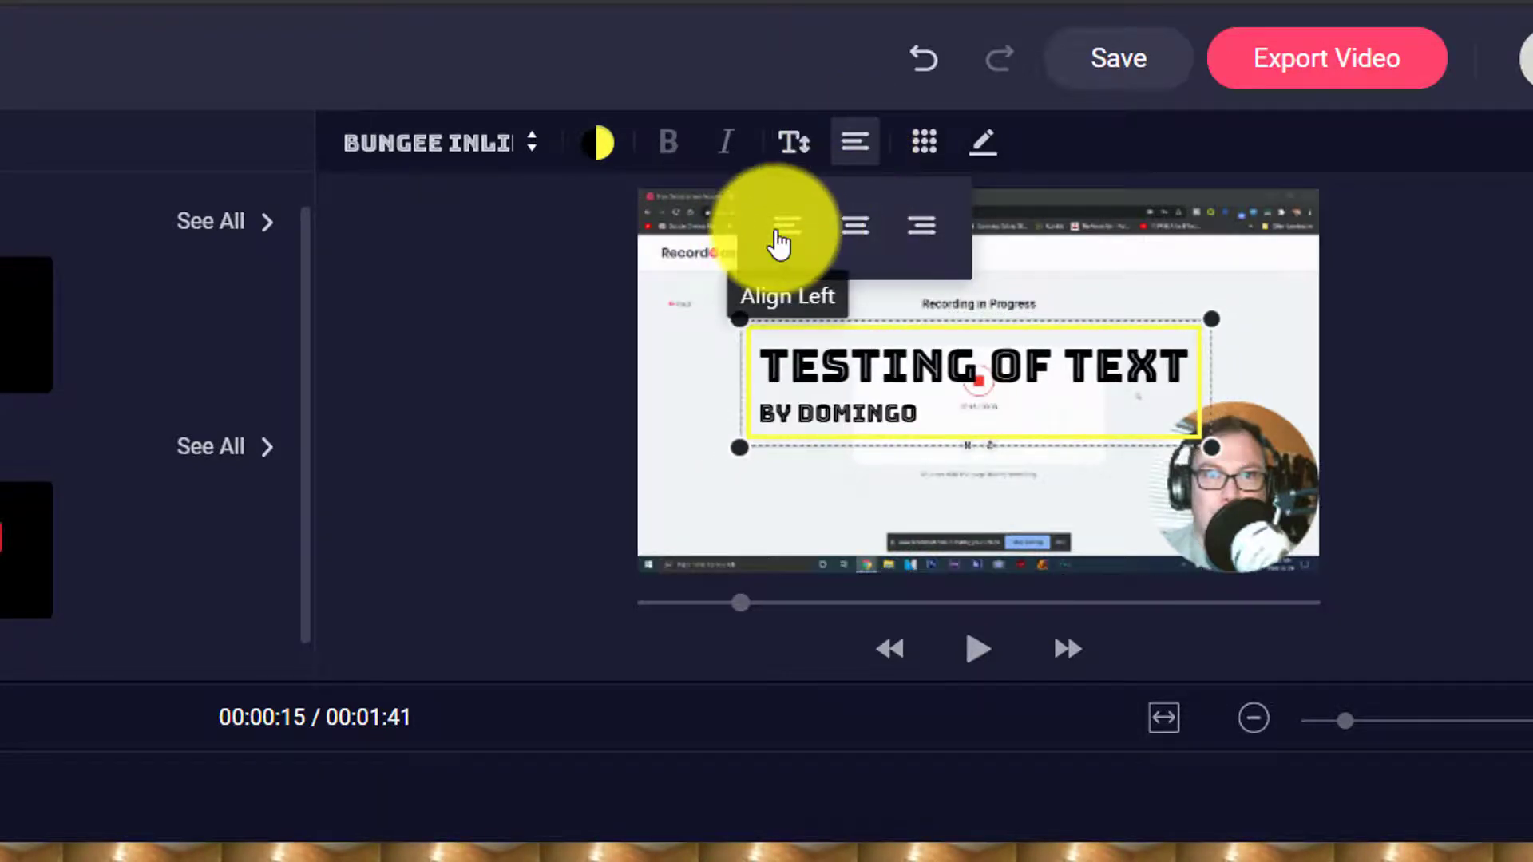
{"action": "left_click", "coordinate": [856, 226]}
{"action": "left_click", "coordinate": [921, 232]}
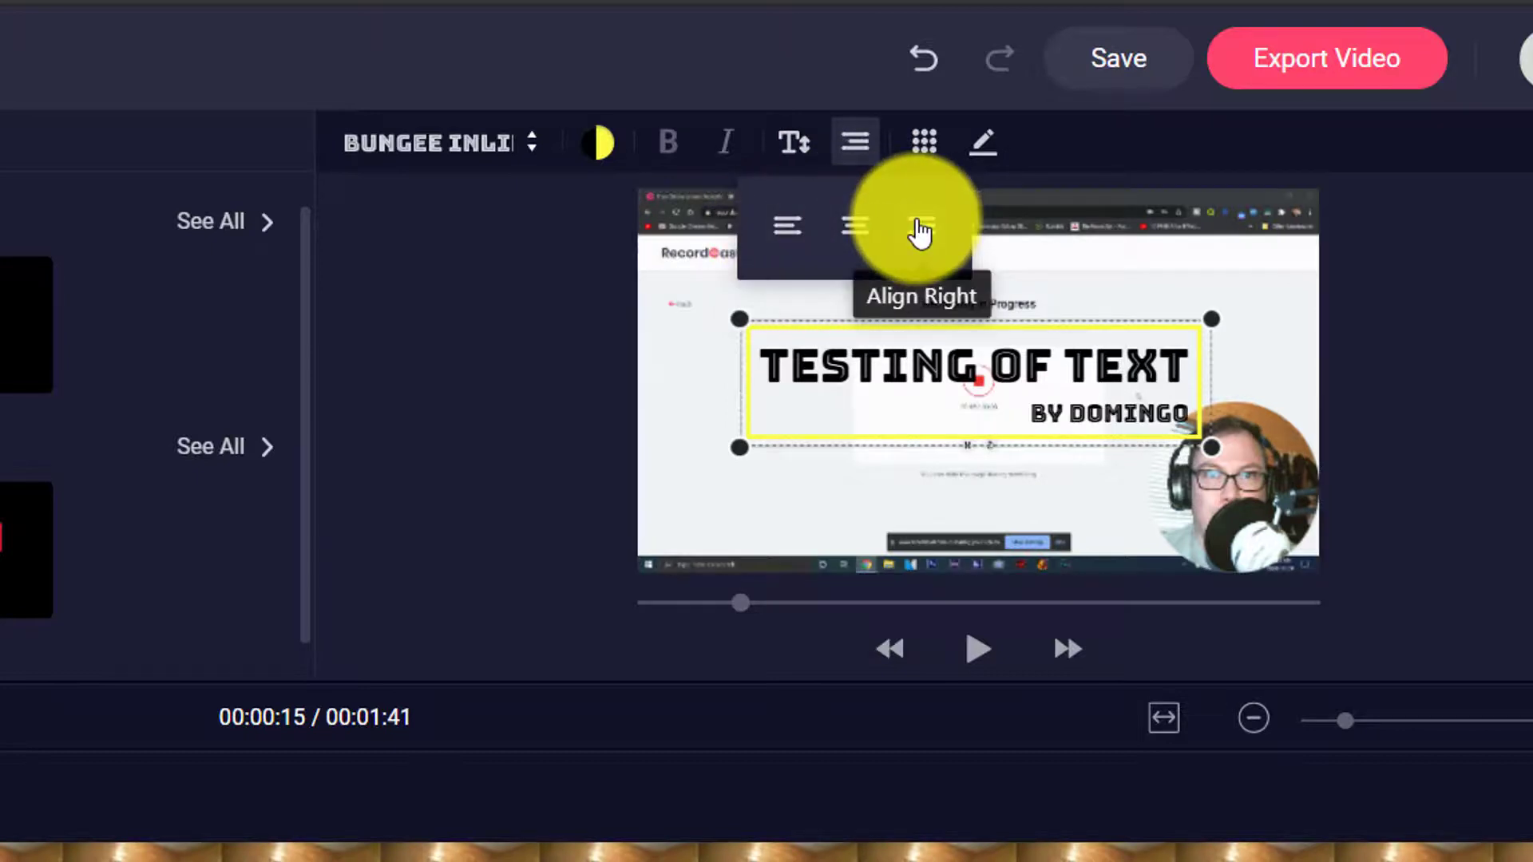
Step: Place the title at the middle-right preset position of the frame, after trying the top-right corner and the middle-left preset
{"action": "left_click_drag", "start_coordinate": [1082, 404], "coordinate": [1197, 293]}
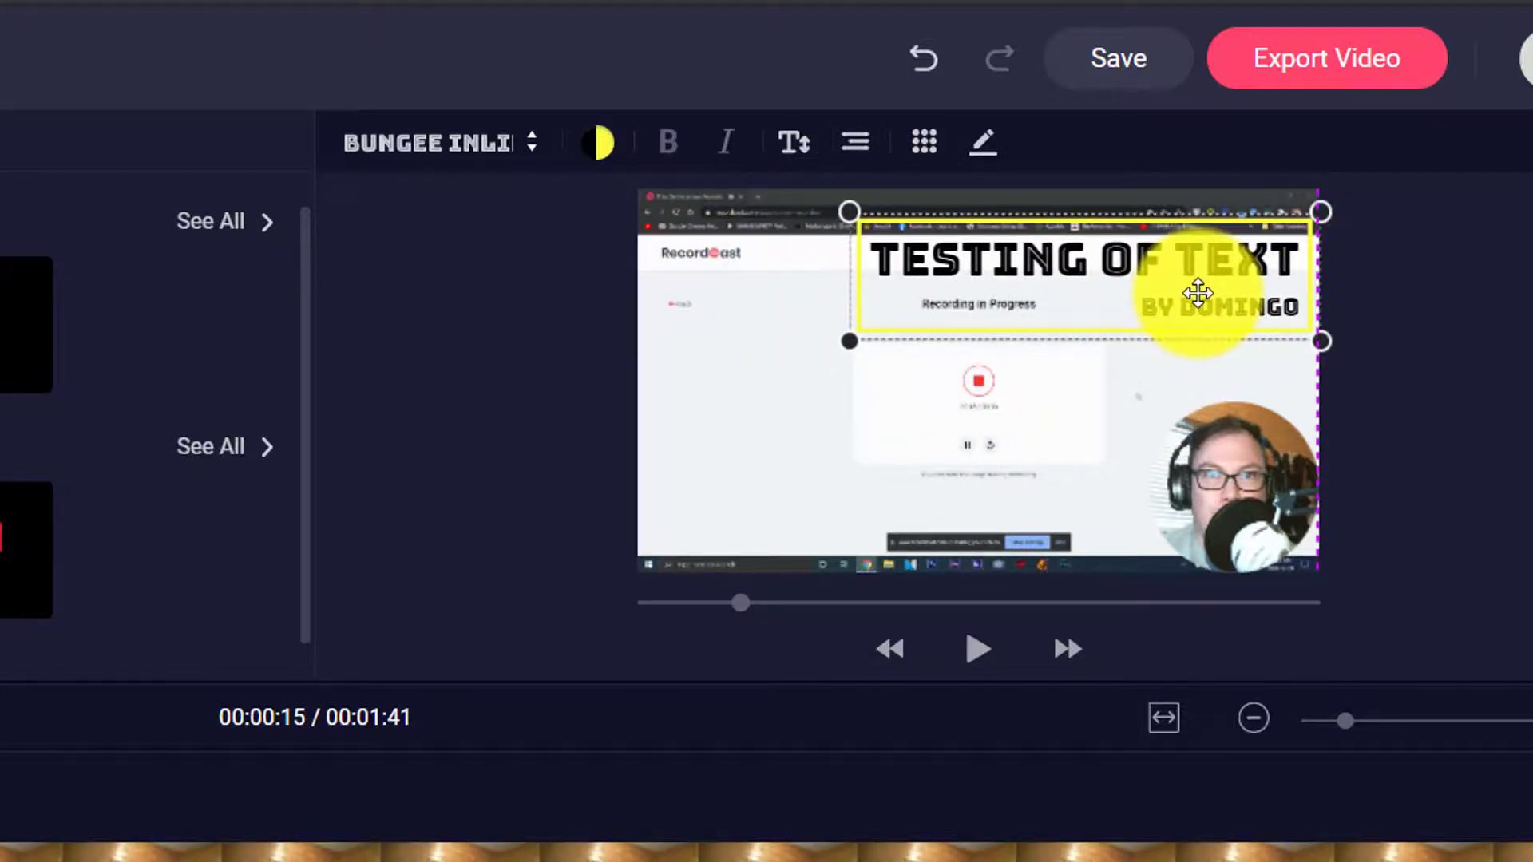
{"action": "left_click", "coordinate": [922, 148]}
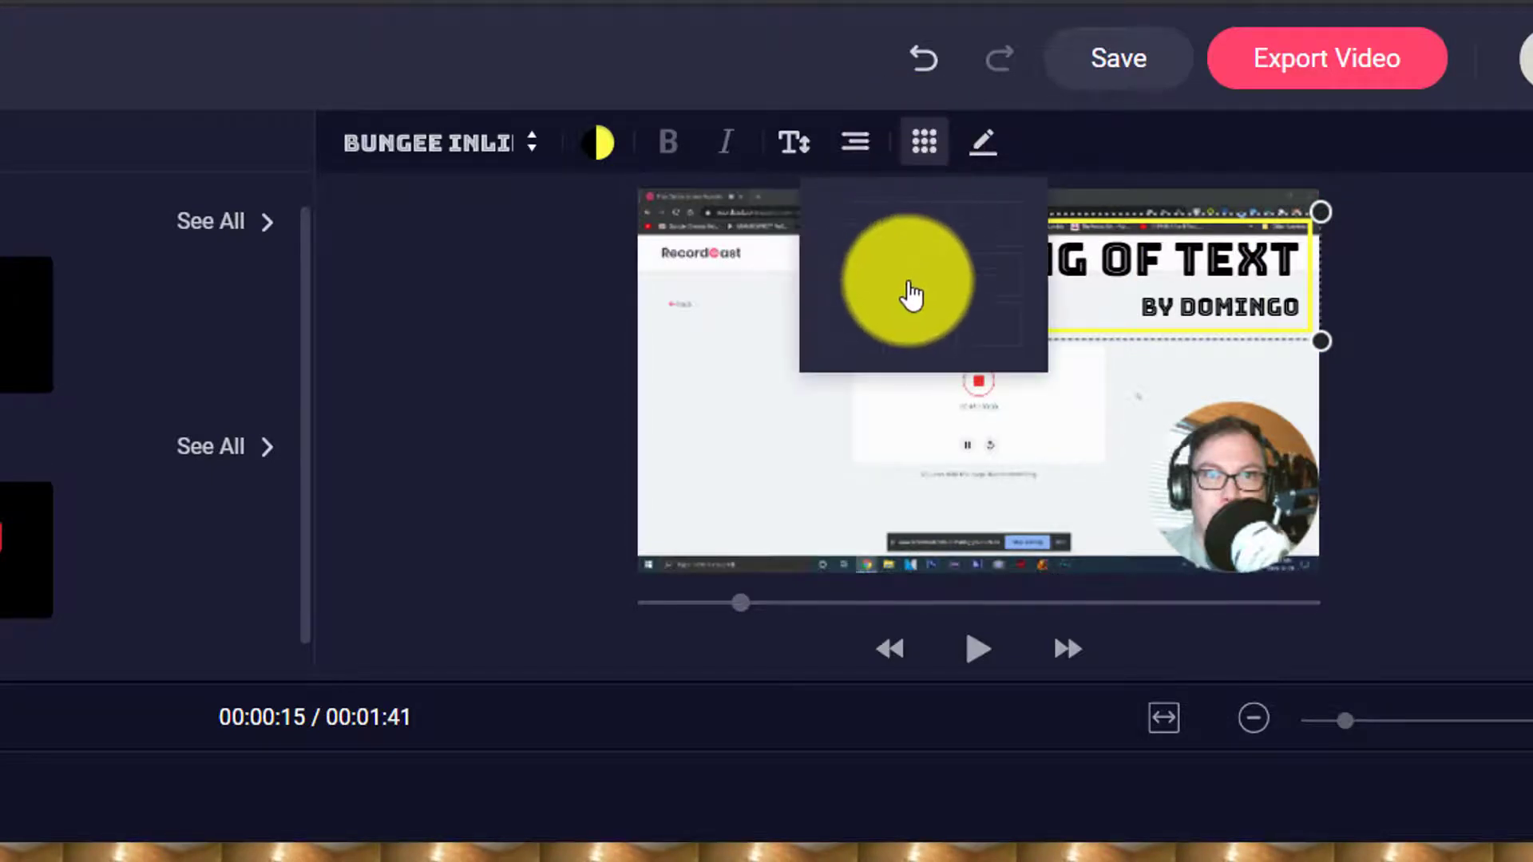
{"action": "left_click", "coordinate": [866, 306]}
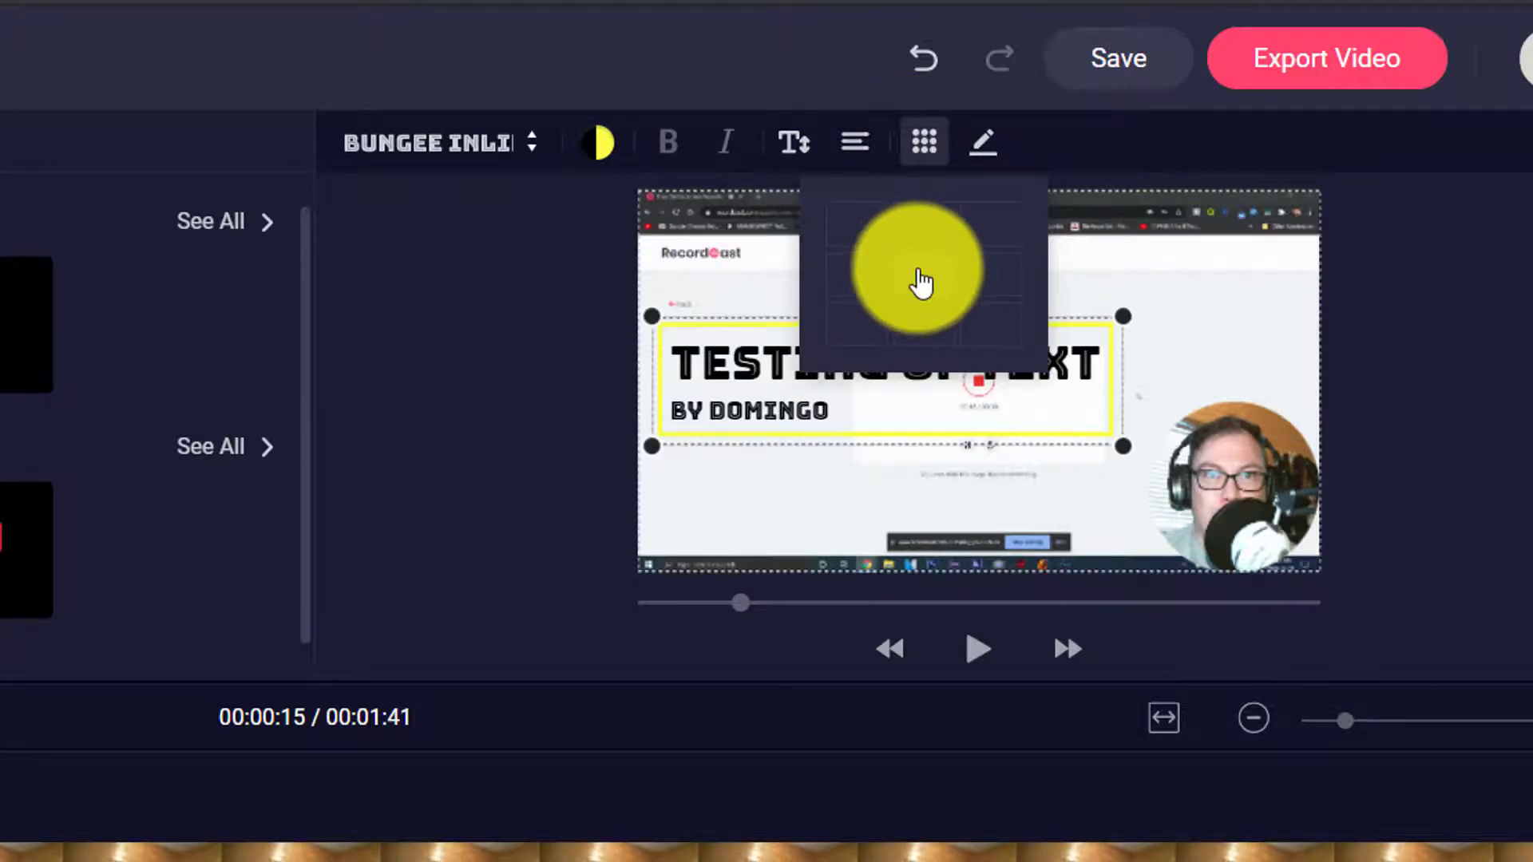
{"action": "left_click", "coordinate": [993, 232]}
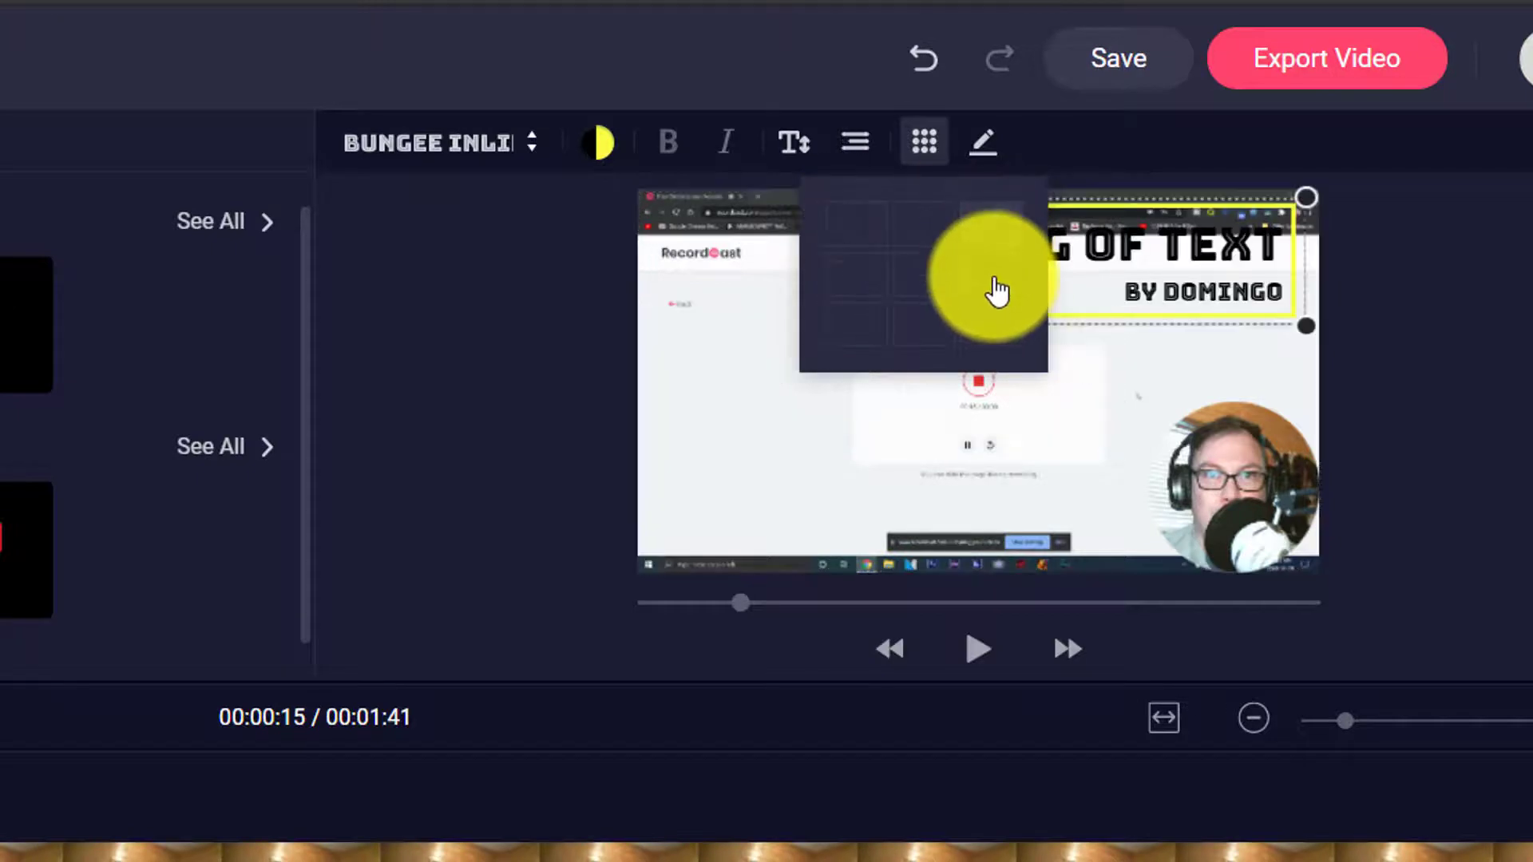
{"action": "left_click", "coordinate": [992, 279]}
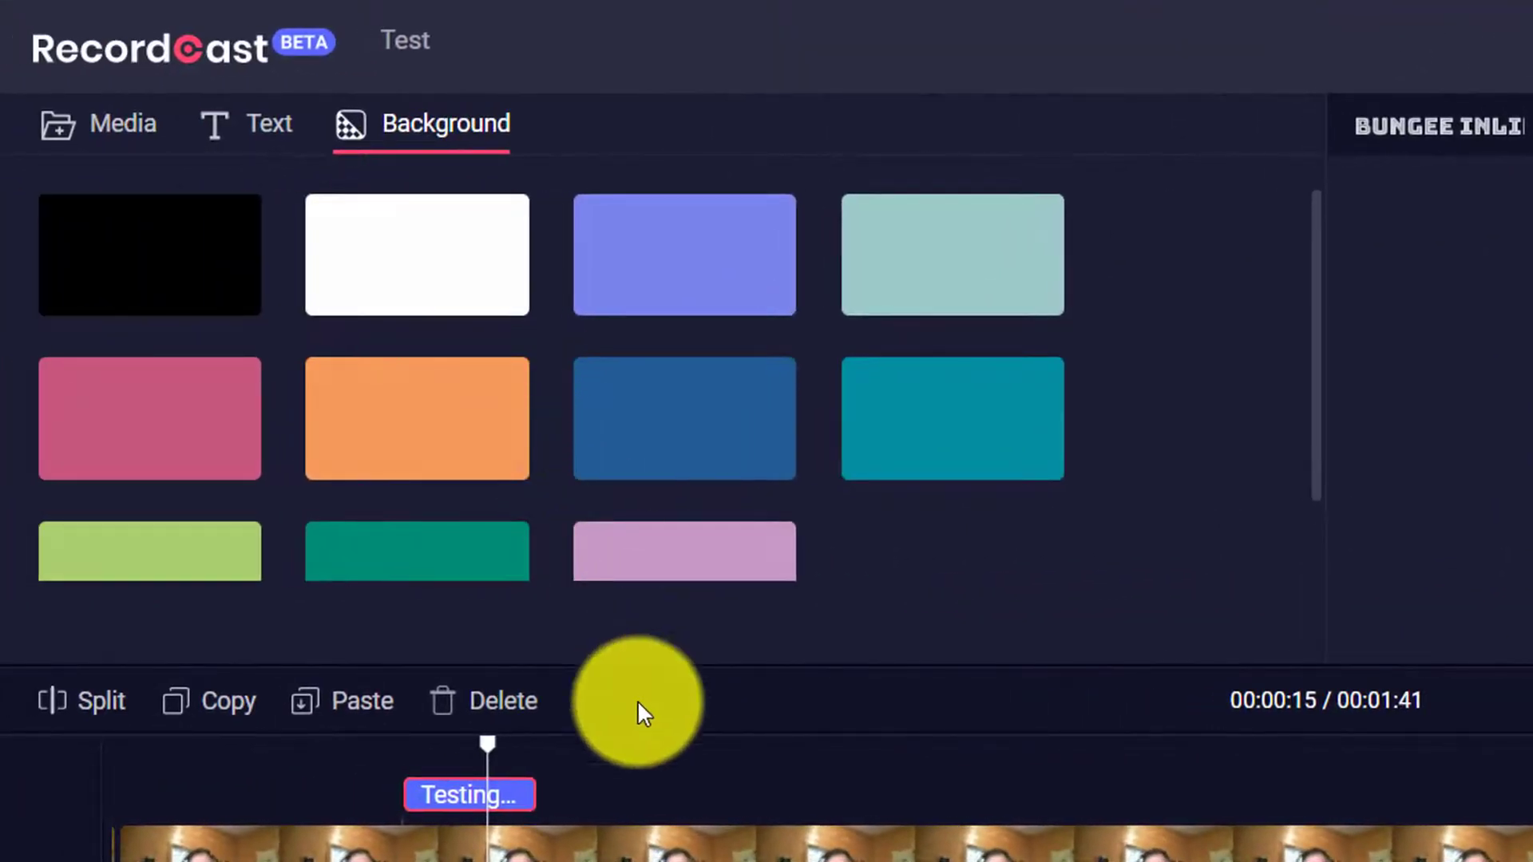
Step: Add an orange background clip at the end of the main track
{"action": "left_click", "coordinate": [479, 460]}
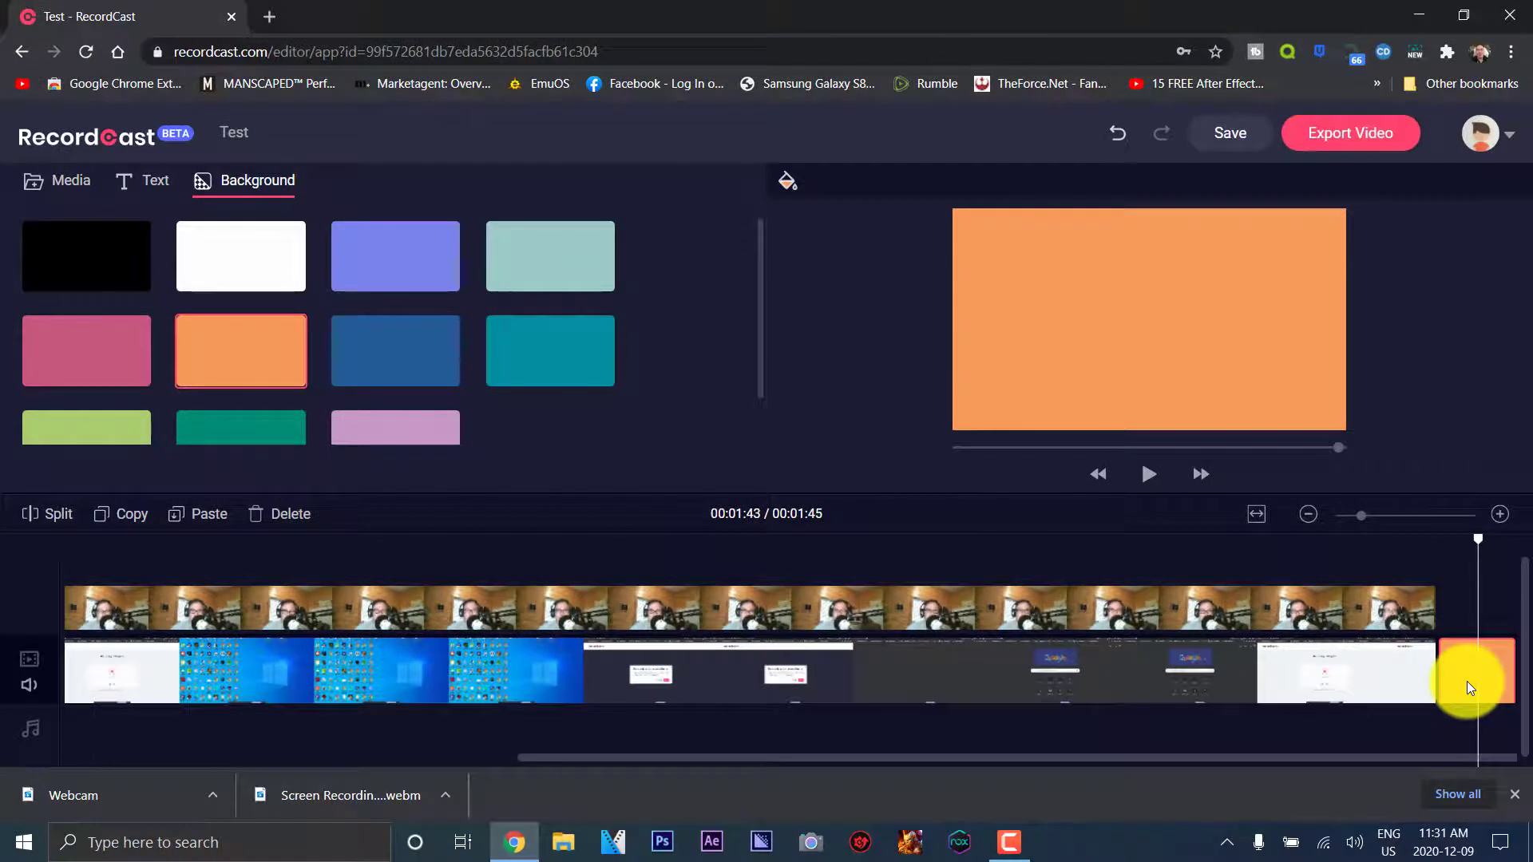
Step: Try the orange background clip at several timeline spots, ending on the webcam track just after the title clip
{"action": "left_click_drag", "start_coordinate": [1468, 682], "coordinate": [204, 620]}
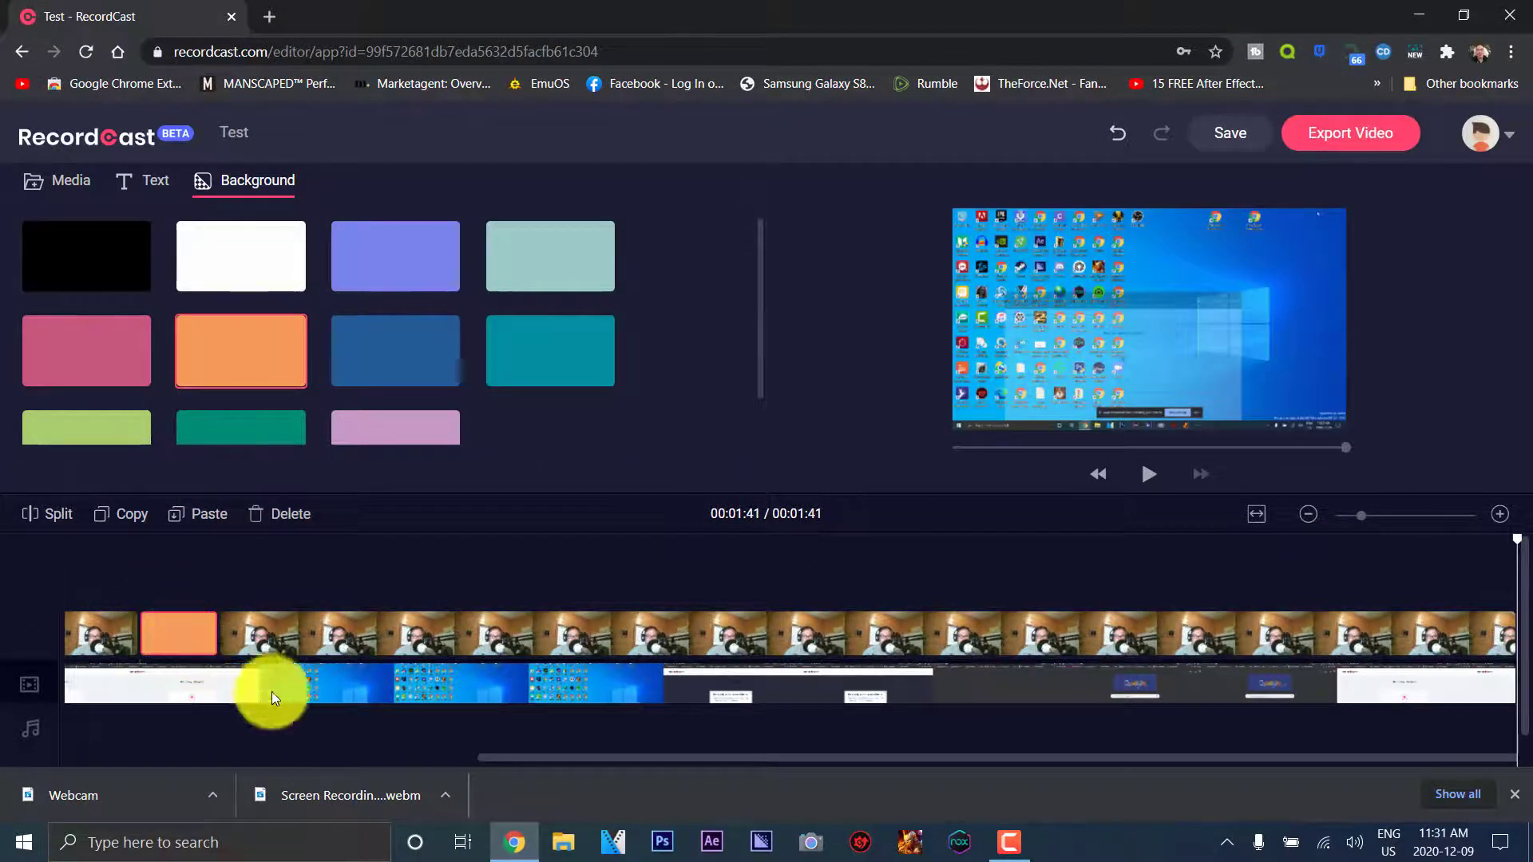
{"action": "left_click_drag", "start_coordinate": [477, 755], "coordinate": [194, 744]}
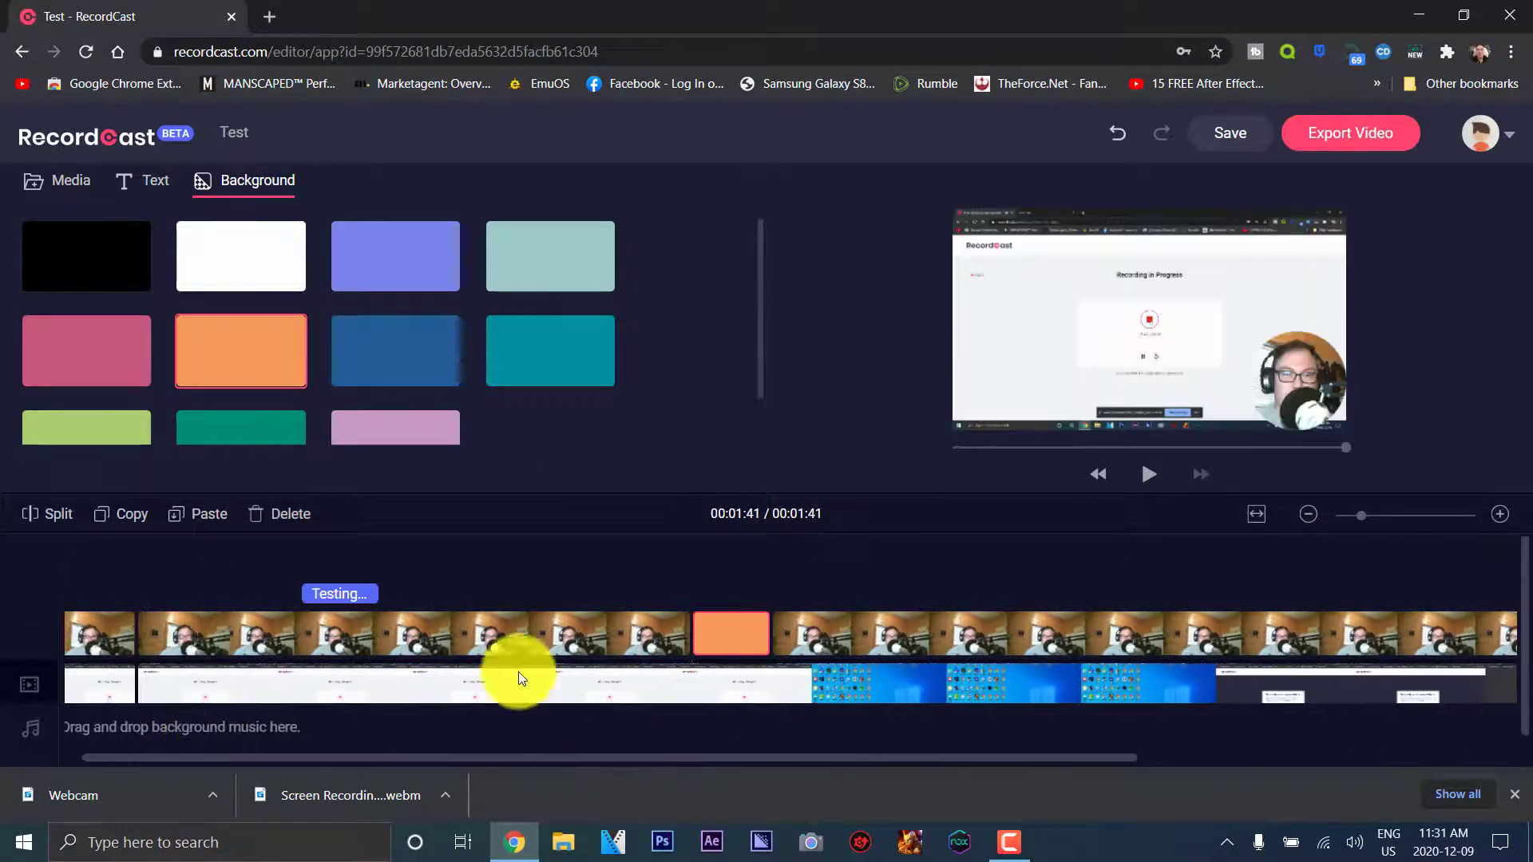
{"action": "mouse_move", "coordinate": [539, 553]}
{"action": "left_mouse_down"}
{"action": "mouse_move", "coordinate": [458, 555]}
{"action": "mouse_move", "coordinate": [467, 532]}
{"action": "mouse_move", "coordinate": [452, 548]}
{"action": "mouse_move", "coordinate": [476, 636]}
{"action": "left_mouse_up"}
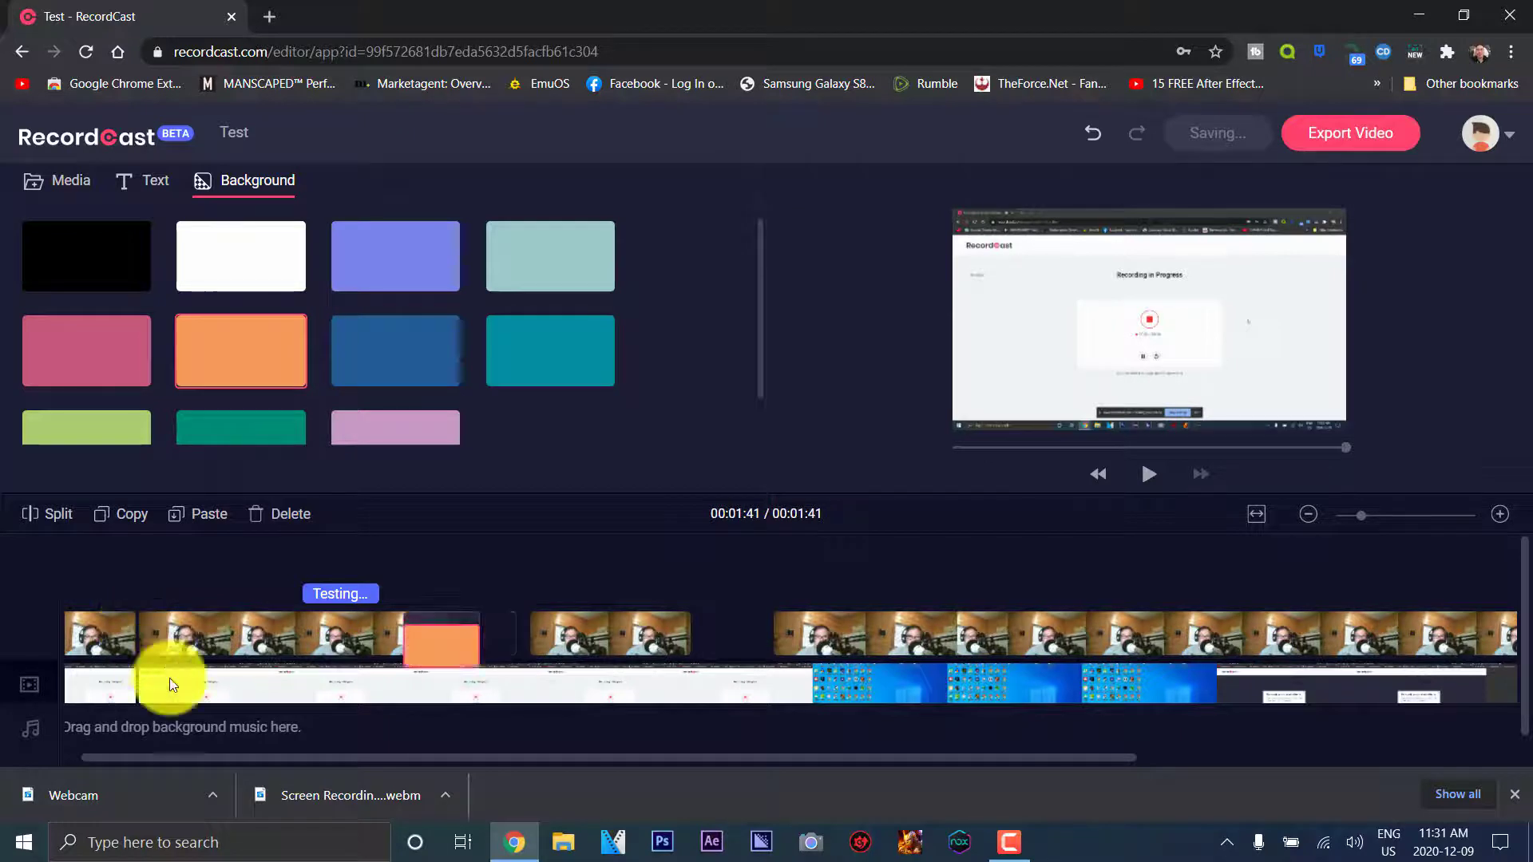
{"action": "left_click_drag", "start_coordinate": [201, 735], "coordinate": [89, 528]}
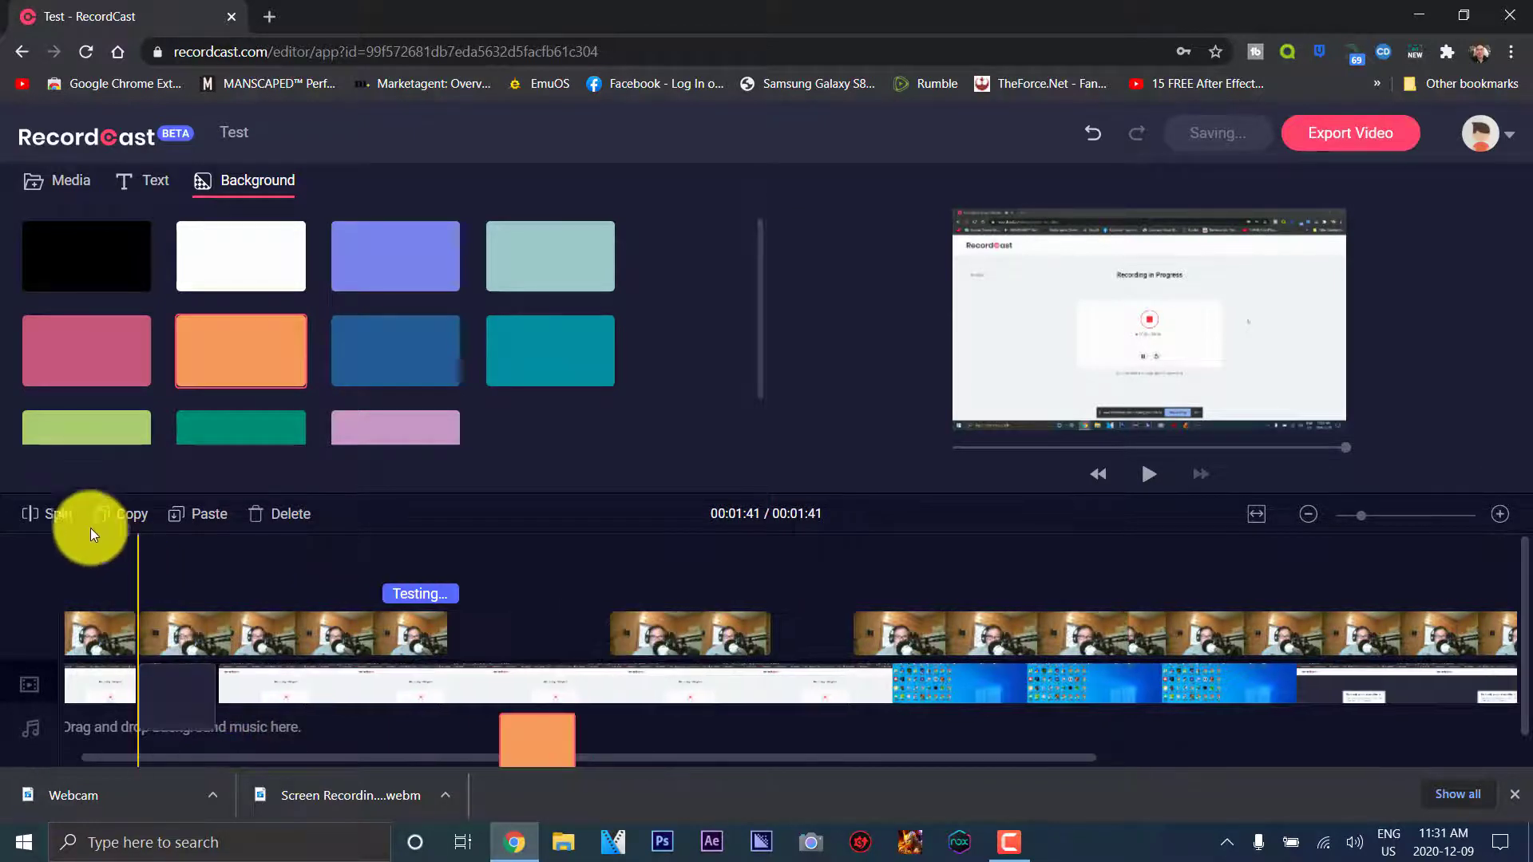
{"action": "left_click_drag", "start_coordinate": [414, 629], "coordinate": [457, 629]}
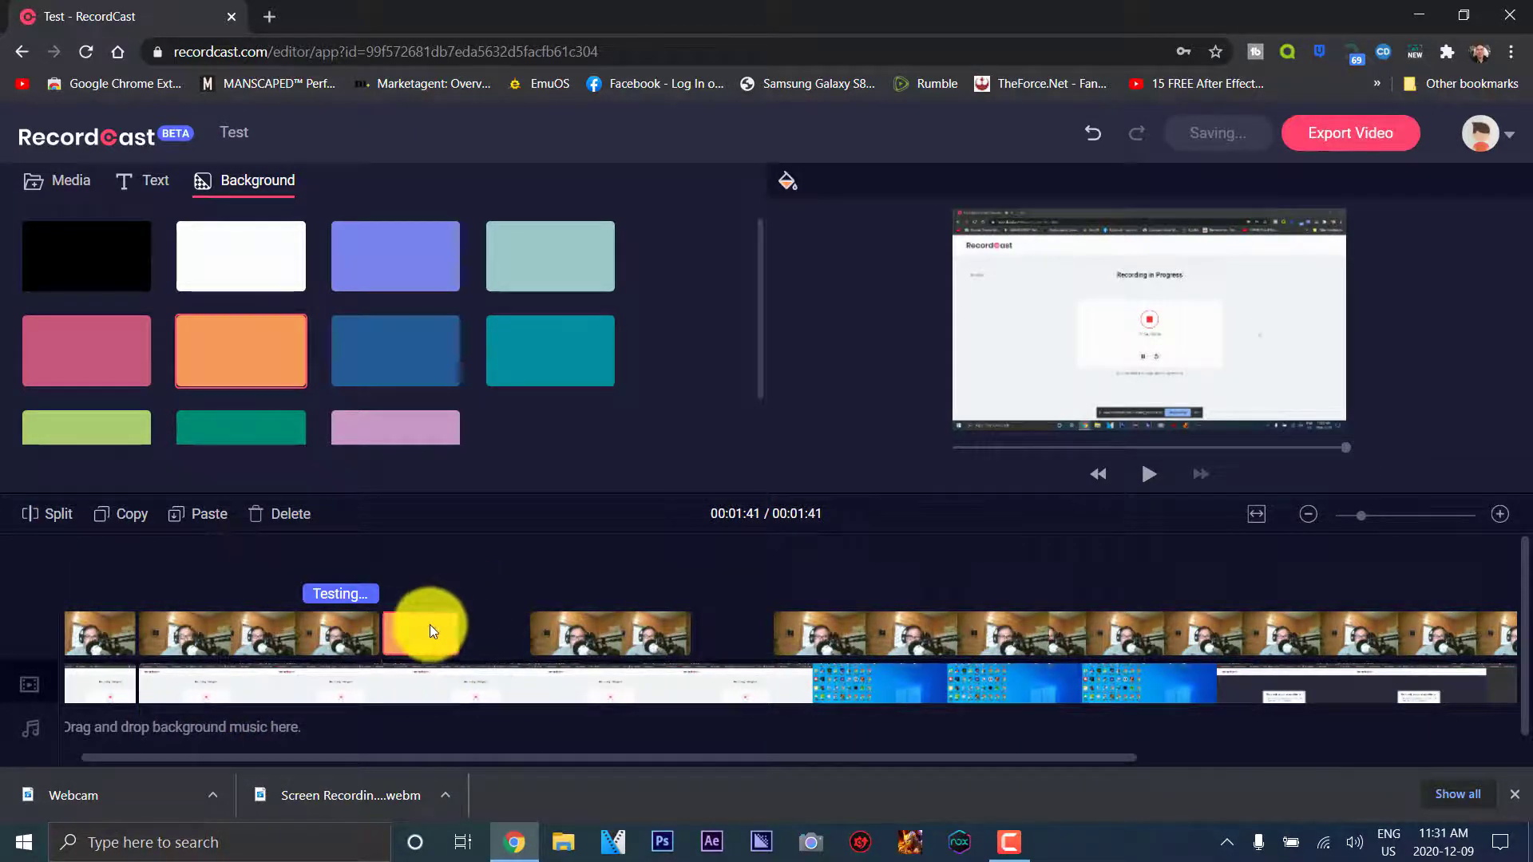
{"action": "left_click", "coordinate": [399, 583]}
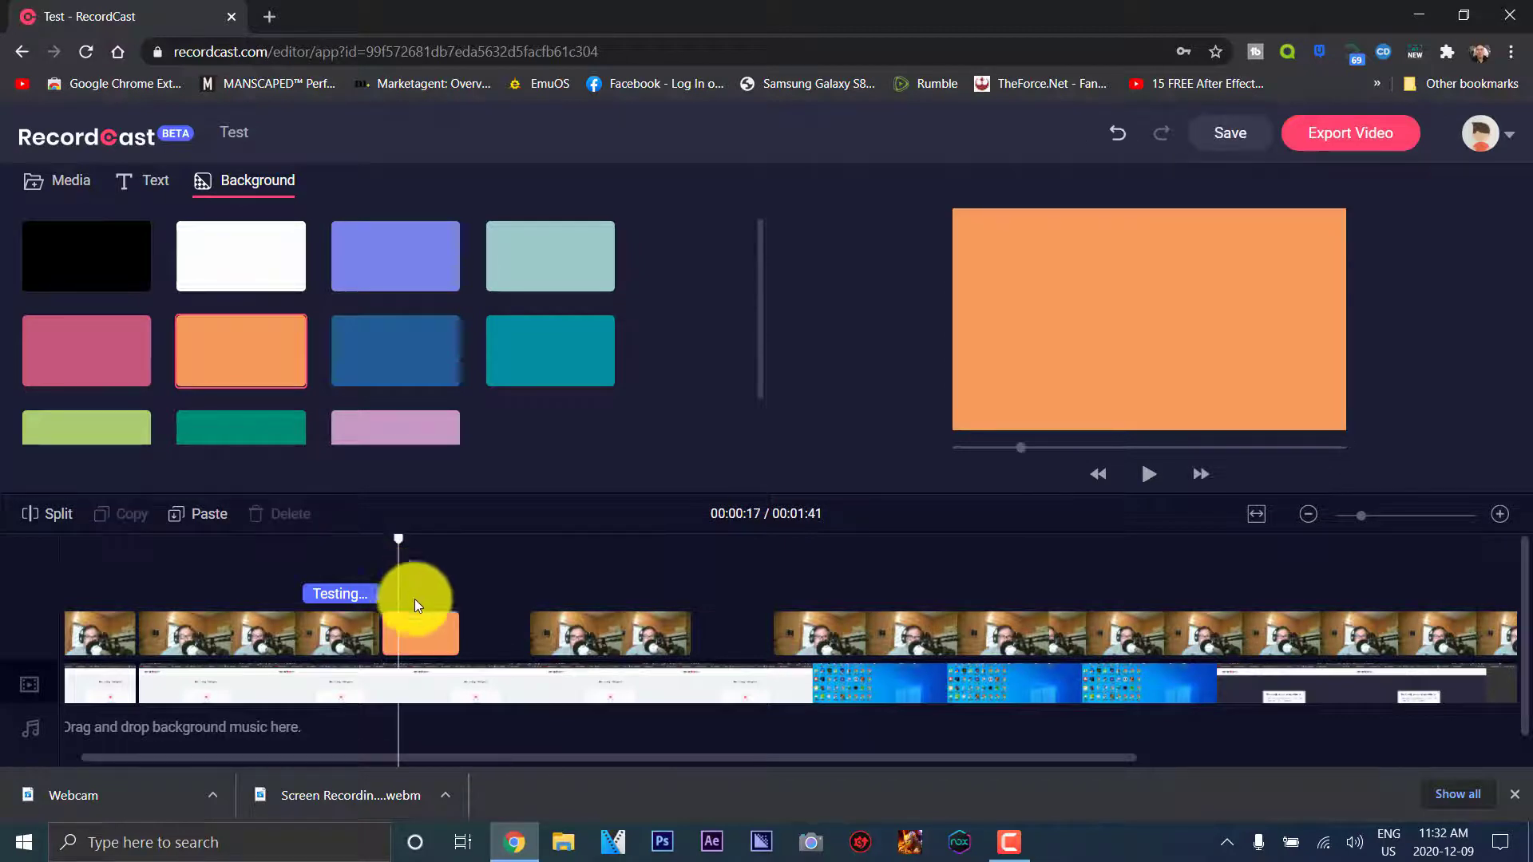
Step: Recolour the orange background clip with the medium yellow solid colour, and delete the clip
{"action": "left_click", "coordinate": [420, 627]}
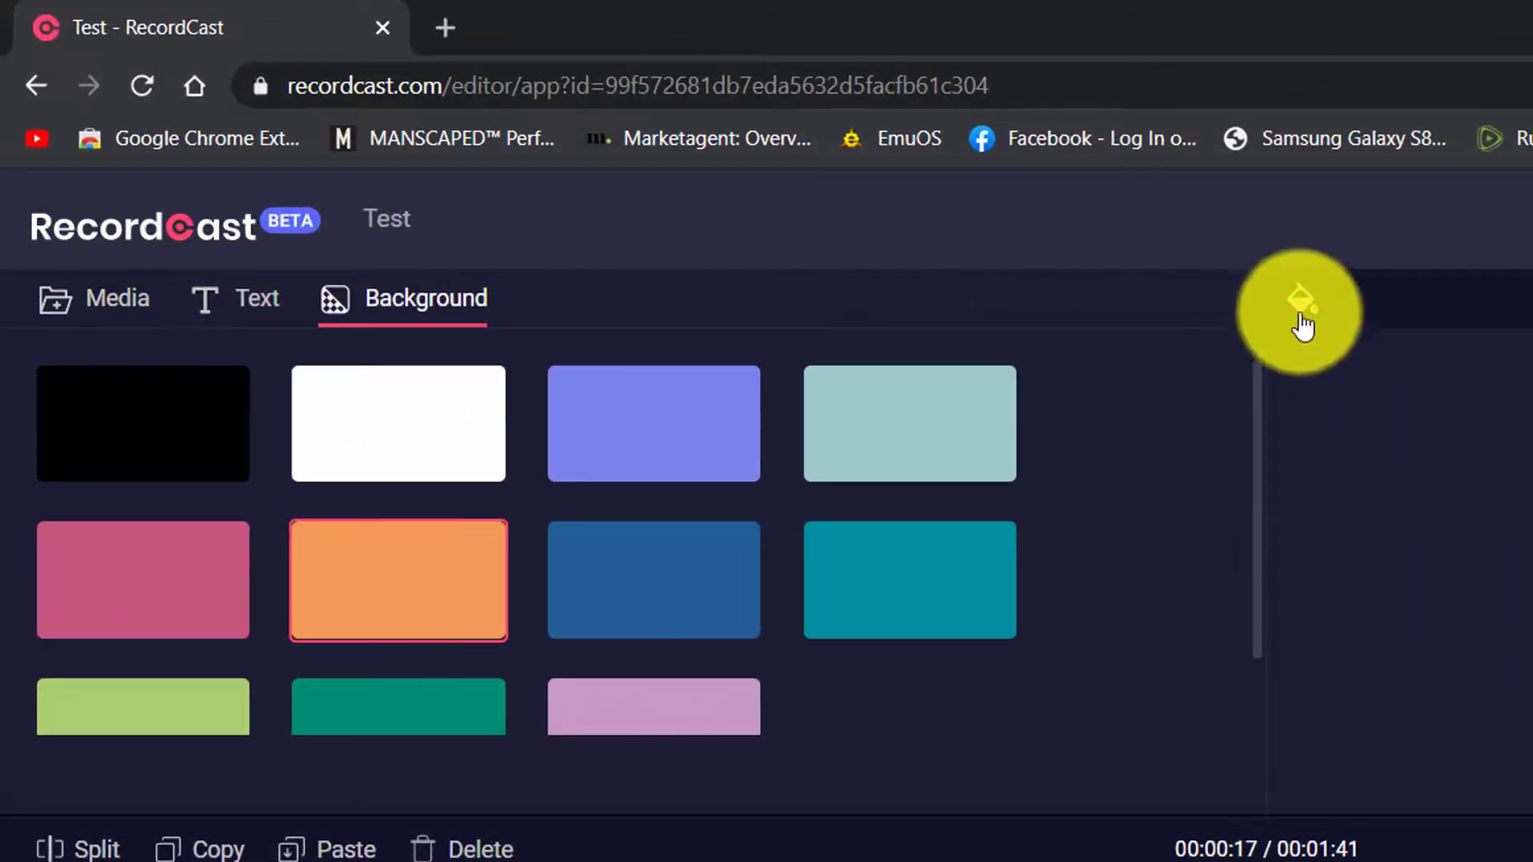
{"action": "left_click", "coordinate": [1301, 319]}
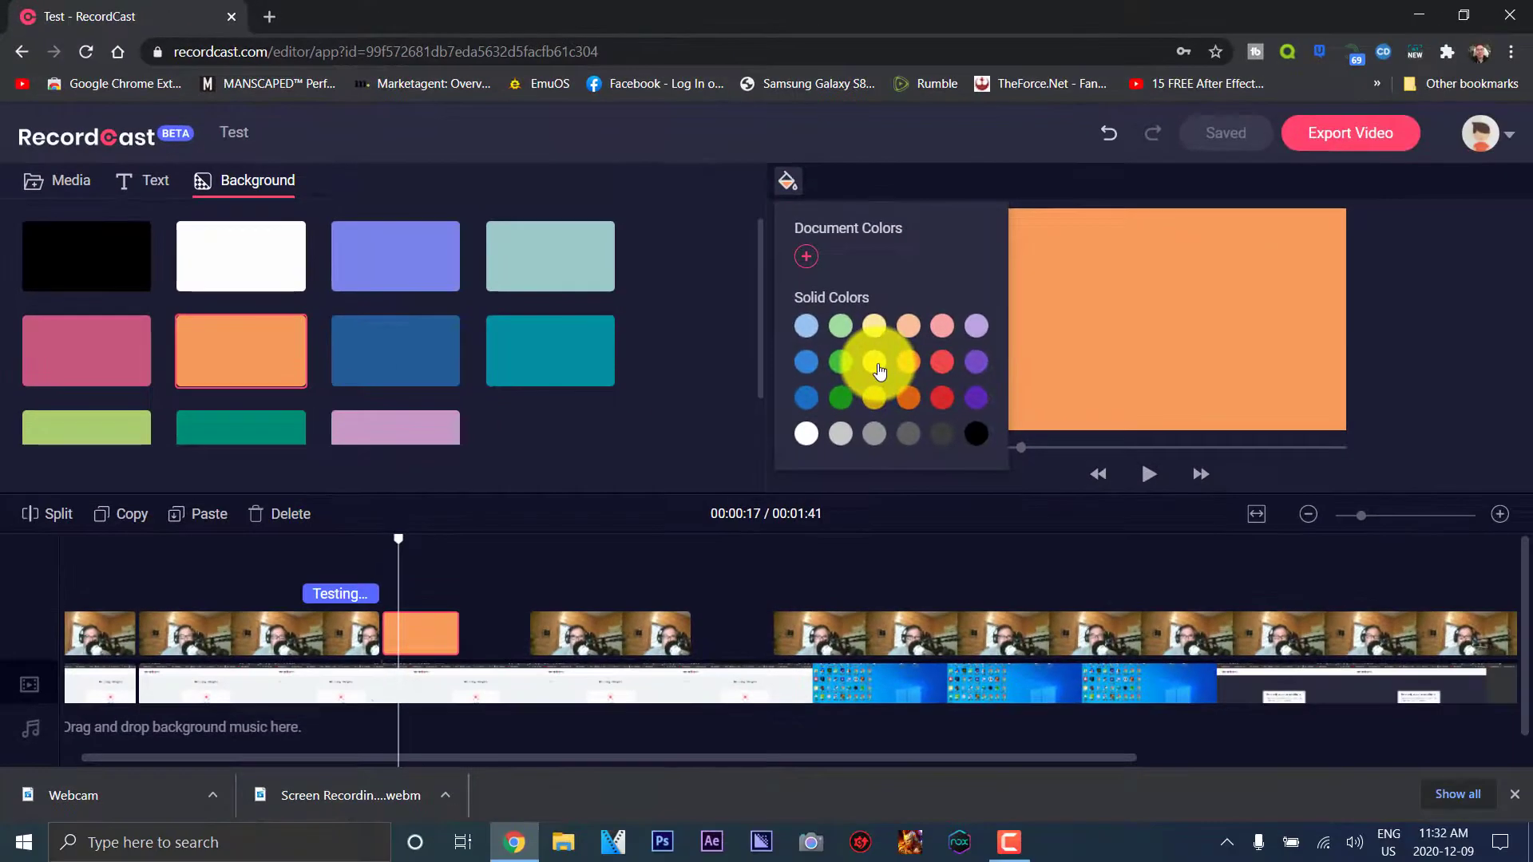
{"action": "left_click", "coordinate": [876, 364]}
{"action": "left_click", "coordinate": [430, 639]}
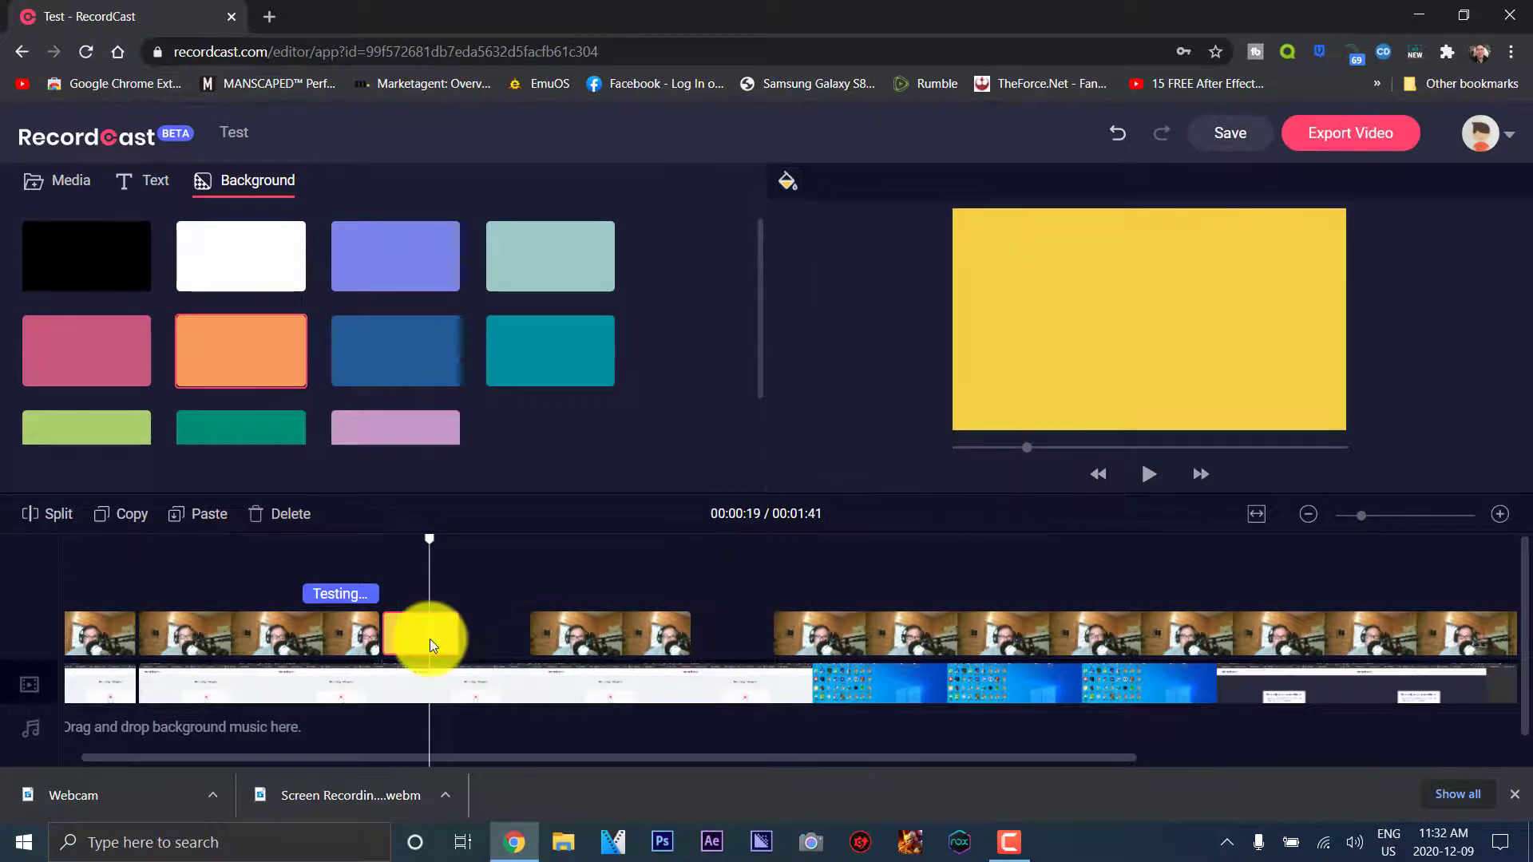
{"action": "key", "text": "Delete"}
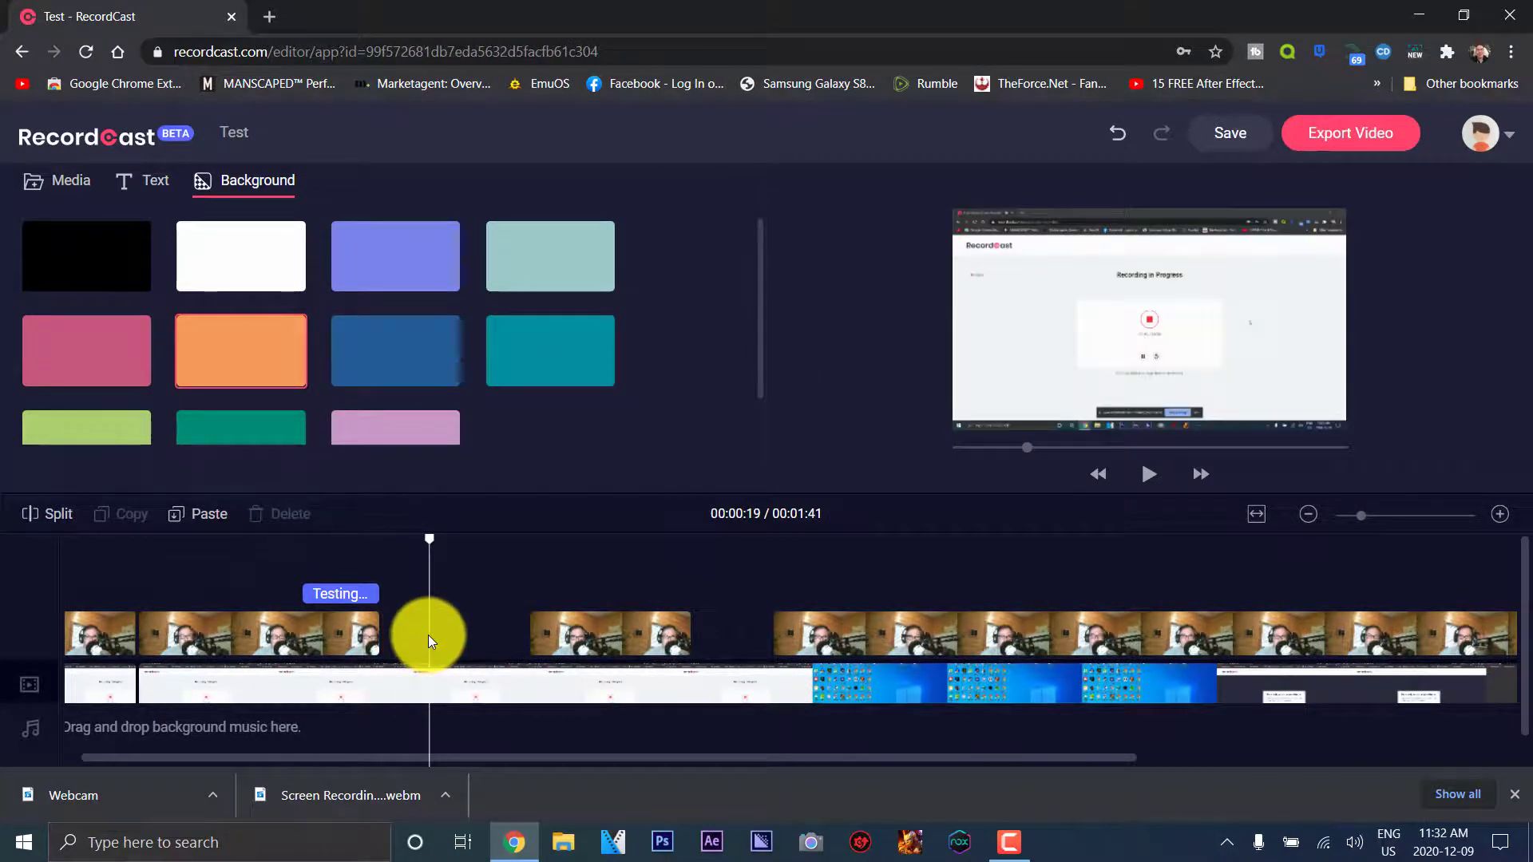
Step: Undo the background clip's deletion, recolouring and timeline moves
{"action": "key", "text": "ctrl+z"}
{"action": "key", "text": "ctrl+z"}
{"action": "key", "text": "ctrl+z"}
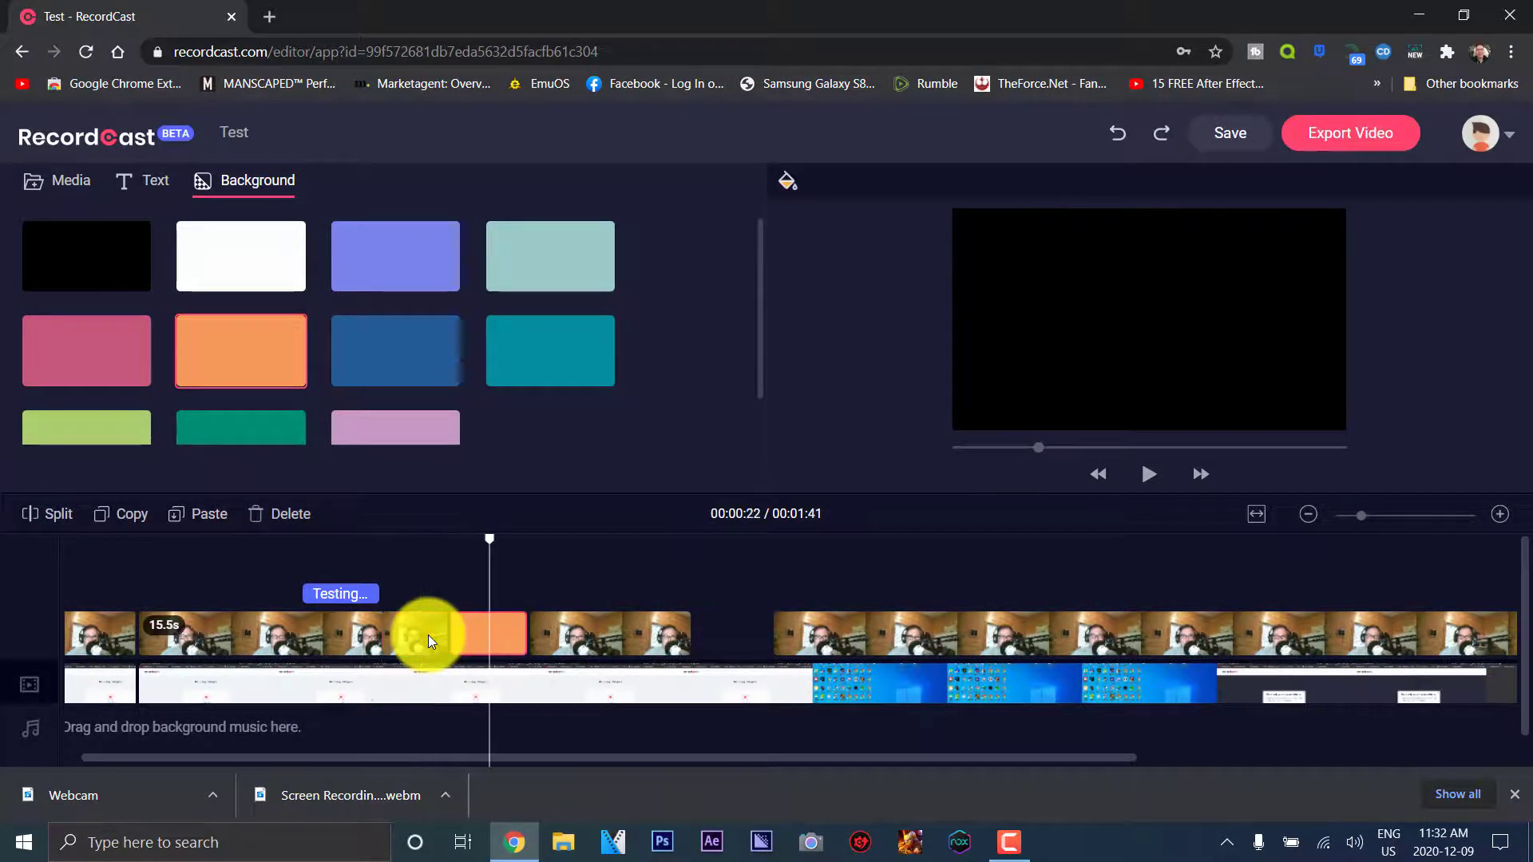
{"action": "key", "text": "ctrl+z"}
{"action": "key", "text": "ctrl+z"}
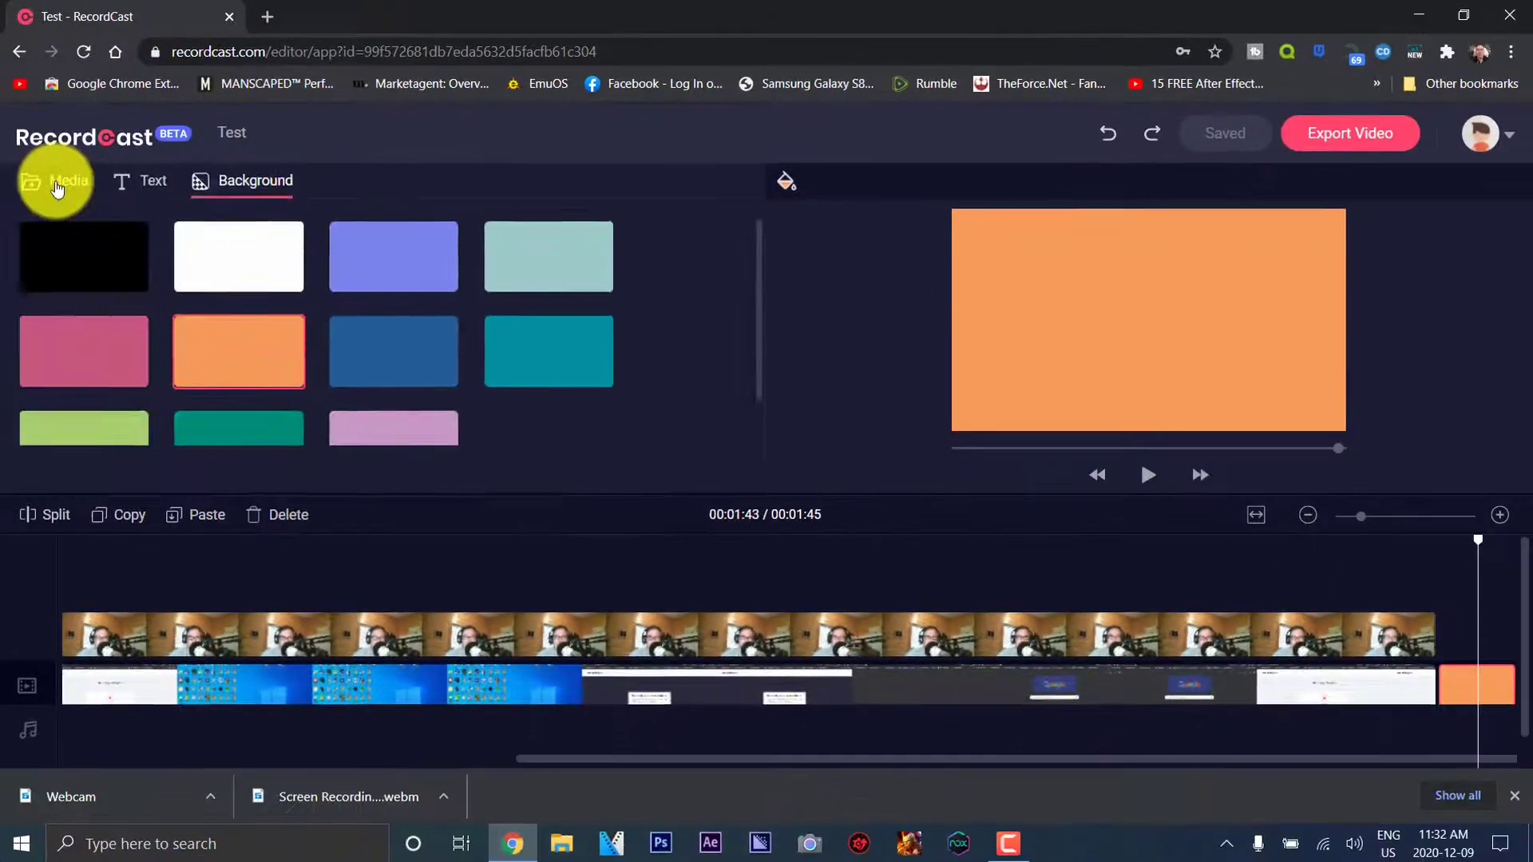
Step: Export the project under the video name "Test Video" in 1080p quality
{"action": "left_click_drag", "start_coordinate": [1477, 540], "coordinate": [976, 548]}
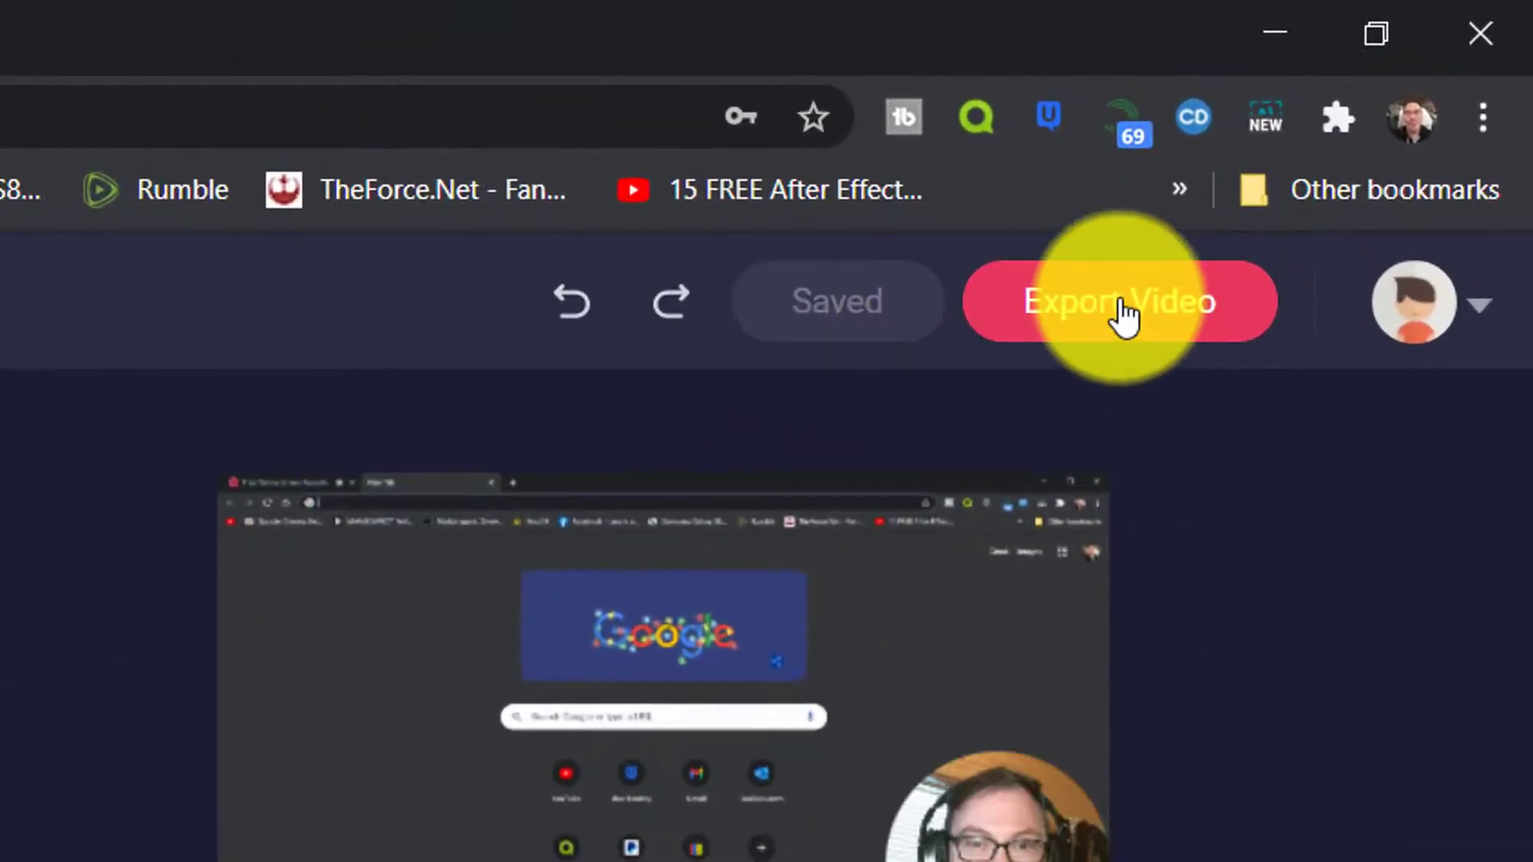
{"action": "left_click", "coordinate": [1122, 311]}
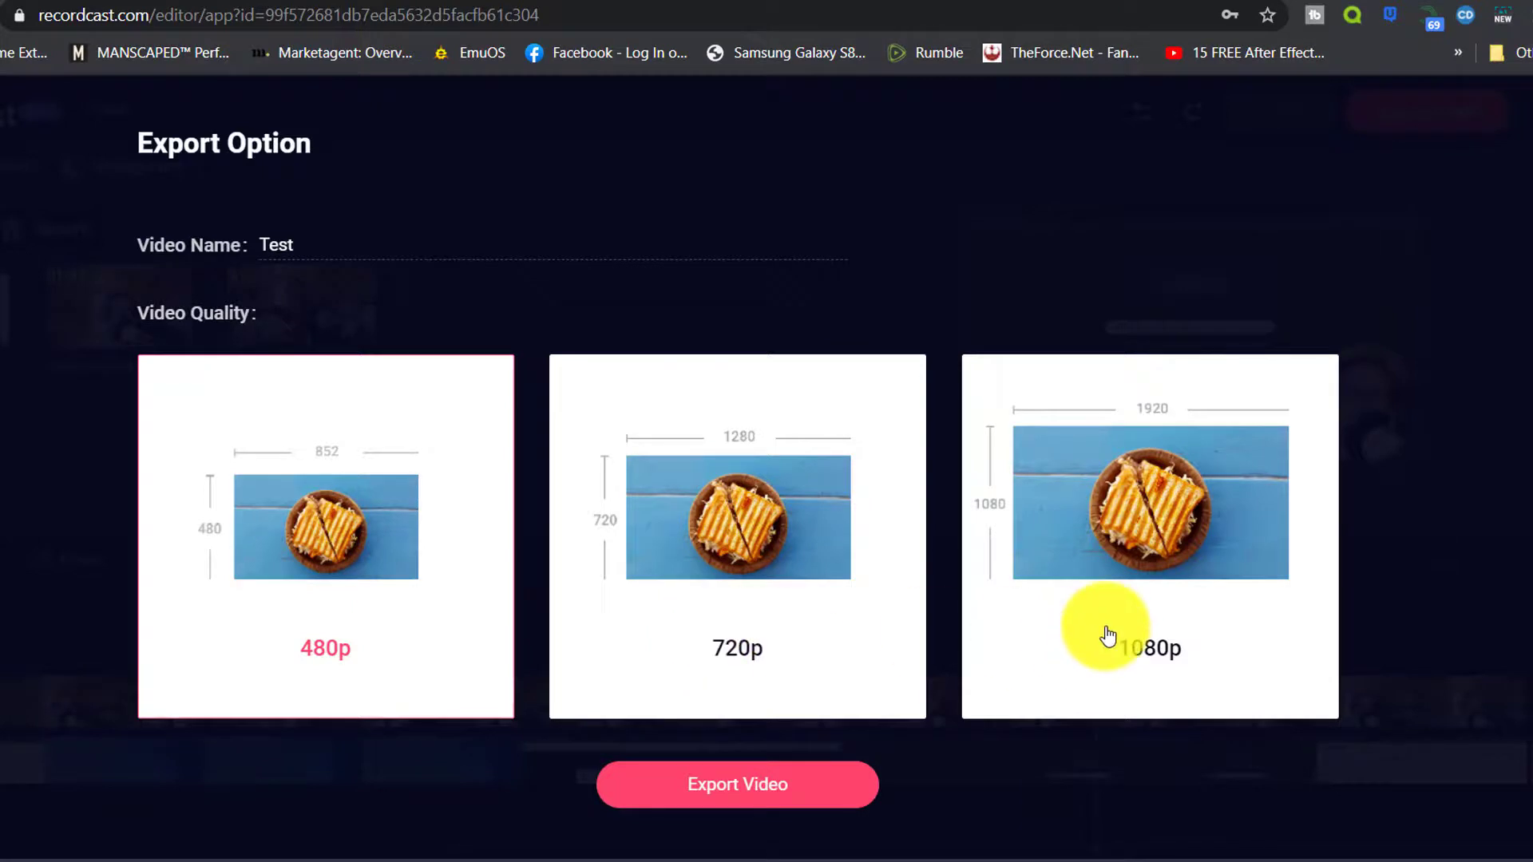
{"action": "left_click", "coordinate": [305, 243]}
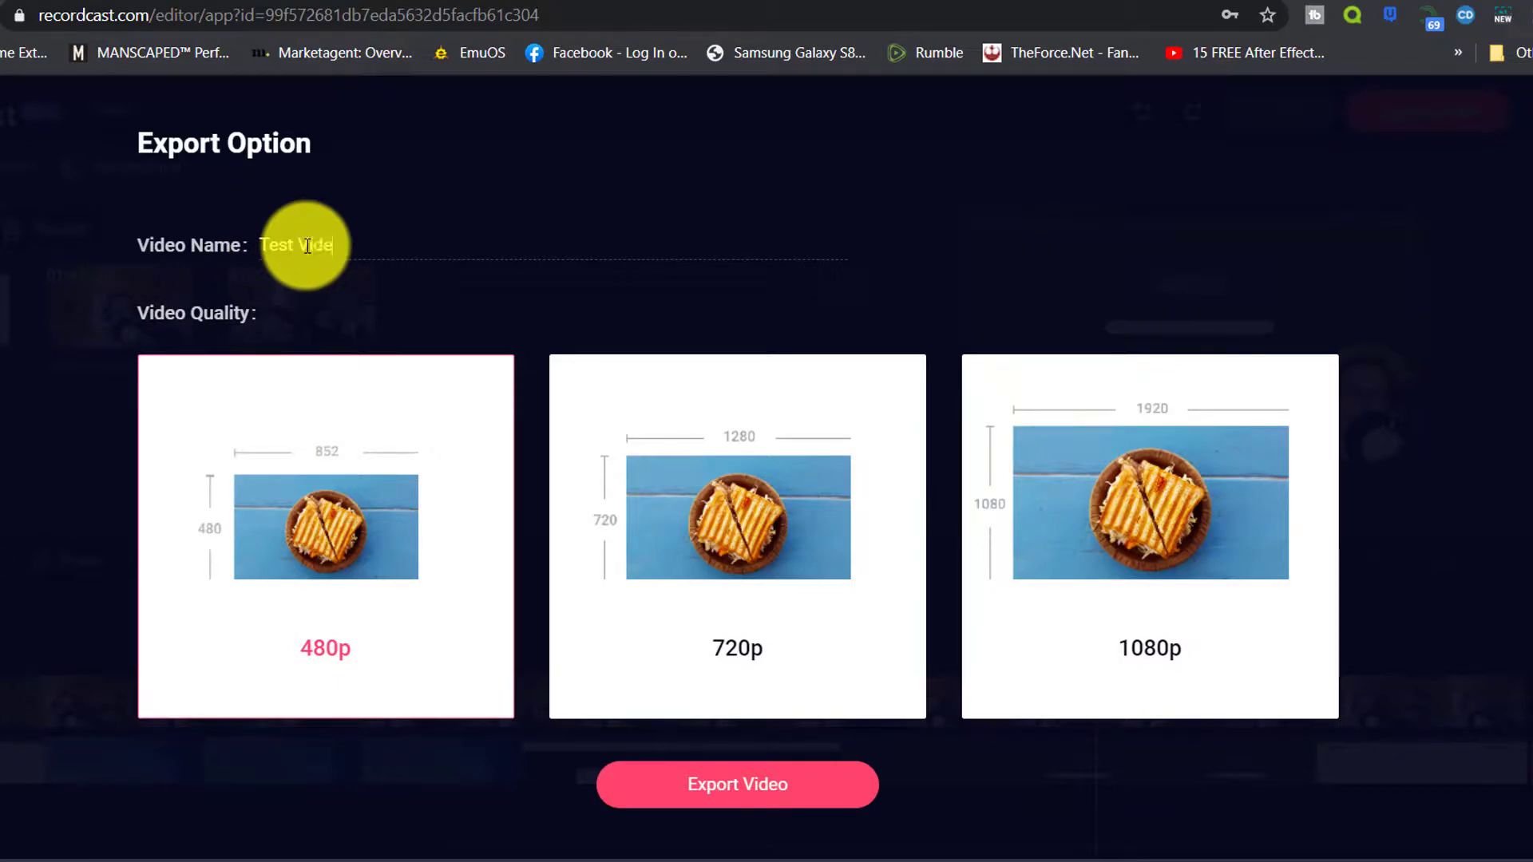
{"action": "left_click", "coordinate": [1158, 652]}
{"action": "left_click", "coordinate": [746, 765]}
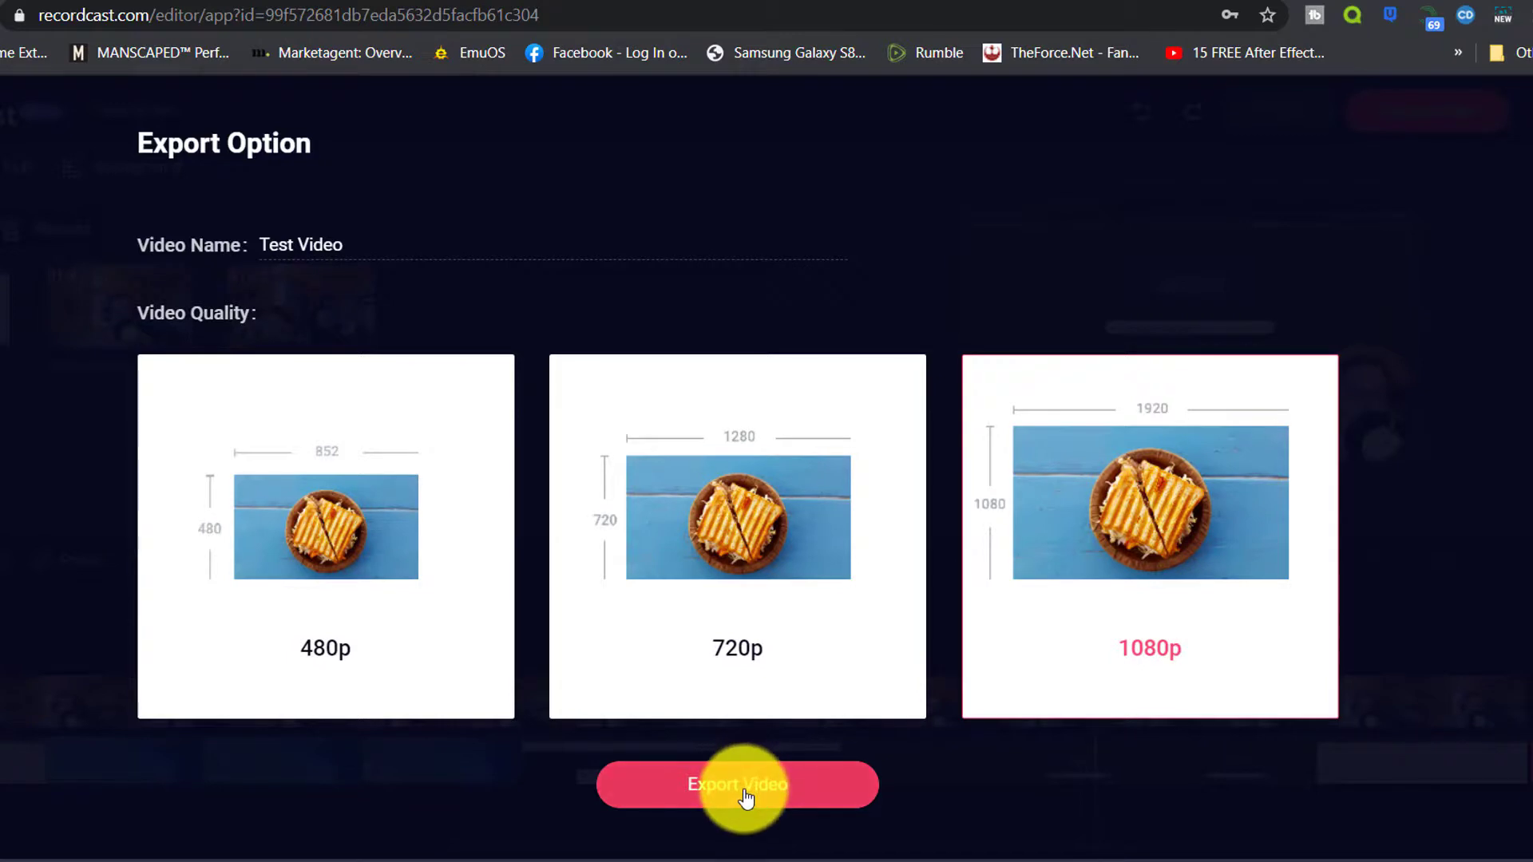